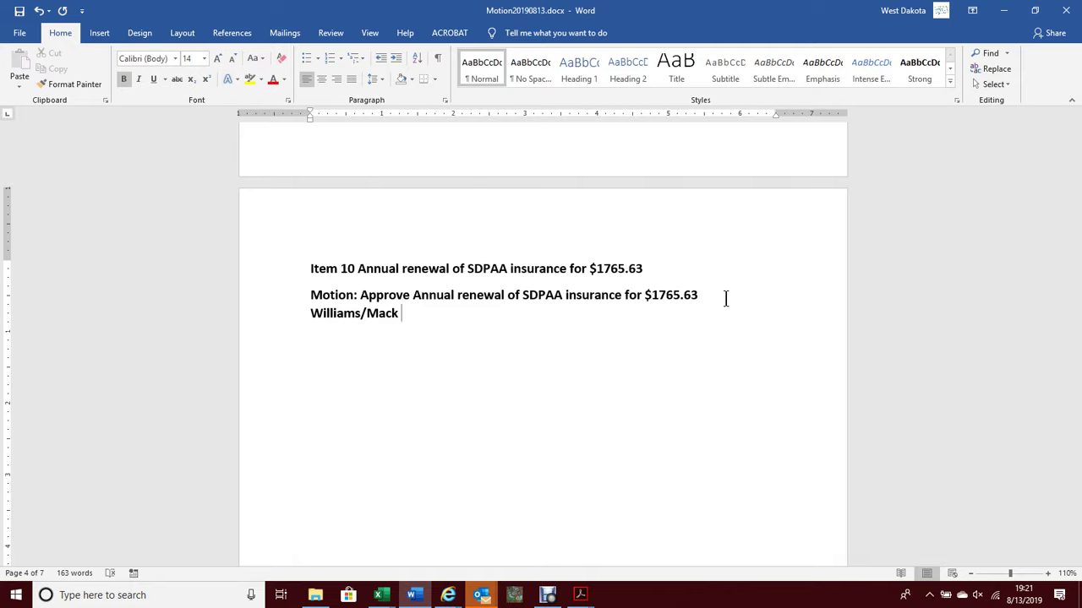
Complete the Item 10 vote line with "7:21 carries unanimously on voice vote"
{"action": "type", "text": "7:21 carries u"}
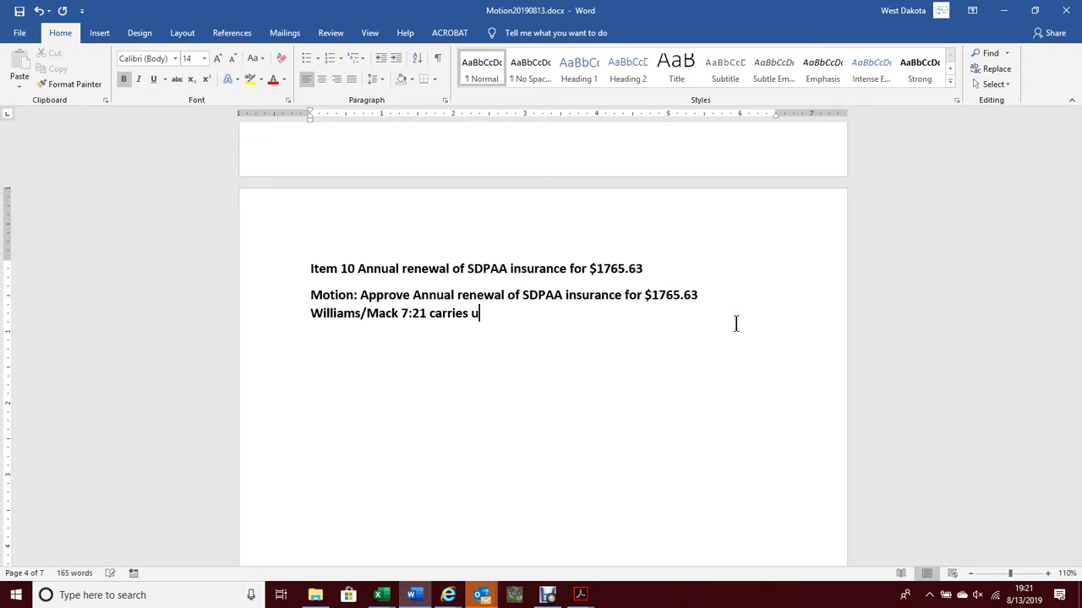
{"action": "type", "text": "nanimously on voic"}
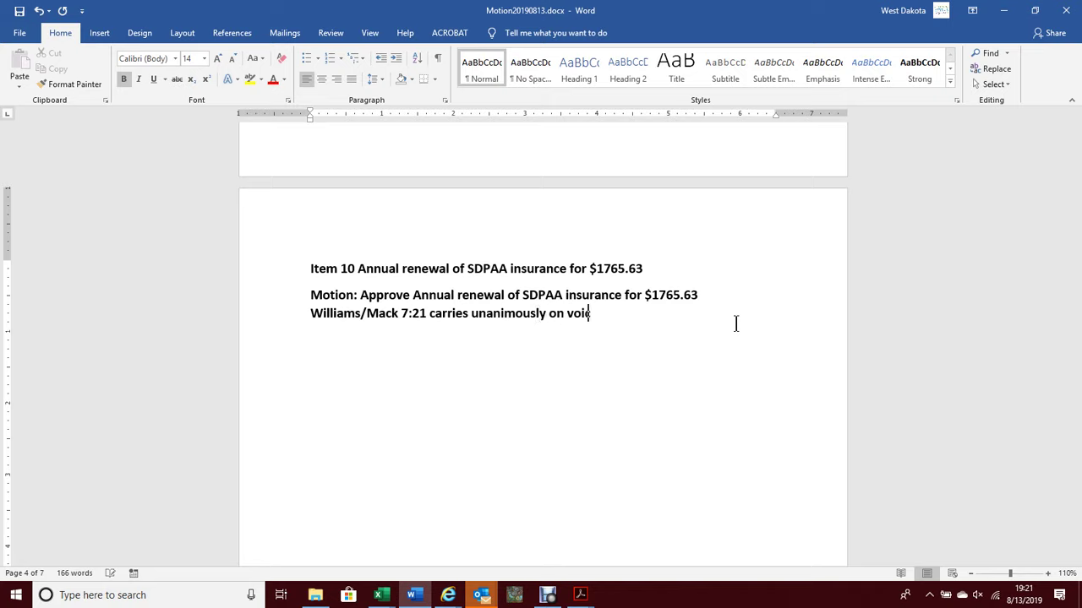
{"action": "type", "text": "e vote"}
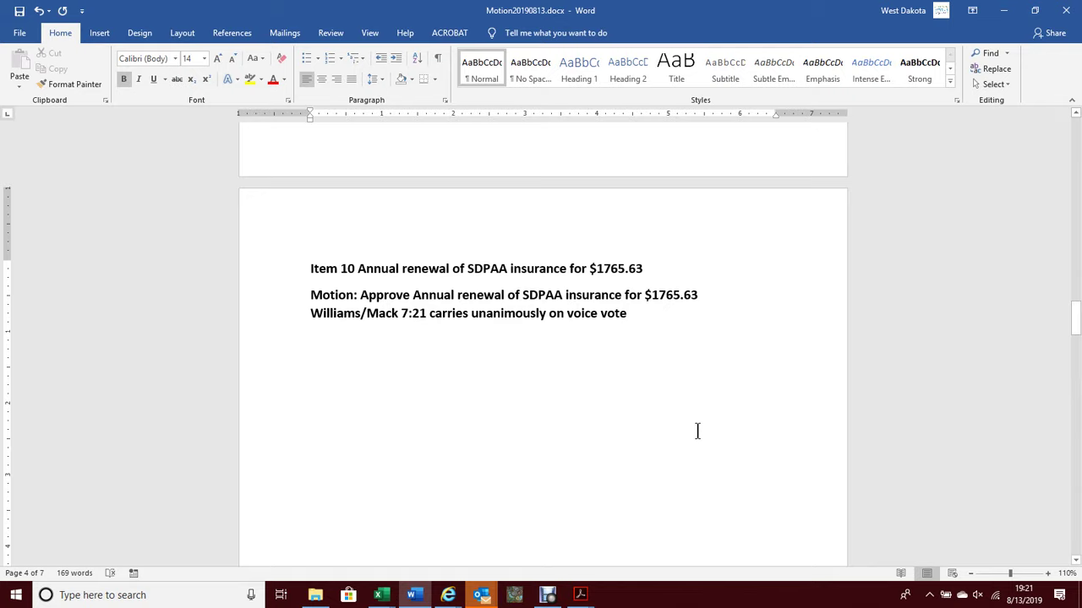
Show the Item 11 budget motion, and switch to Excel to open the budget2020WorkSheet sheet of WDWDD2019.xlsx
{"action": "scroll", "coordinate": [695, 431], "scroll_direction": "down", "scroll_amount": 8}
{"action": "scroll", "coordinate": [653, 446], "scroll_direction": "down", "scroll_amount": 5}
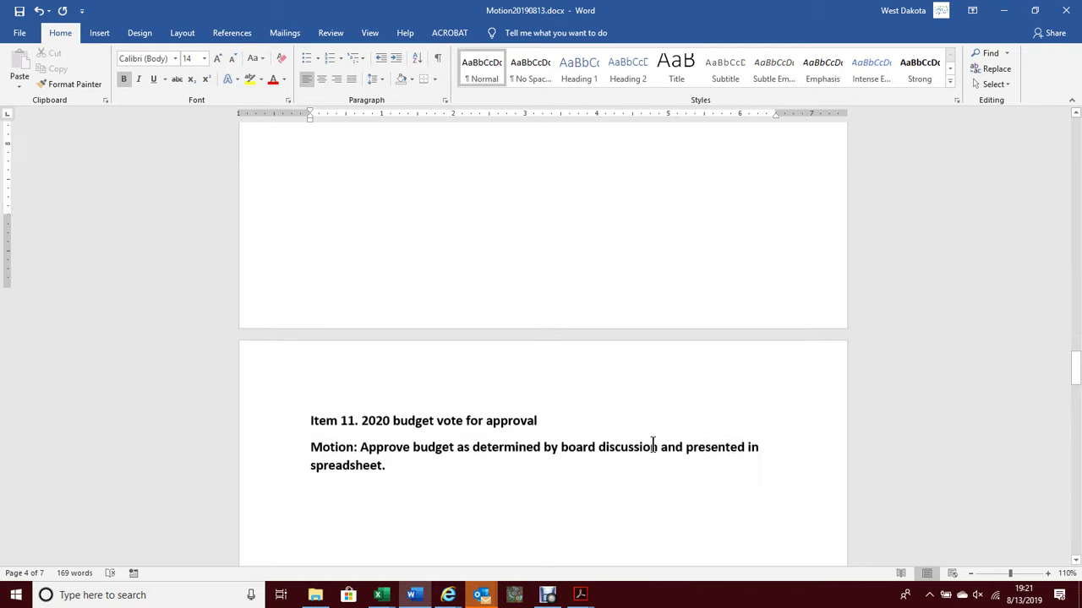
{"action": "scroll", "coordinate": [646, 446], "scroll_direction": "down", "scroll_amount": 1}
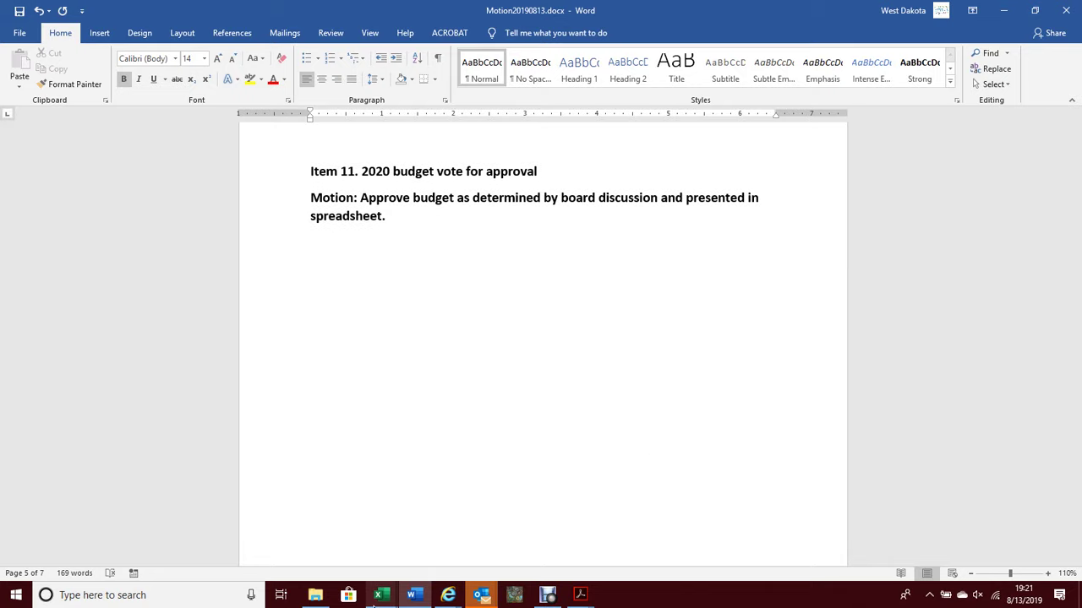
{"action": "mouse_move", "coordinate": [385, 597]}
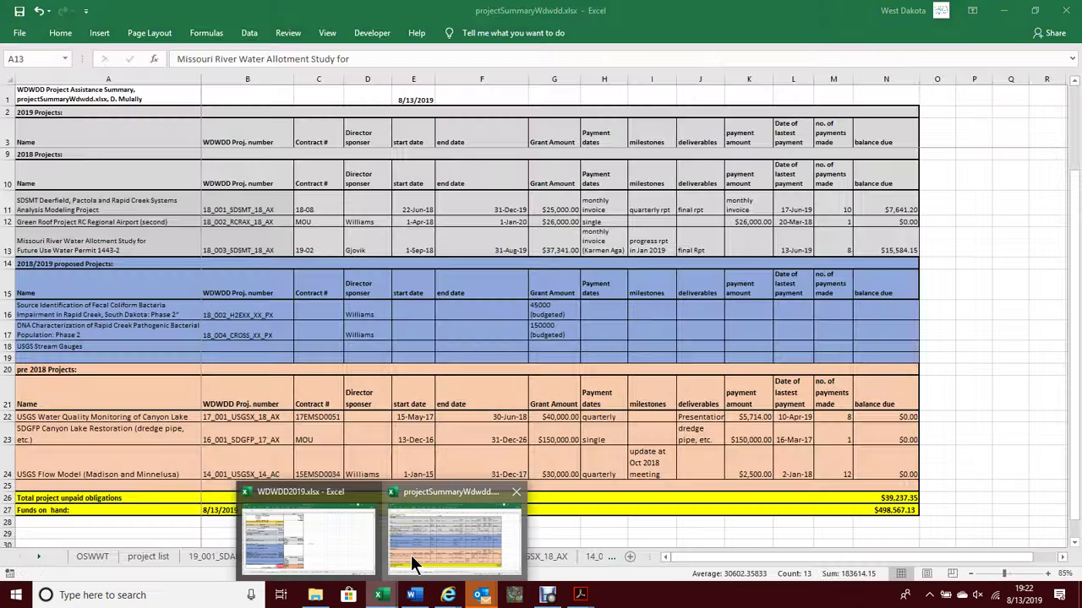
{"action": "left_click", "coordinate": [411, 555]}
{"action": "mouse_move", "coordinate": [387, 596]}
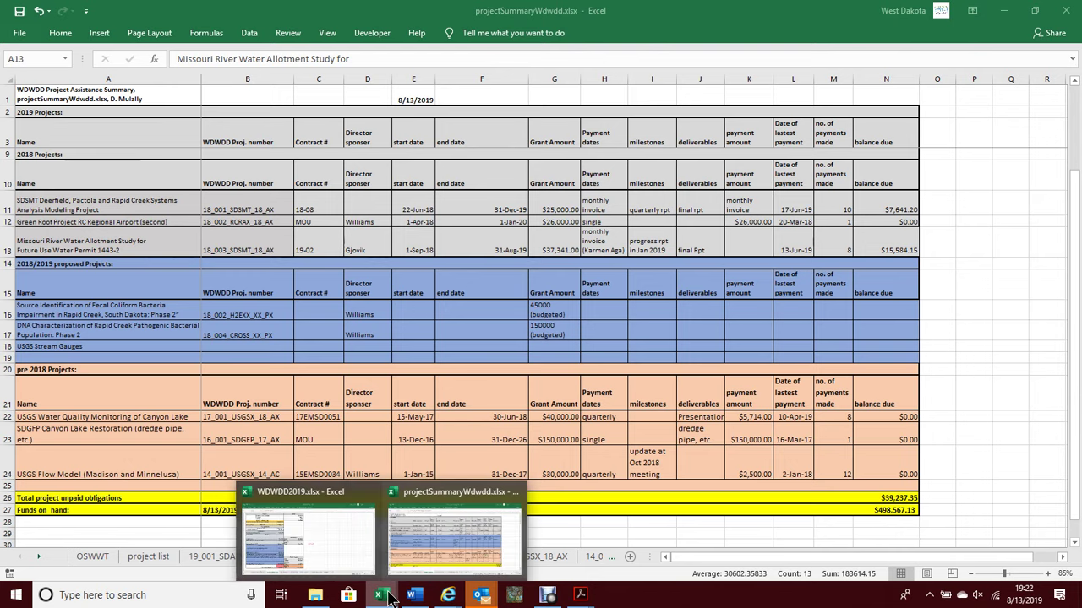
{"action": "left_click", "coordinate": [347, 536]}
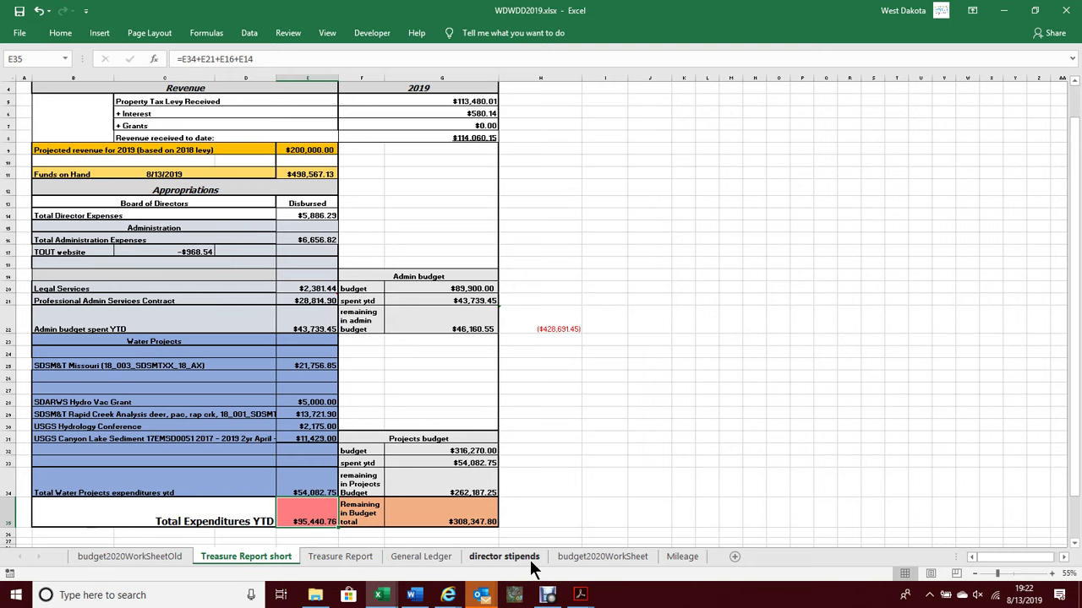
{"action": "left_click", "coordinate": [580, 557]}
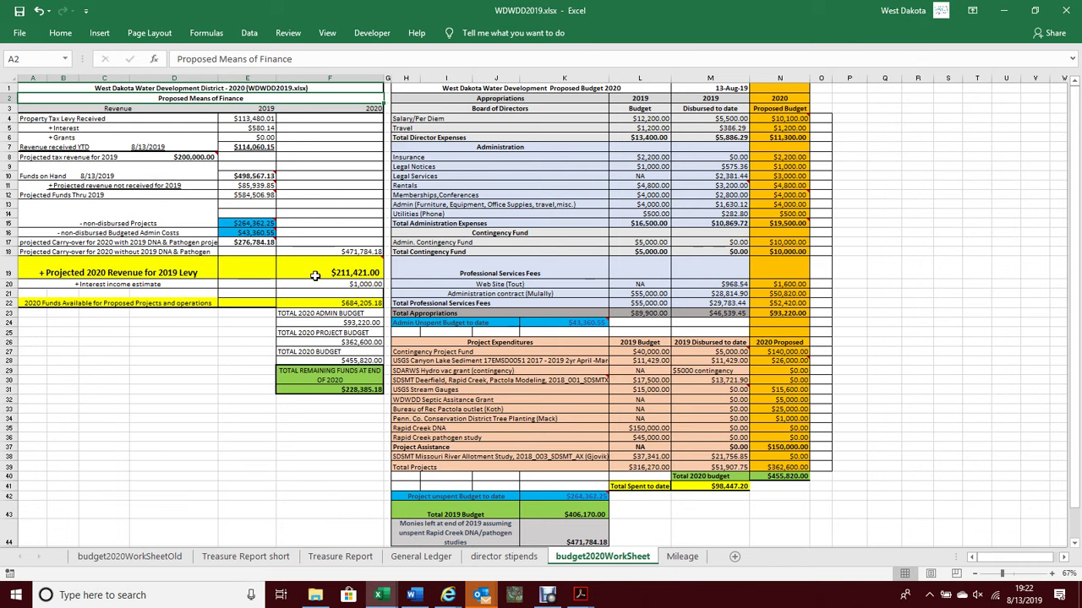
Highlight the Project Expenditures table from its header through the Project Assistance row and enlarge it for reading
{"action": "mouse_move", "coordinate": [315, 274]}
{"action": "left_click_drag", "start_coordinate": [463, 355], "coordinate": [764, 351]}
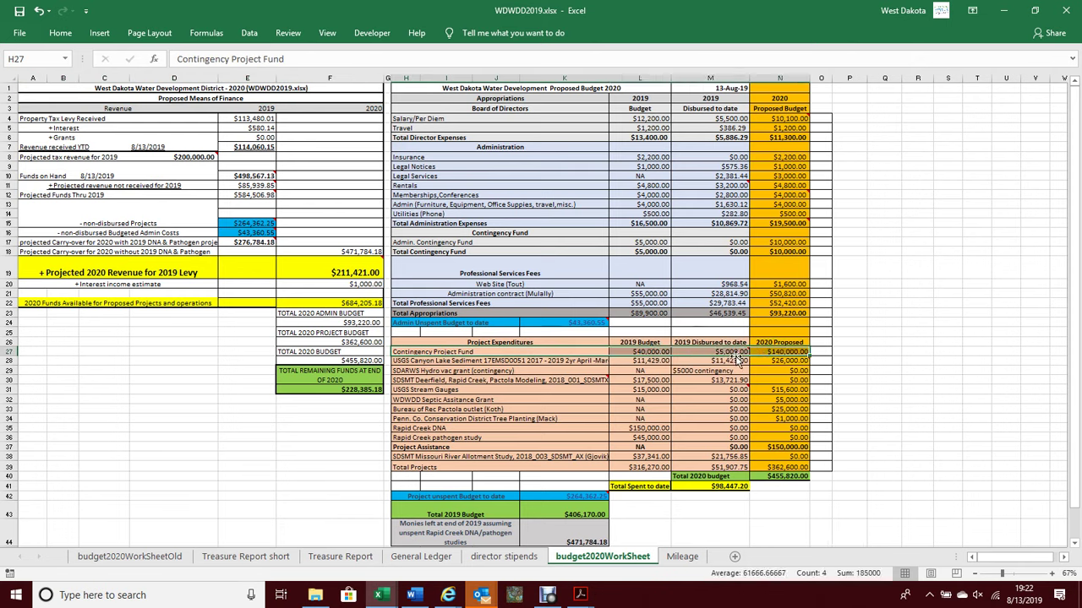
{"action": "left_click", "coordinate": [406, 448]}
{"action": "left_click_drag", "start_coordinate": [427, 447], "coordinate": [789, 342]}
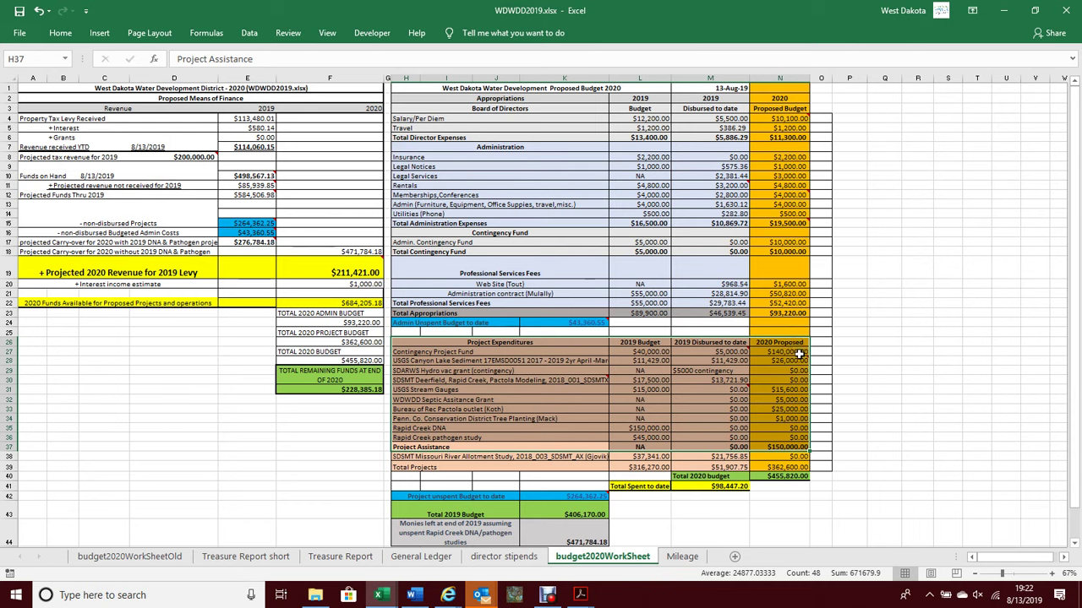
{"action": "scroll", "coordinate": [798, 355], "scroll_direction": "up", "scroll_amount": 4, "text": "ctrl"}
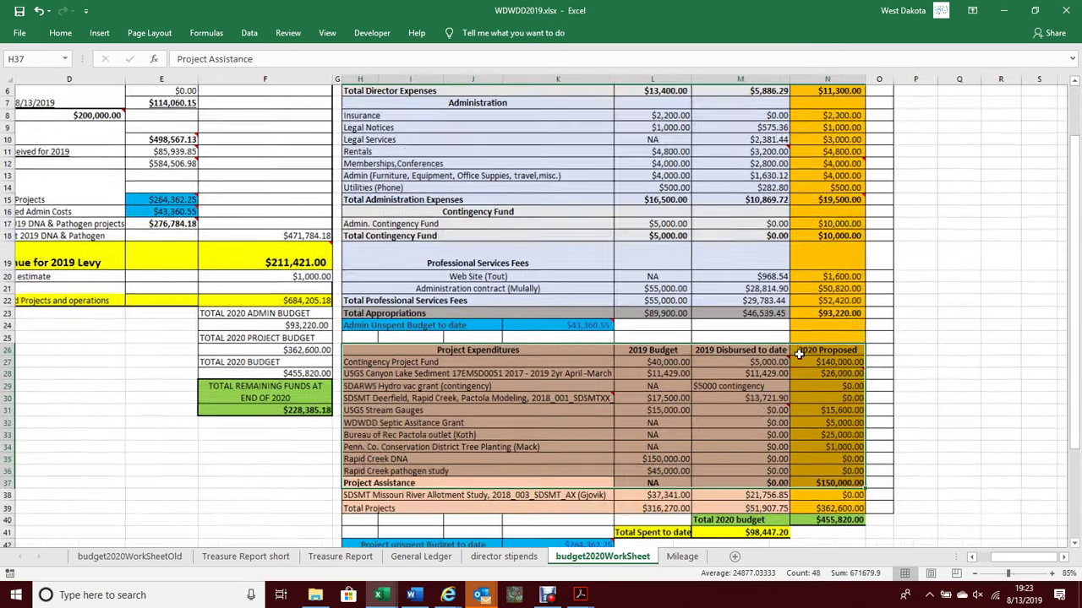
{"action": "scroll", "coordinate": [799, 355], "scroll_direction": "up", "scroll_amount": 3, "text": "ctrl"}
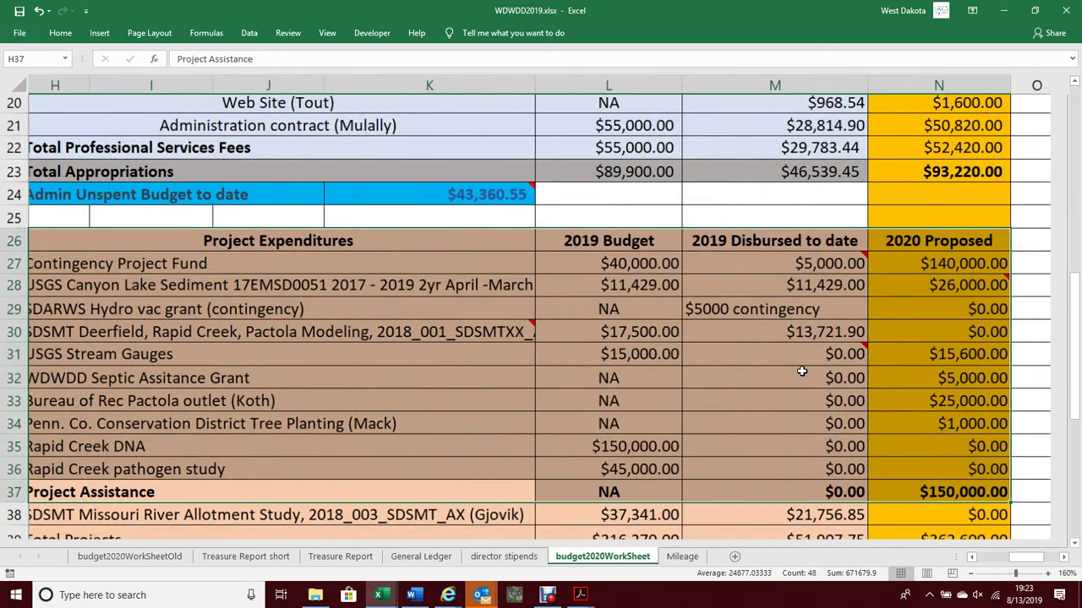
{"action": "scroll", "coordinate": [844, 431], "scroll_direction": "down", "scroll_amount": 1}
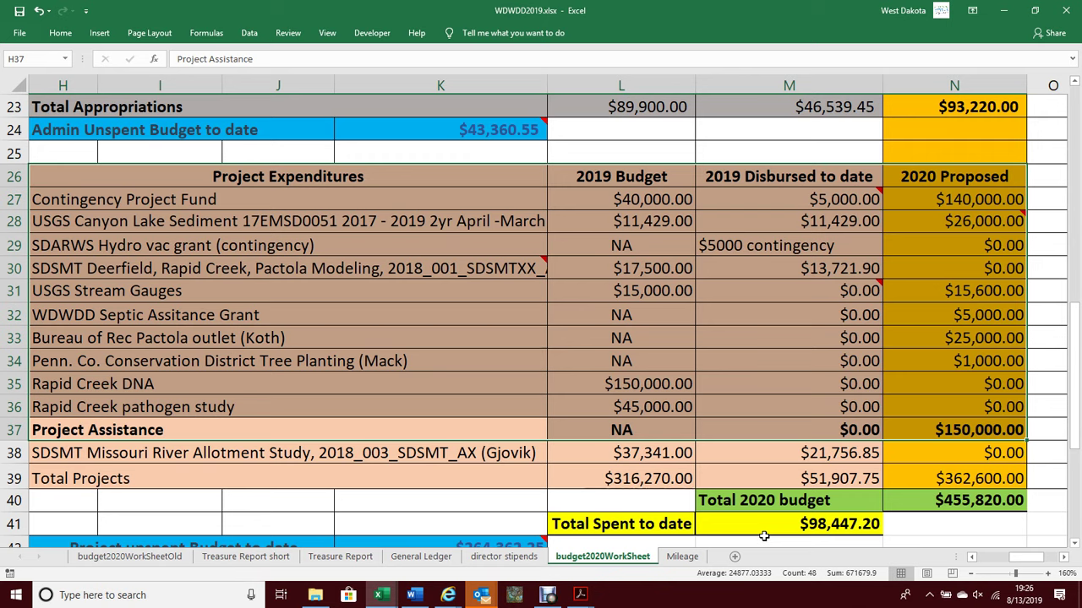
Switch to the Motion20190813 document in Word and shrink its window so the budget spreadsheet shows behind the Item 11 motion
{"action": "left_click", "coordinate": [413, 595]}
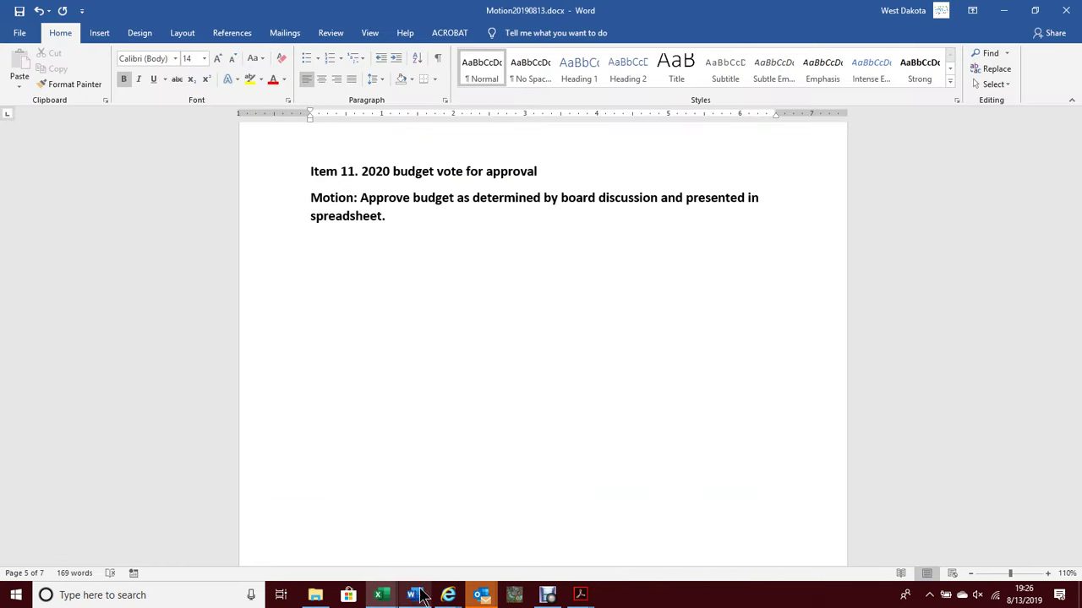
{"action": "scroll", "coordinate": [676, 255], "scroll_direction": "down", "scroll_amount": 2}
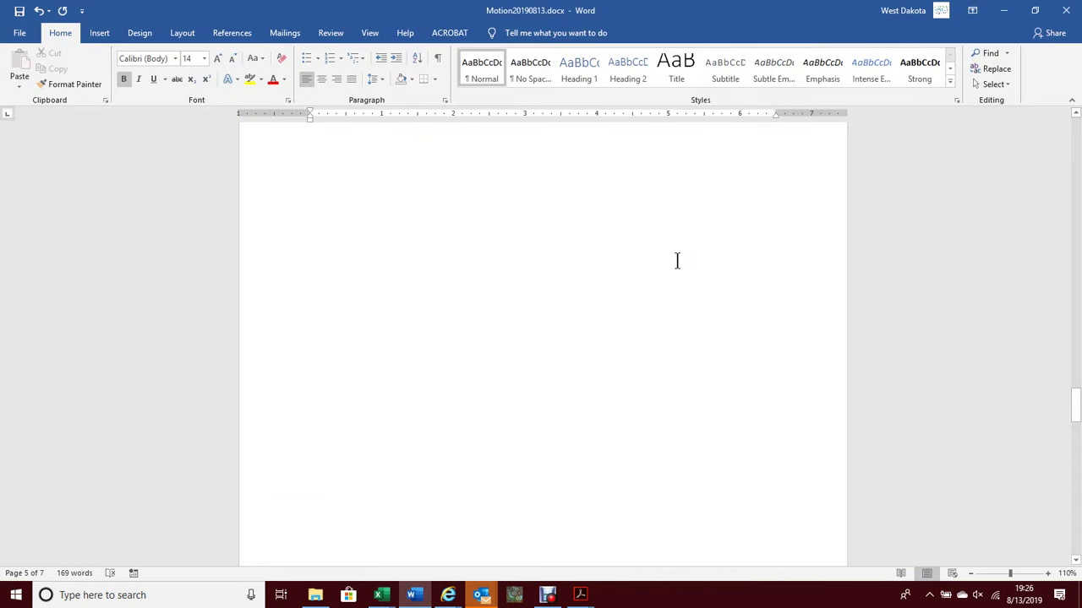
{"action": "scroll", "coordinate": [676, 260], "scroll_direction": "up", "scroll_amount": 4}
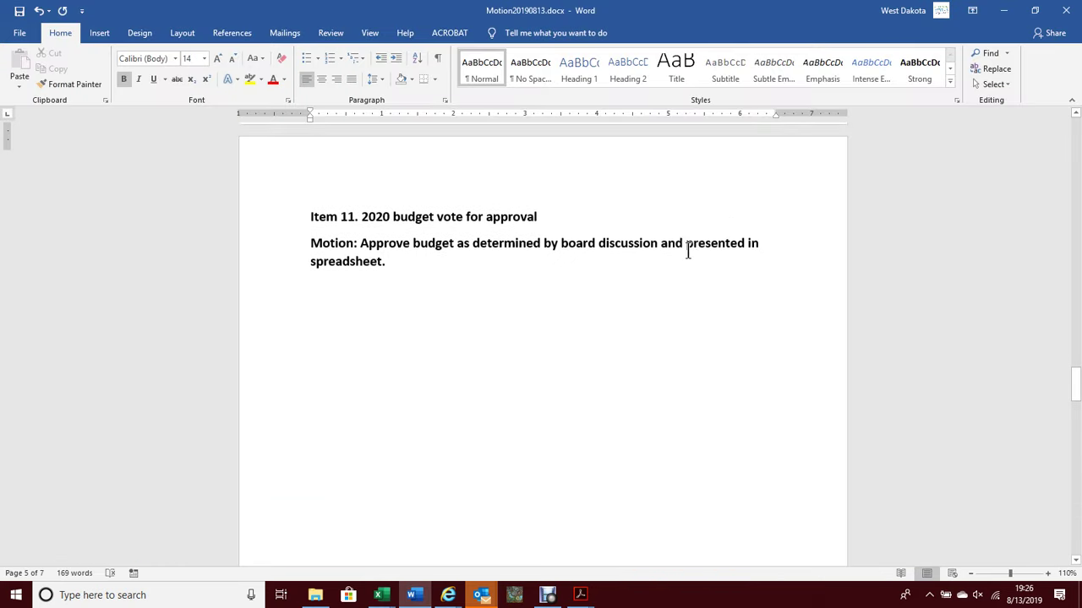
{"action": "left_click", "coordinate": [1035, 10]}
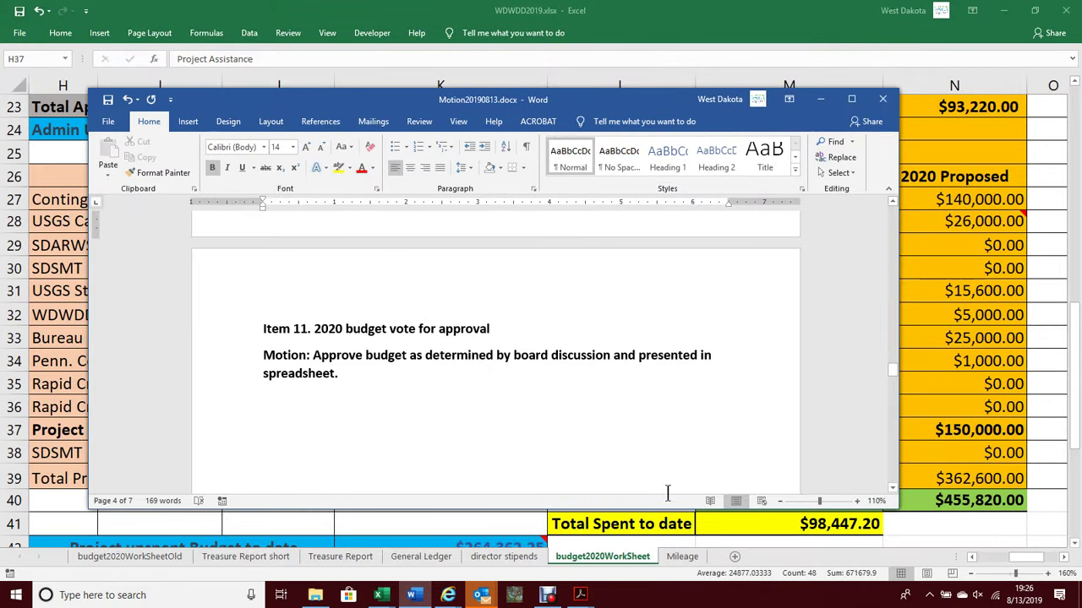
{"action": "left_click_drag", "start_coordinate": [664, 507], "coordinate": [677, 409]}
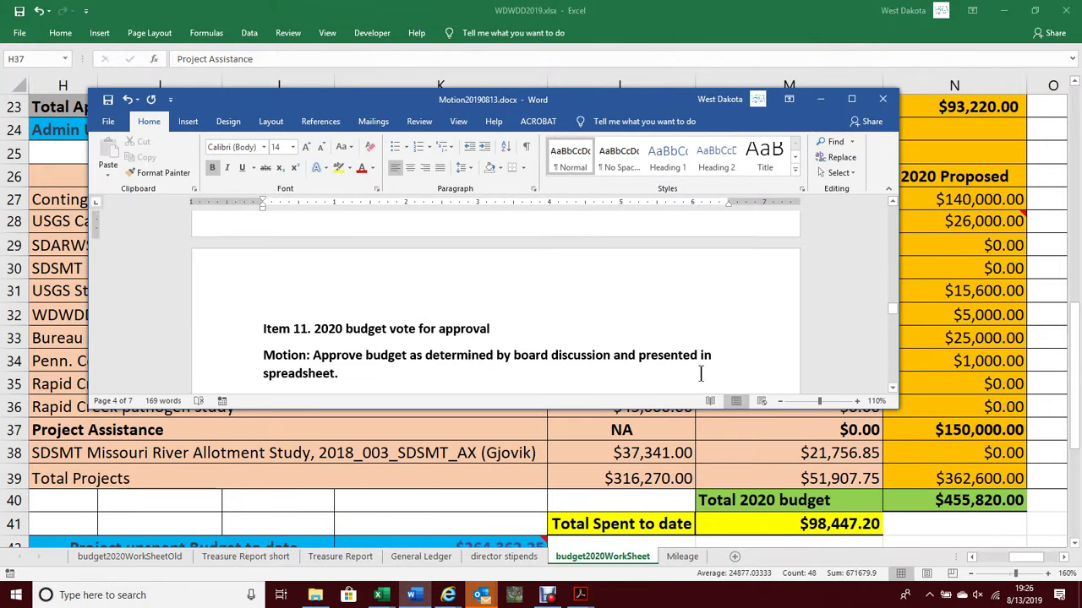
Start a new paragraph below the Item 11 motion with the words "Motion to reduce"
{"action": "scroll", "coordinate": [714, 342], "scroll_direction": "down", "scroll_amount": 1}
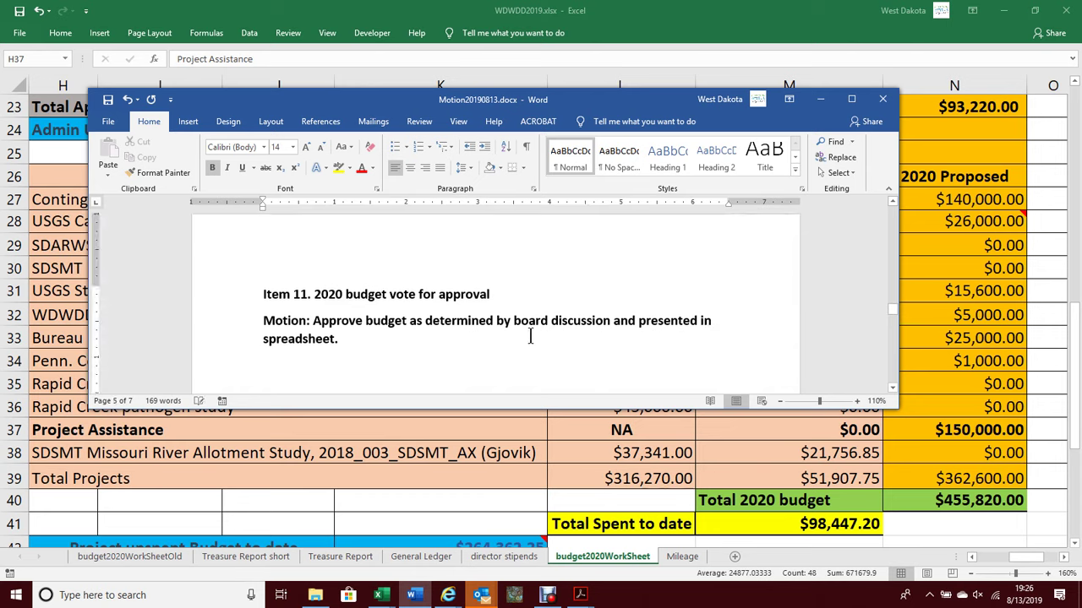
{"action": "key", "text": "Return"}
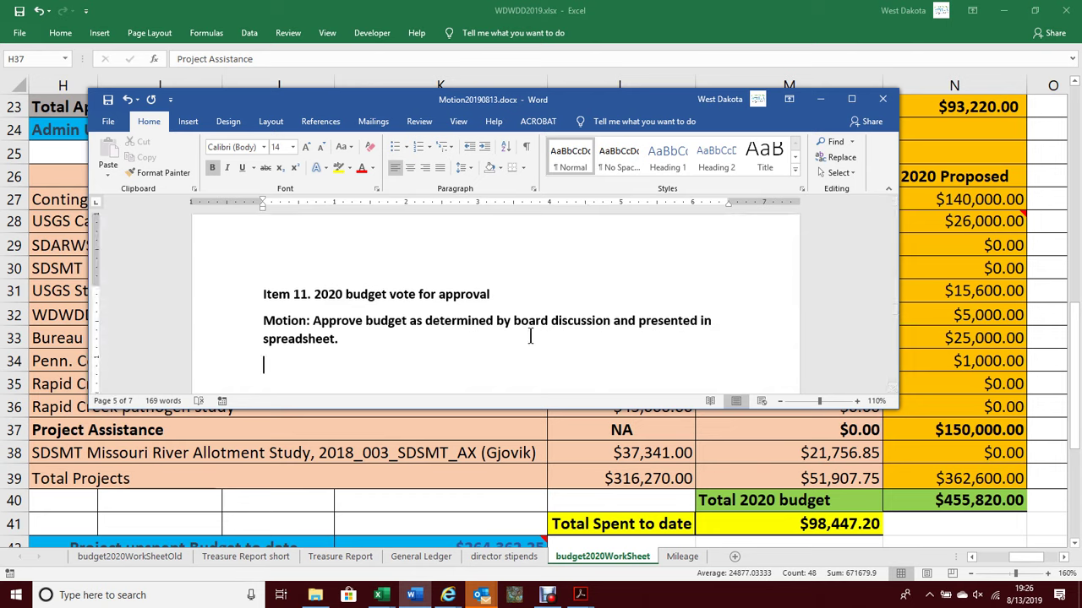
{"action": "type", "text": "Motio"}
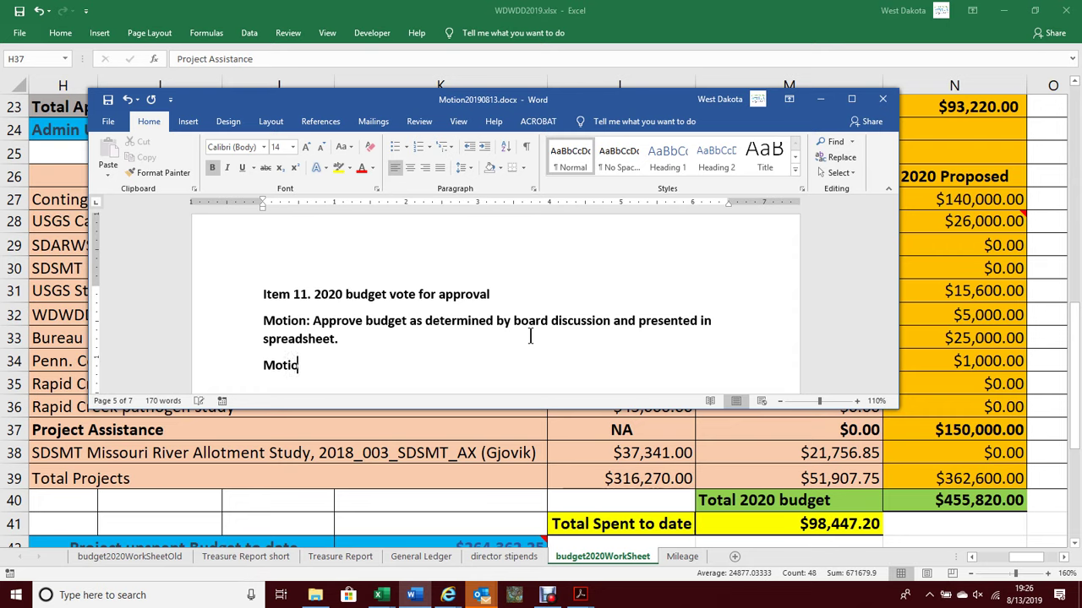
{"action": "type", "text": "n to reduce c"}
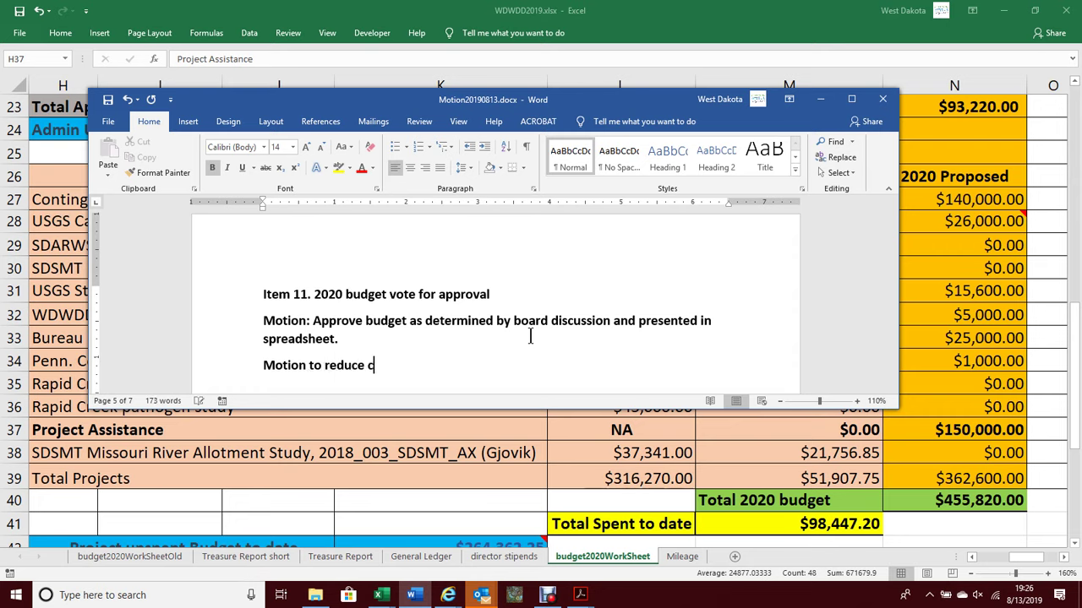
{"action": "key", "text": "BackSpace"}
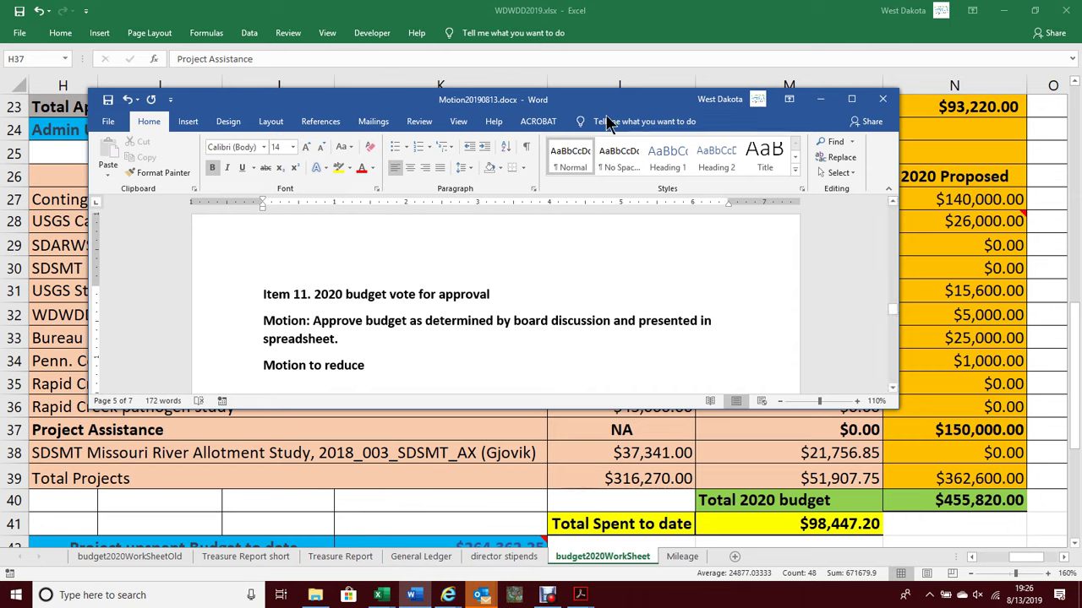
Move the document window off the contingency row and continue the motion with "contingency project fund by $100,000", the mover's surname and a slash
{"action": "left_click_drag", "start_coordinate": [566, 110], "coordinate": [556, 245]}
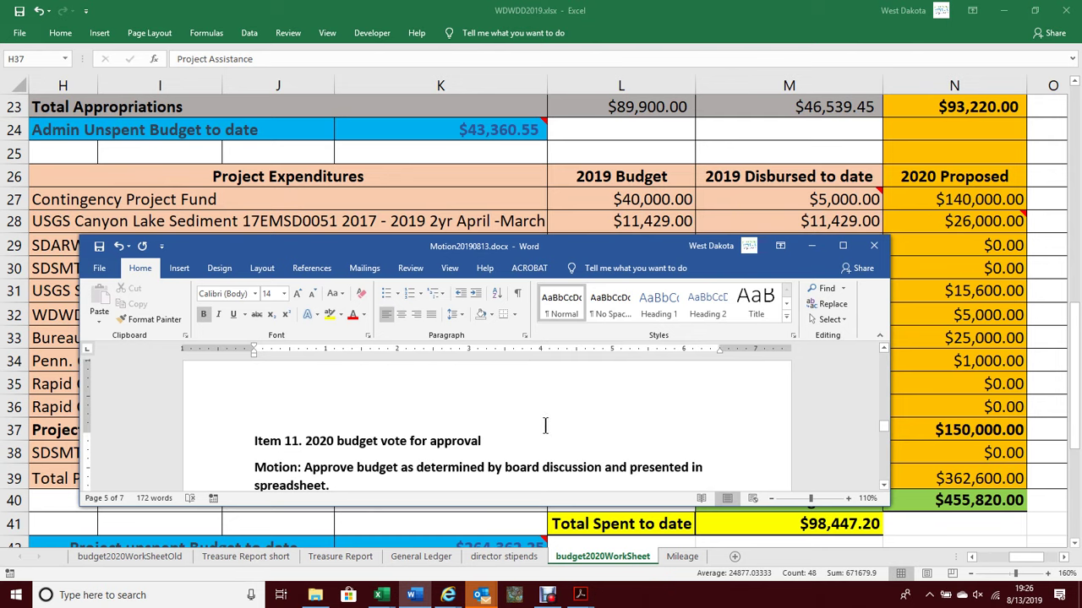
{"action": "left_click", "coordinate": [884, 486]}
{"action": "scroll", "coordinate": [549, 448], "scroll_direction": "down", "scroll_amount": 2}
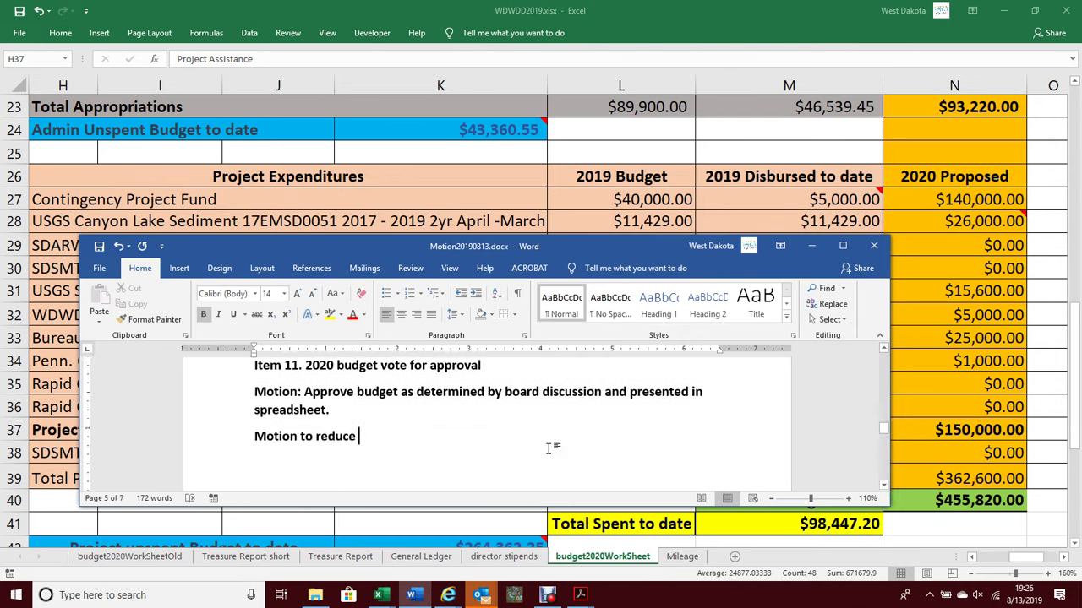
{"action": "type", "text": "cont"}
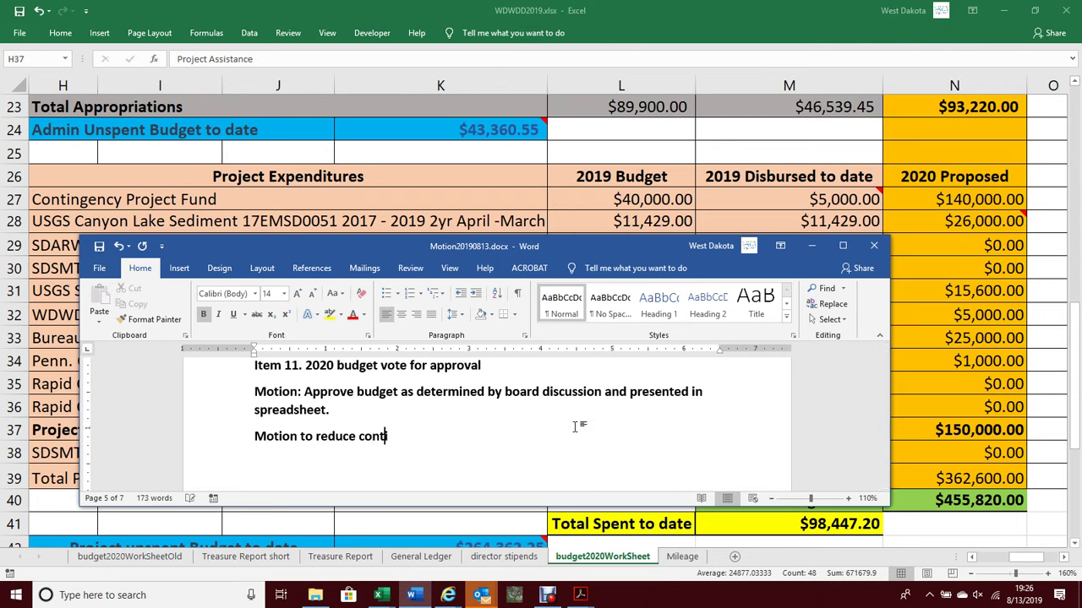
{"action": "type", "text": "ingency project fi"}
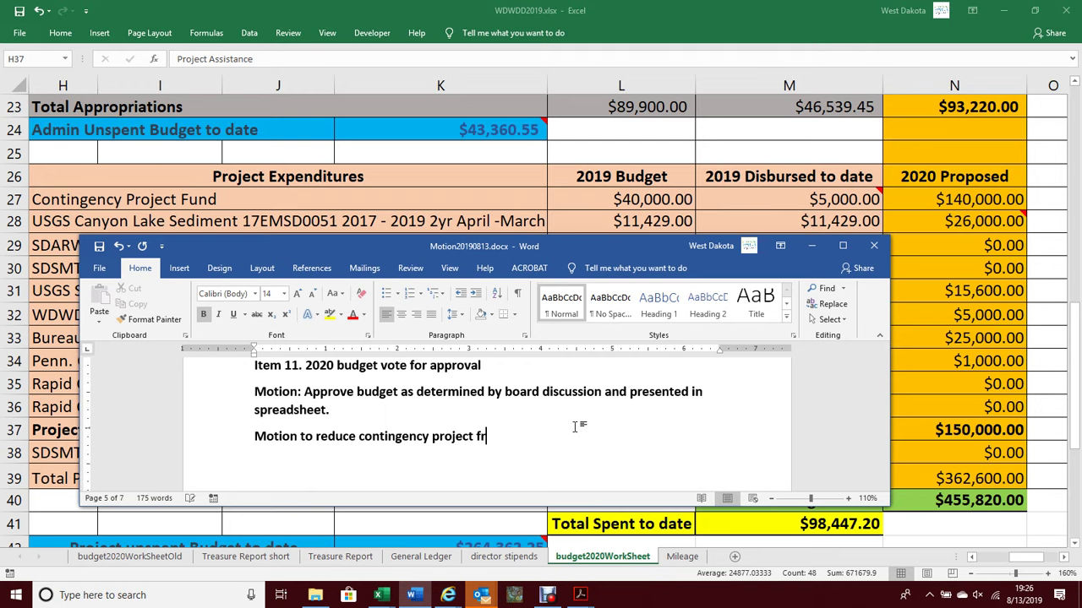
{"action": "key", "text": "BackSpace"}
{"action": "type", "text": "und by $100,00"}
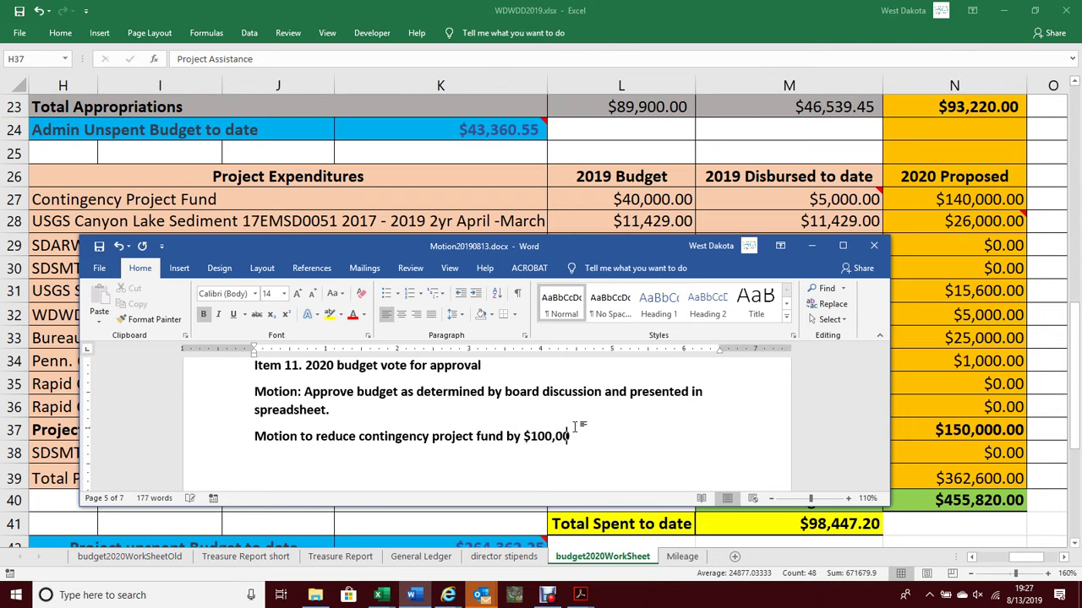
{"action": "type", "text": "0 Gjovik/"}
Minimize the motion document and highlight the whole Project Assistance row in the budget worksheet
{"action": "left_click_drag", "start_coordinate": [623, 255], "coordinate": [612, 264]}
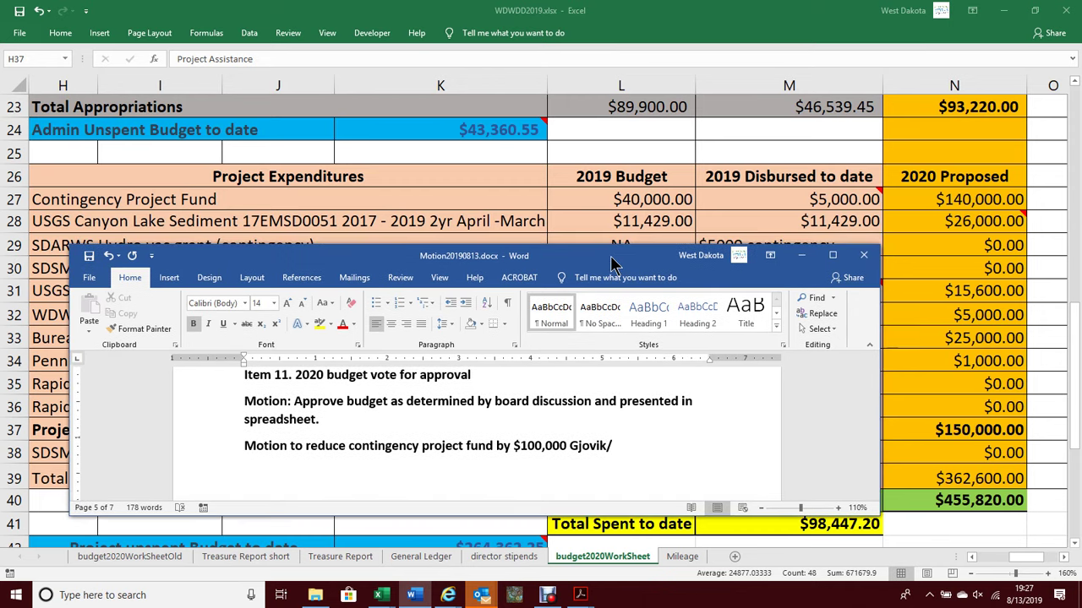
{"action": "left_click", "coordinate": [800, 255]}
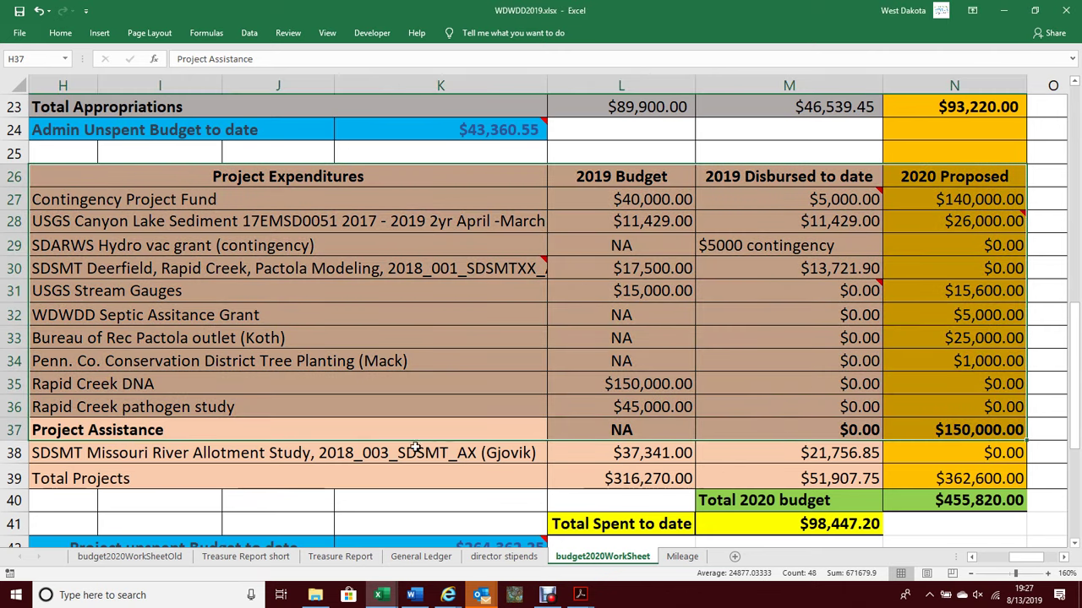
{"action": "left_click", "coordinate": [9, 430]}
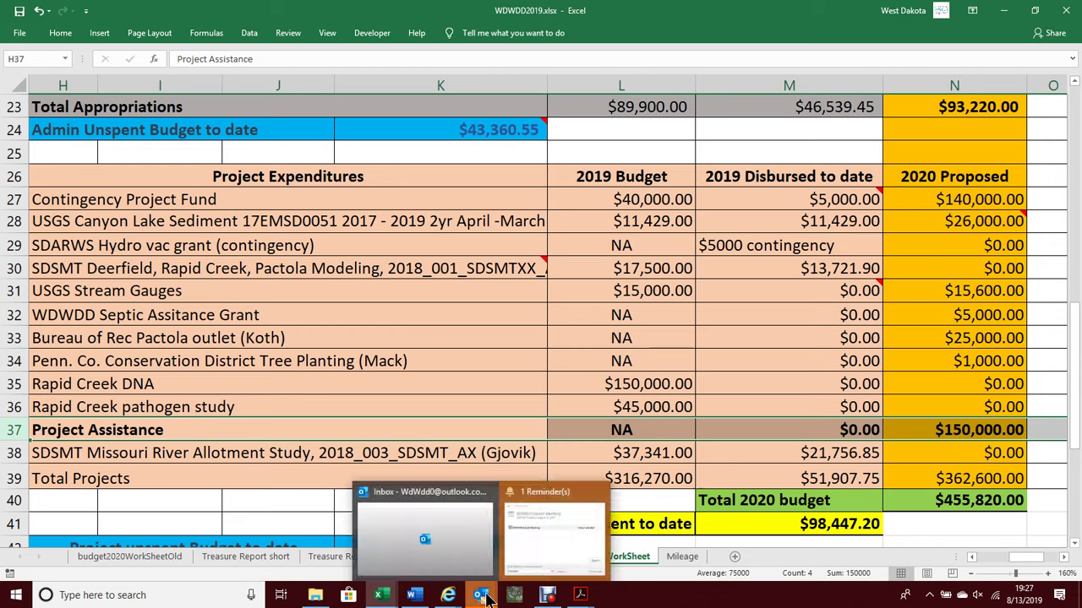
Bring the Motion20190813 document back up in Word over the budget worksheet
{"action": "mouse_move", "coordinate": [426, 600]}
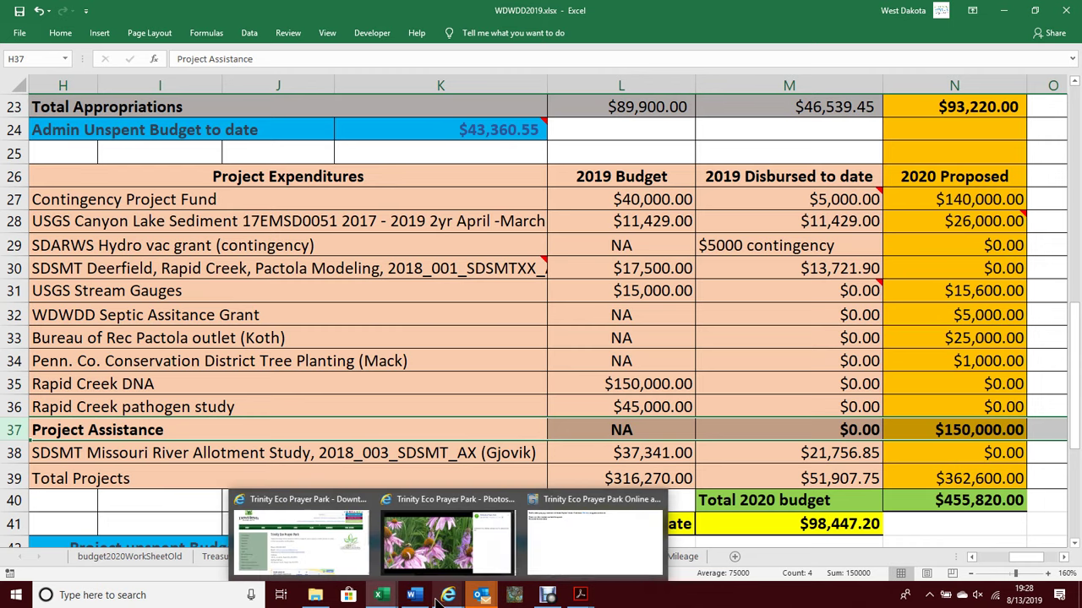
{"action": "mouse_move", "coordinate": [417, 598]}
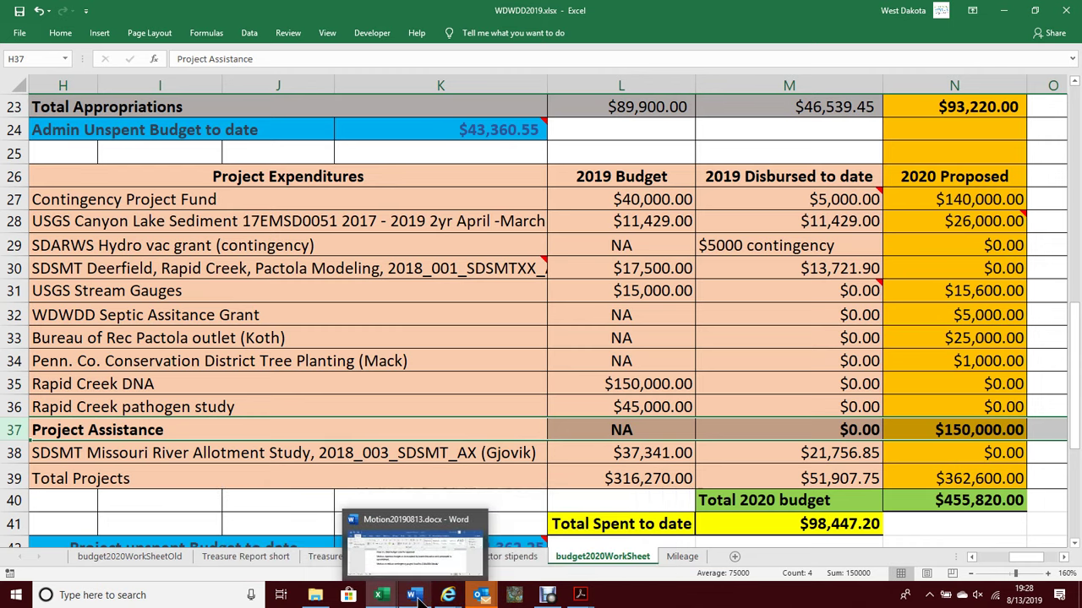
{"action": "left_click", "coordinate": [418, 549]}
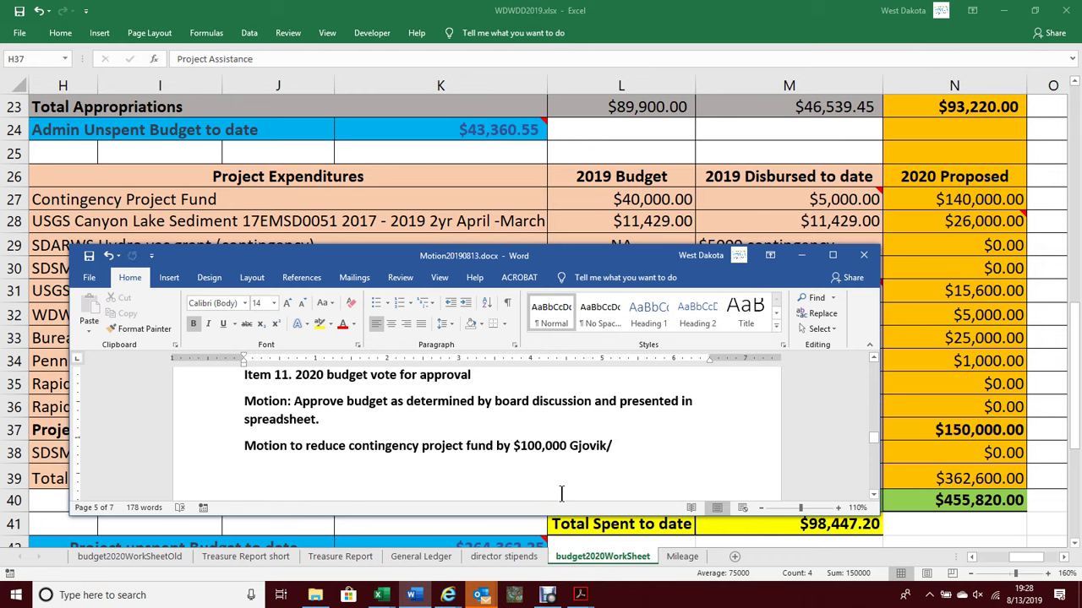
Finish the contingency fund reduction motion with the seconder's surname and start a new paragraph below it
{"action": "type", "text": "Will"}
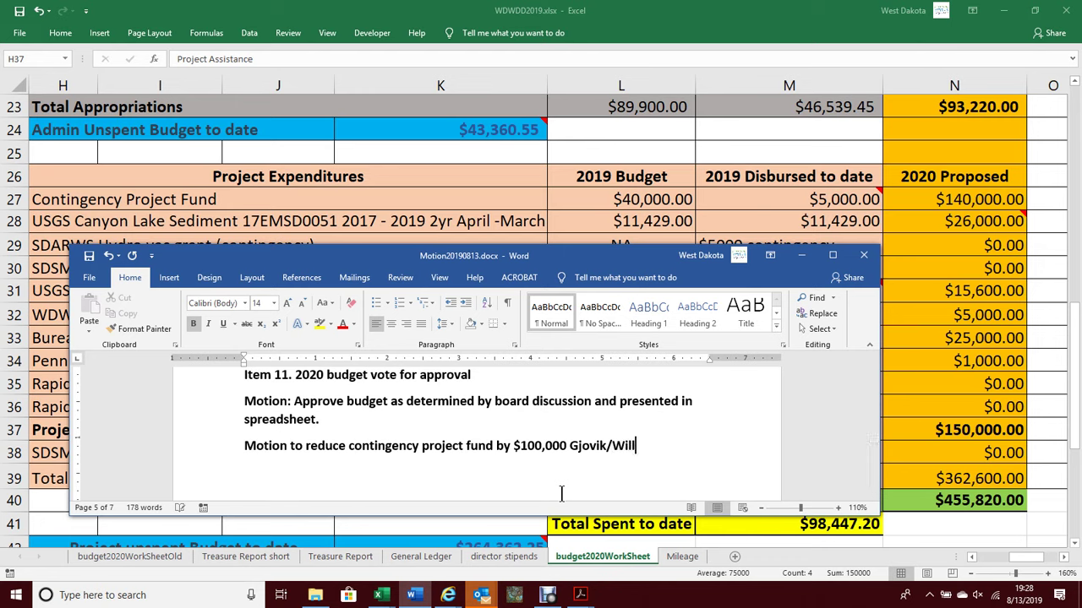
{"action": "type", "text": "iams"}
{"action": "key", "text": "Return"}
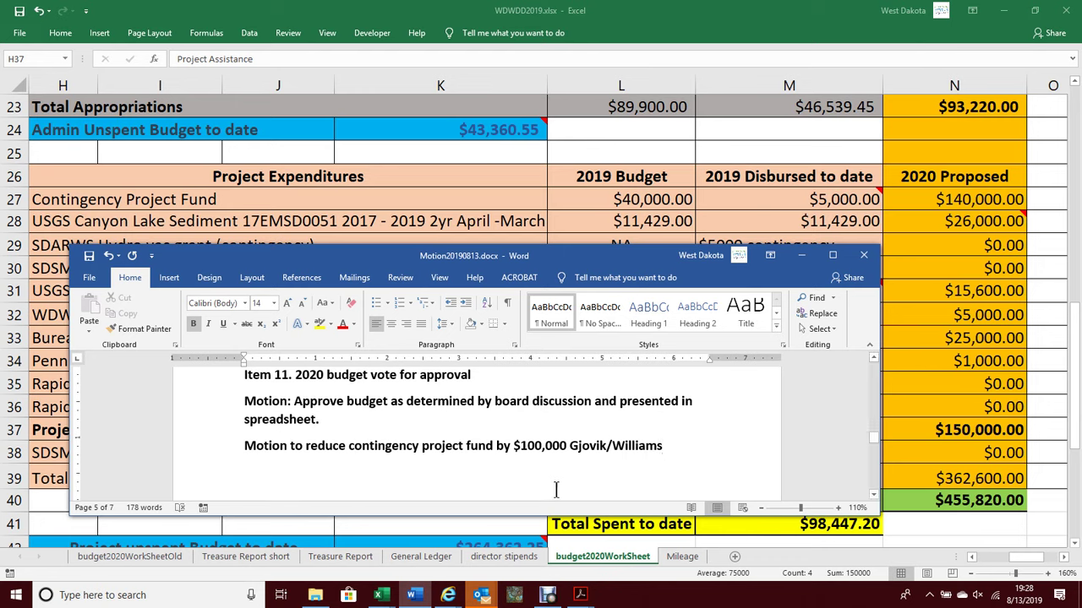
Begin the next motion in the new paragraph with "Motion to amend and add the $100,000 to"
{"action": "type", "text": "Motion"}
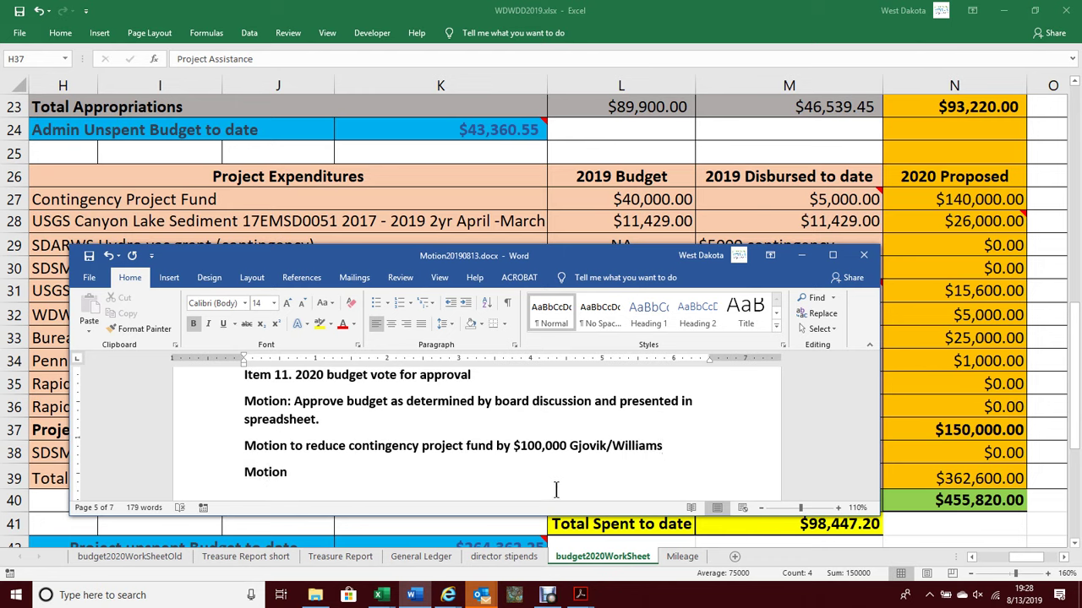
{"action": "key", "text": "BackSpace"}
{"action": "key", "text": "BackSpace"}
{"action": "key", "text": "BackSpace"}
{"action": "type", "text": "tion"}
{"action": "key", "text": "BackSpace"}
{"action": "key", "text": "BackSpace"}
{"action": "key", "text": "BackSpace"}
{"action": "key", "text": "BackSpace"}
{"action": "type", "text": "ion to amend and add"}
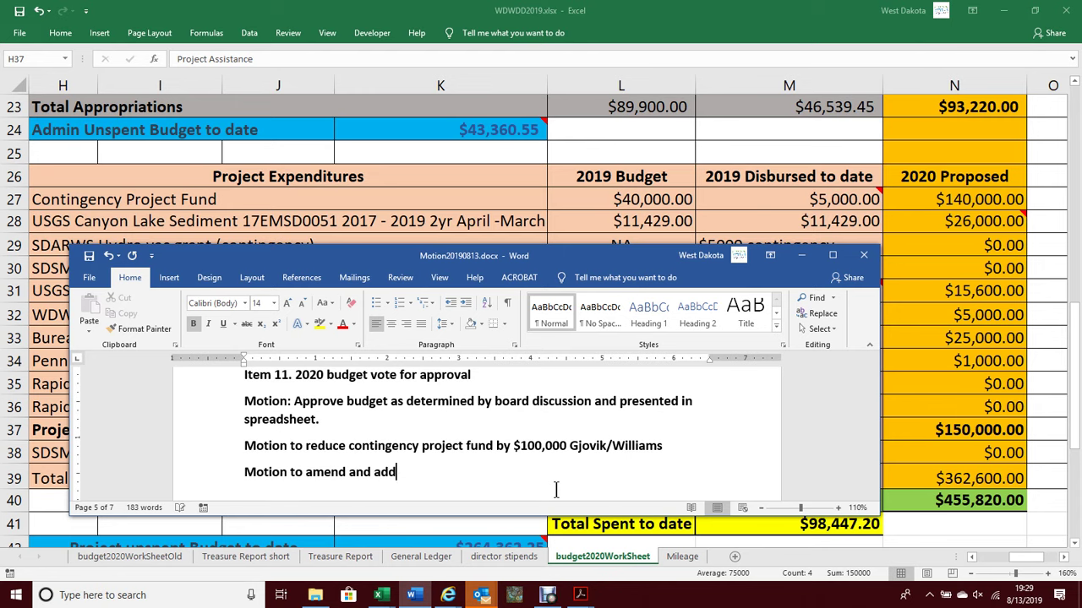
{"action": "type", "text": " the $100,000 to"}
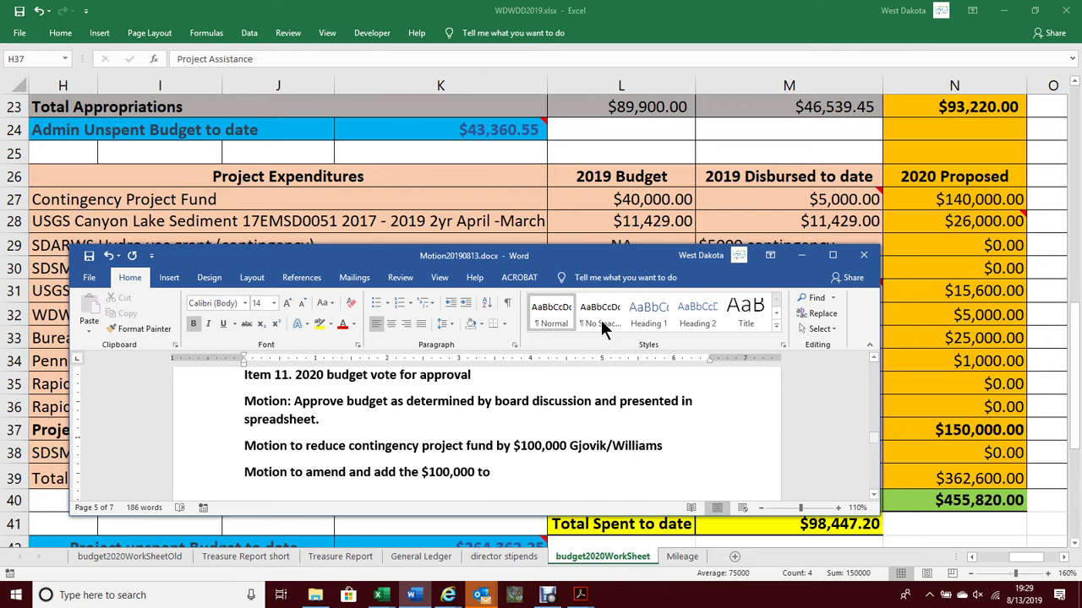
Move the document window off the Project Assistance row and complete the motion with "Project assistance." and the mover's and seconder's surnames, separated by a slash
{"action": "left_click_drag", "start_coordinate": [578, 261], "coordinate": [570, 167]}
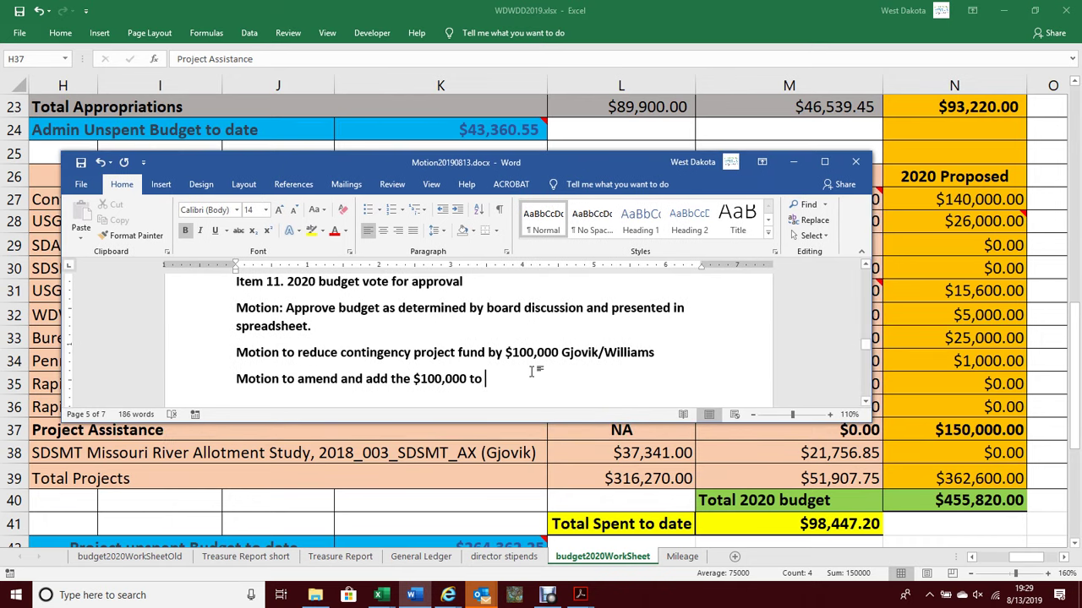
{"action": "type", "text": "Proje"}
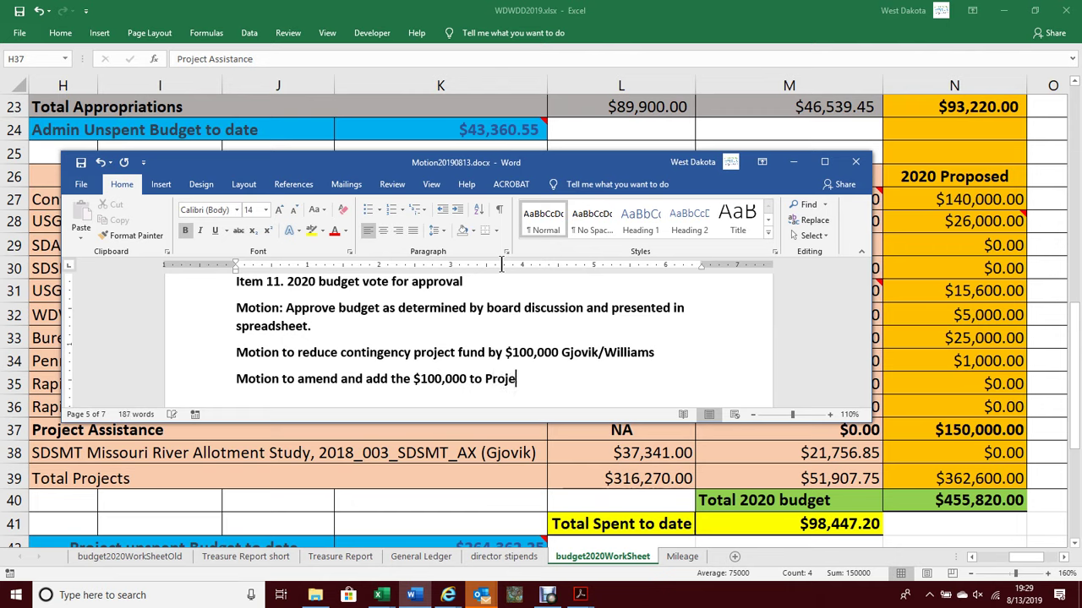
{"action": "type", "text": "ct assitanc"}
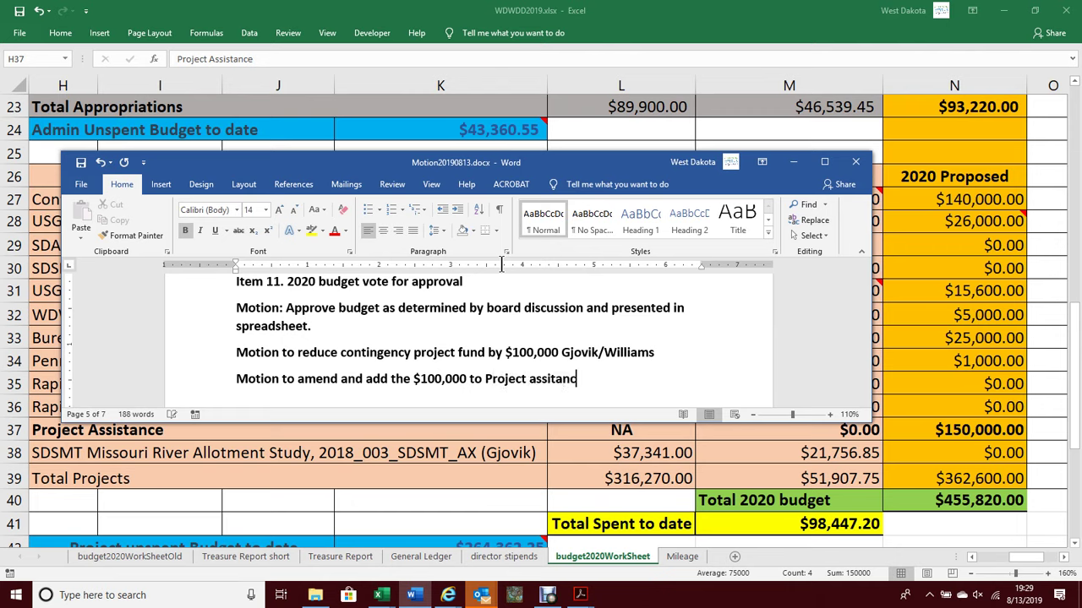
{"action": "key", "text": "BackSpace"}
{"action": "key", "text": "BackSpace"}
{"action": "key", "text": "BackSpace"}
{"action": "key", "text": "BackSpace"}
{"action": "type", "text": "stance. Bialota"}
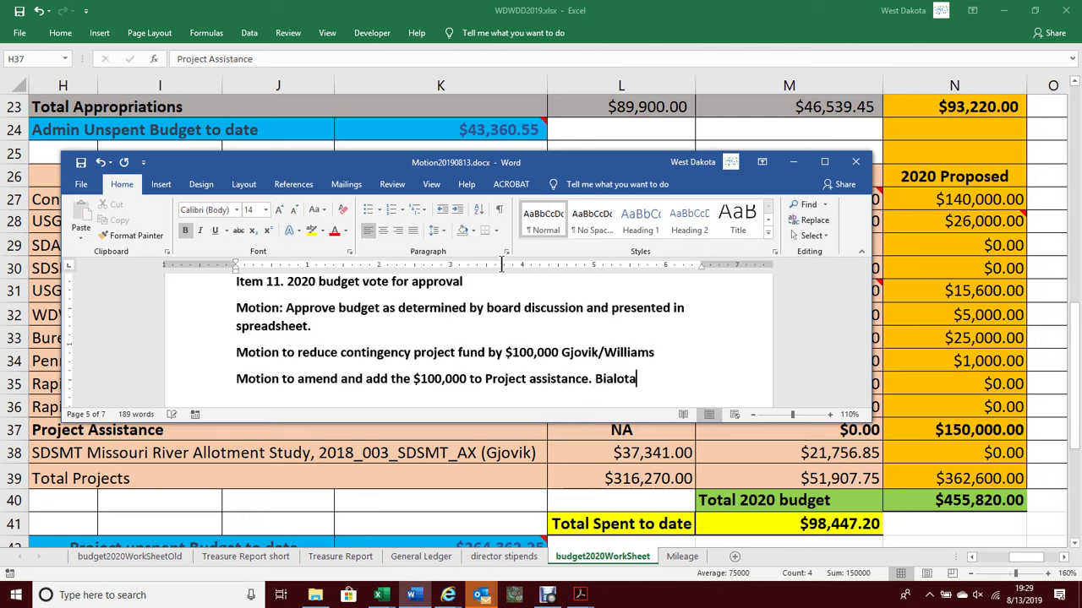
{"action": "type", "text": "/Koth"}
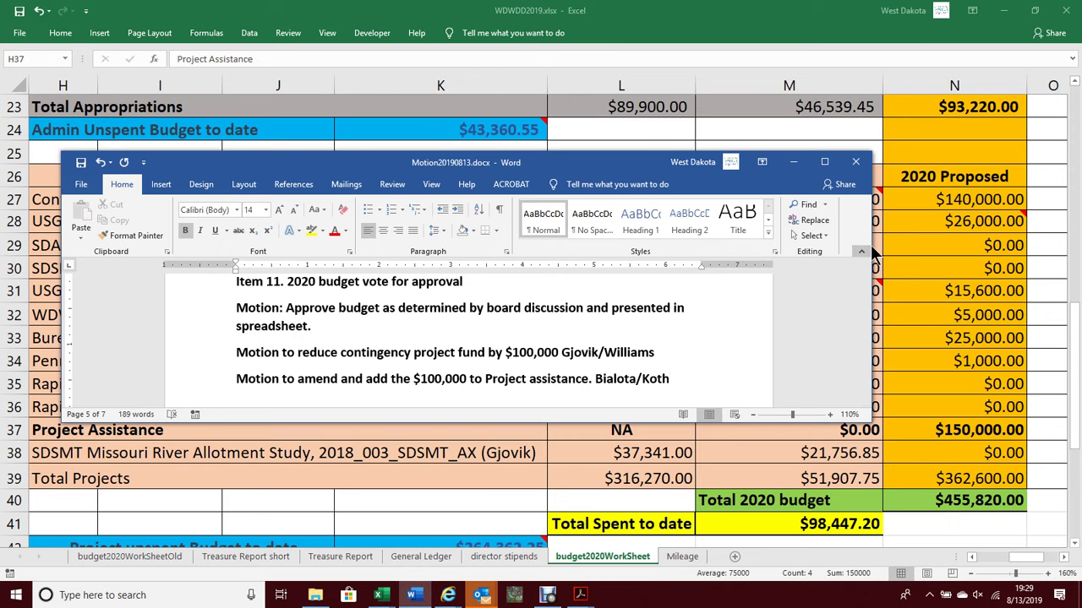
Maximize the motion document and switch to the WDWDD2019 budget workbook in Excel
{"action": "left_click_drag", "start_coordinate": [864, 236], "coordinate": [663, 266]}
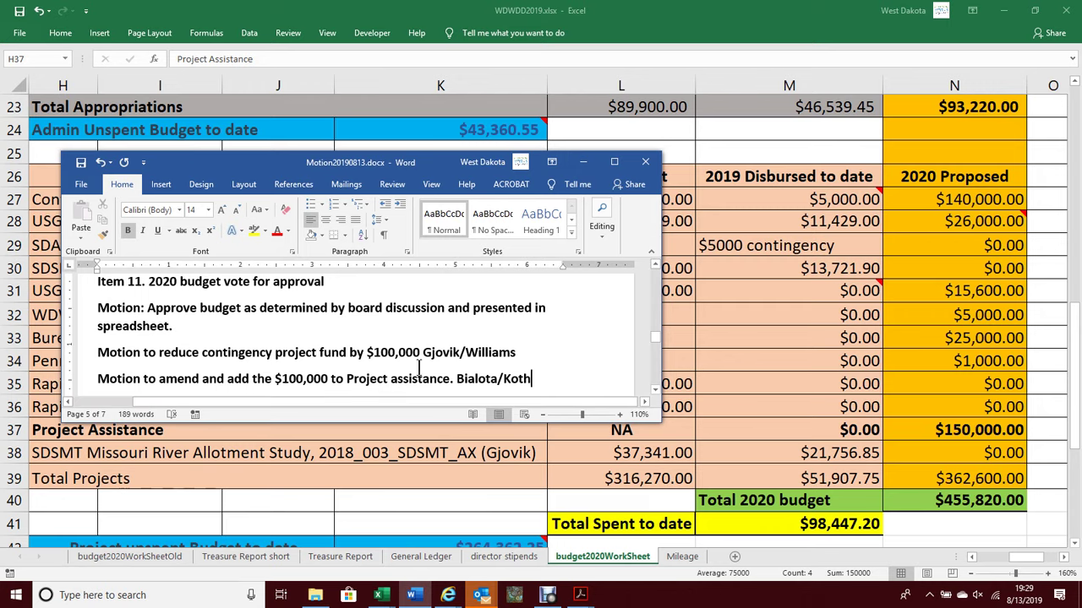
{"action": "left_click", "coordinate": [613, 162]}
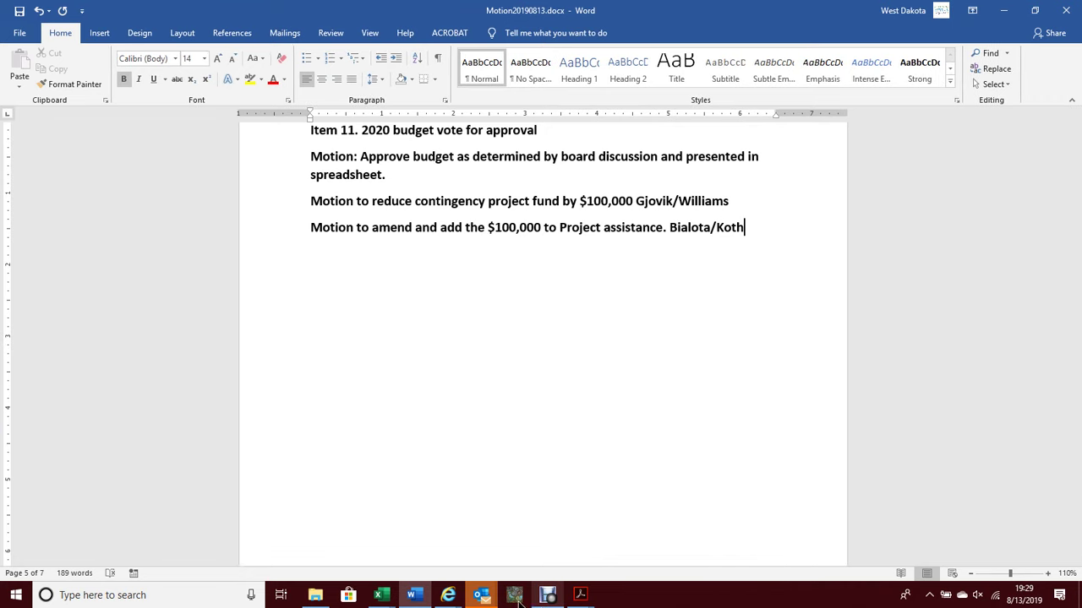
{"action": "mouse_move", "coordinate": [387, 597]}
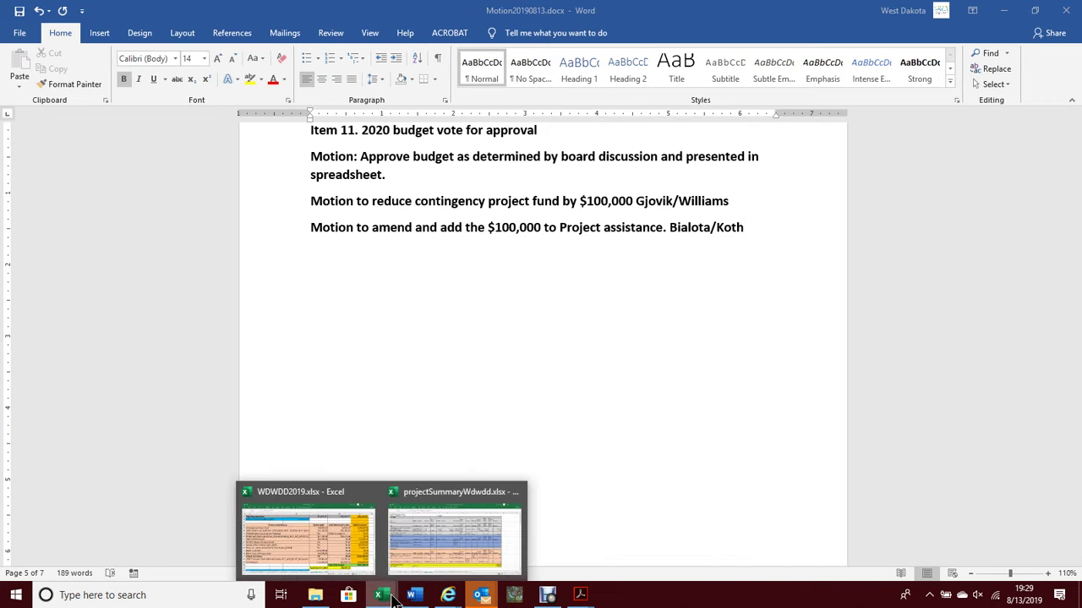
{"action": "left_click", "coordinate": [423, 558]}
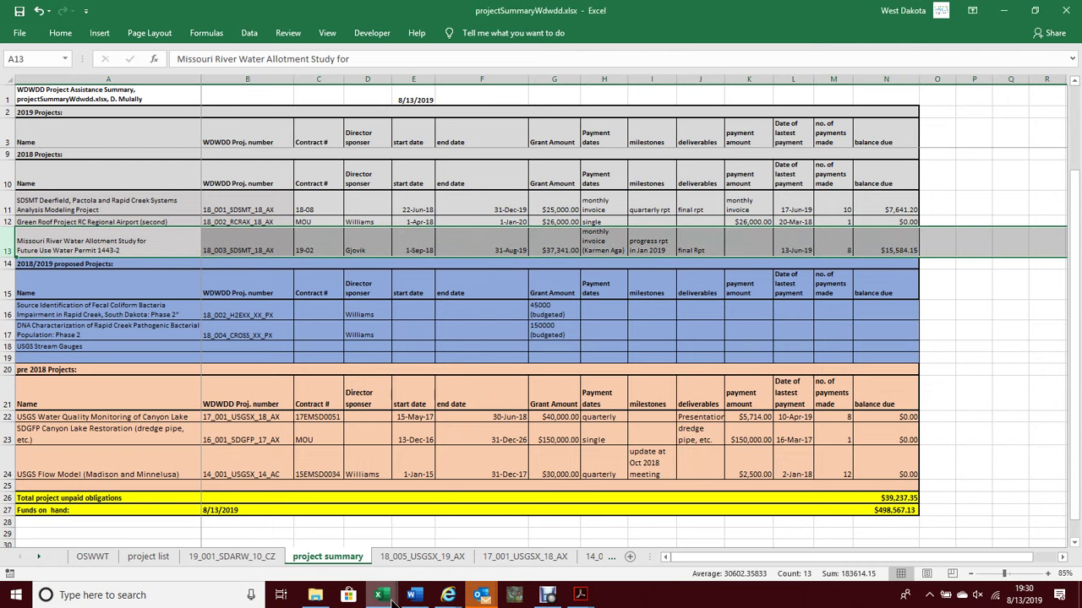
{"action": "left_click", "coordinate": [387, 598]}
{"action": "left_click", "coordinate": [355, 541]}
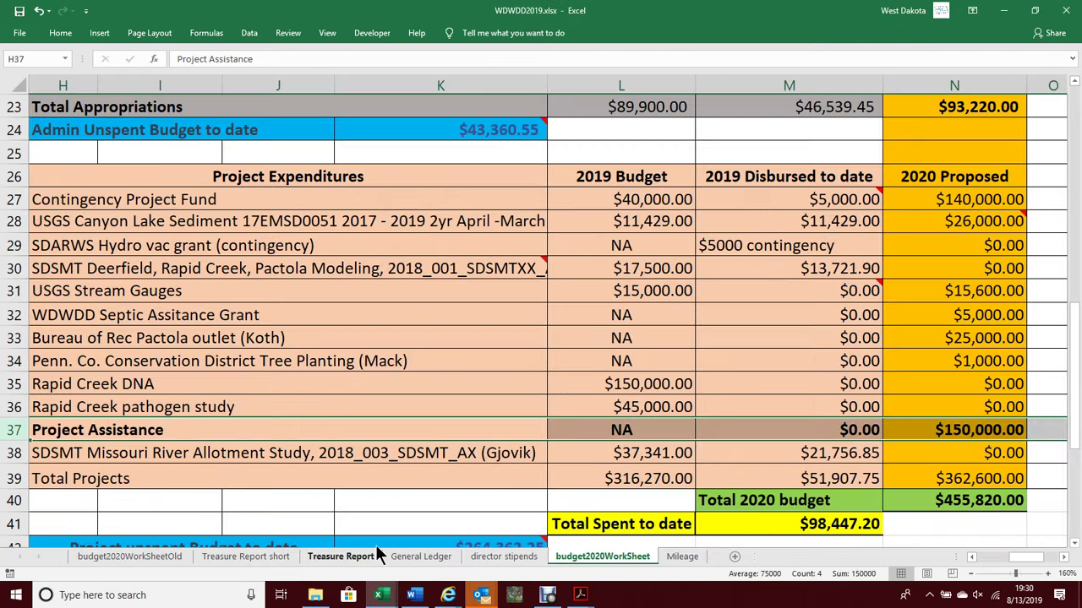
Examine the 2020 proposed amounts for Contingency Project Fund and Project Assistance, along with the USGS Stream Gauges entry
{"action": "left_click", "coordinate": [932, 201]}
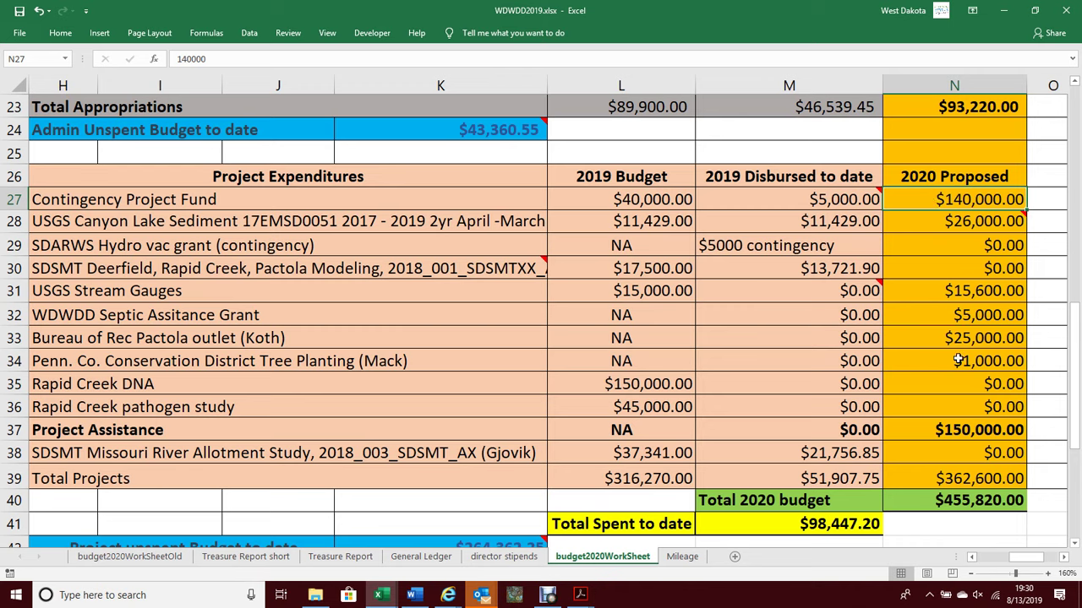
{"action": "left_click", "coordinate": [950, 431]}
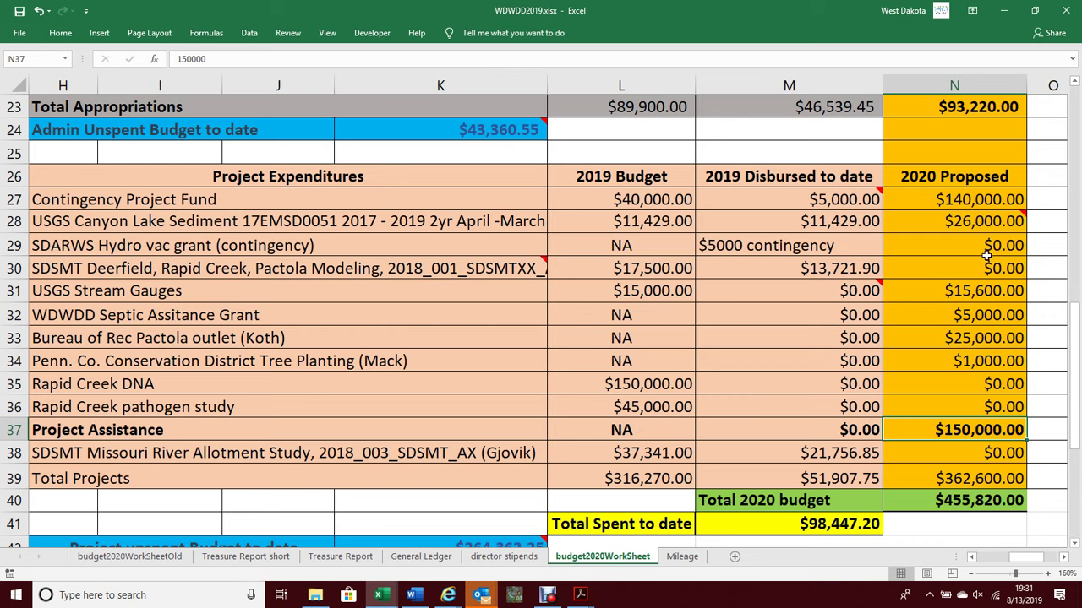
{"action": "mouse_move", "coordinate": [854, 289]}
{"action": "mouse_move", "coordinate": [833, 203]}
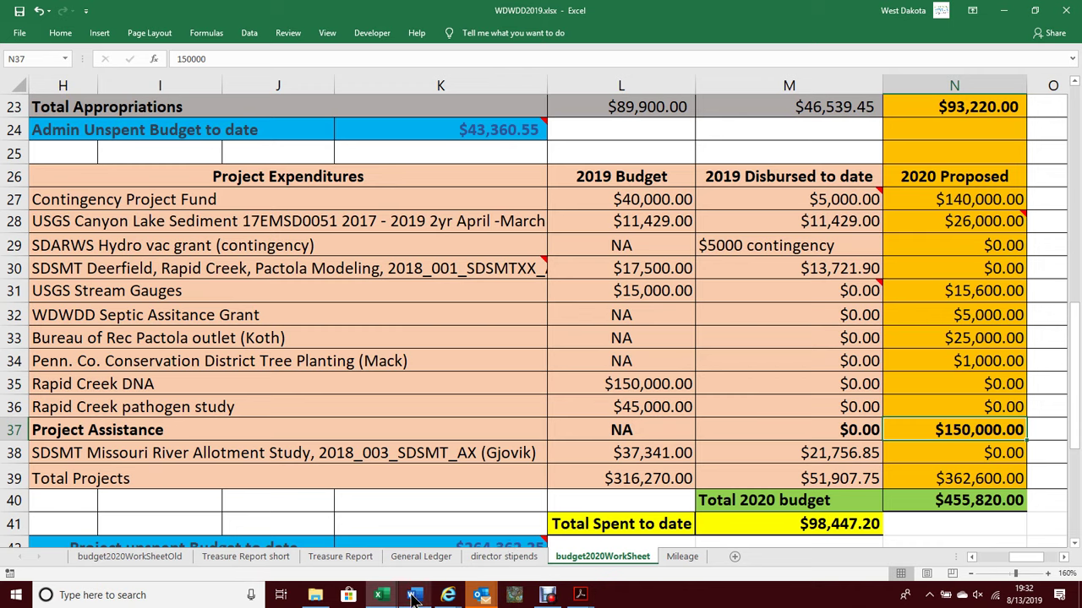
{"action": "mouse_move", "coordinate": [413, 596]}
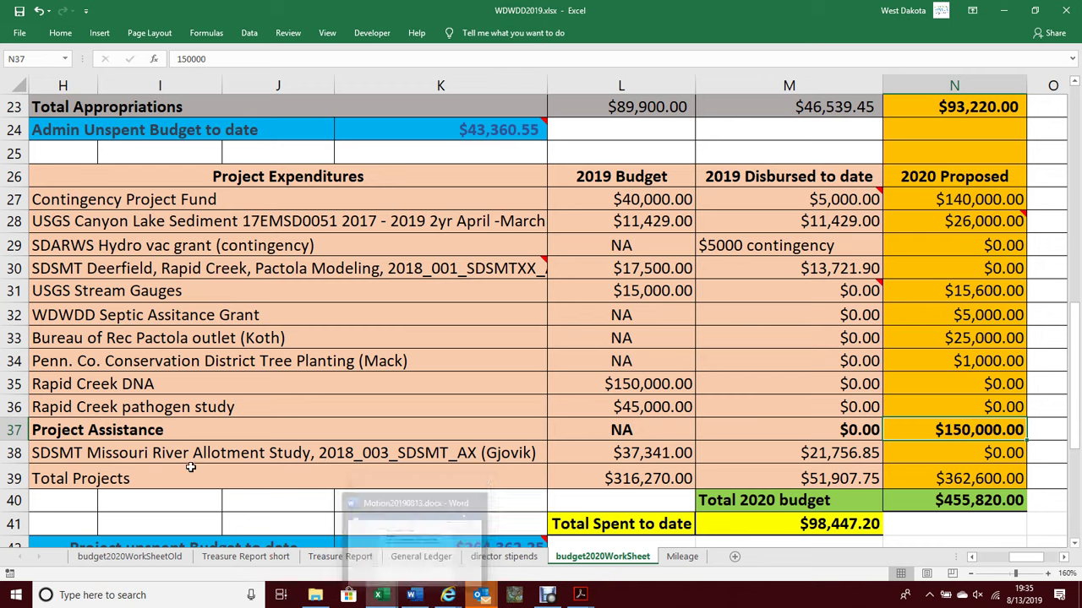
{"action": "left_click", "coordinate": [173, 430]}
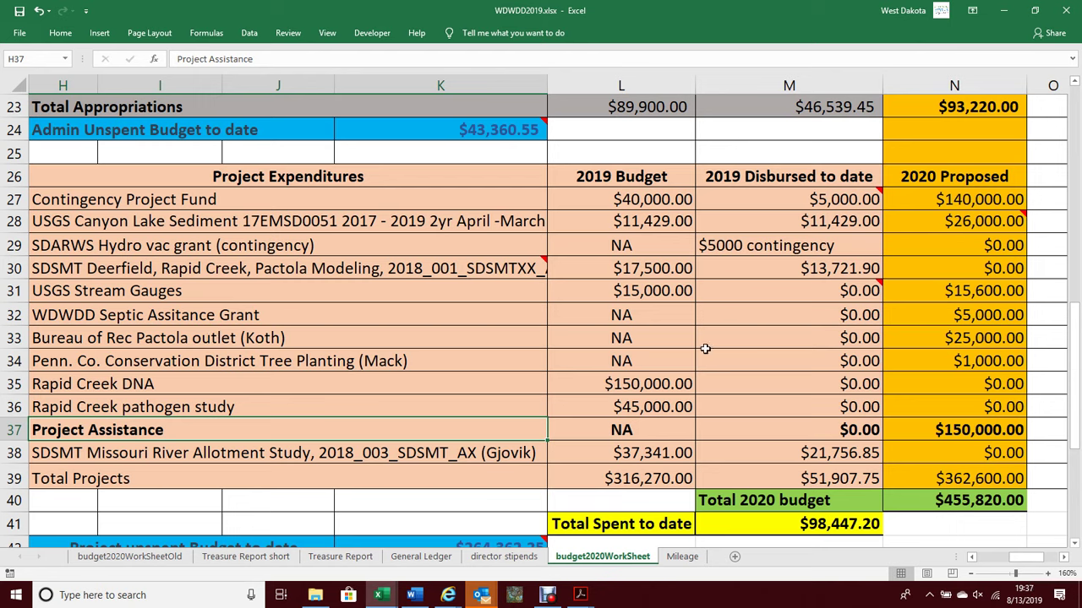
{"action": "left_click", "coordinate": [214, 293]}
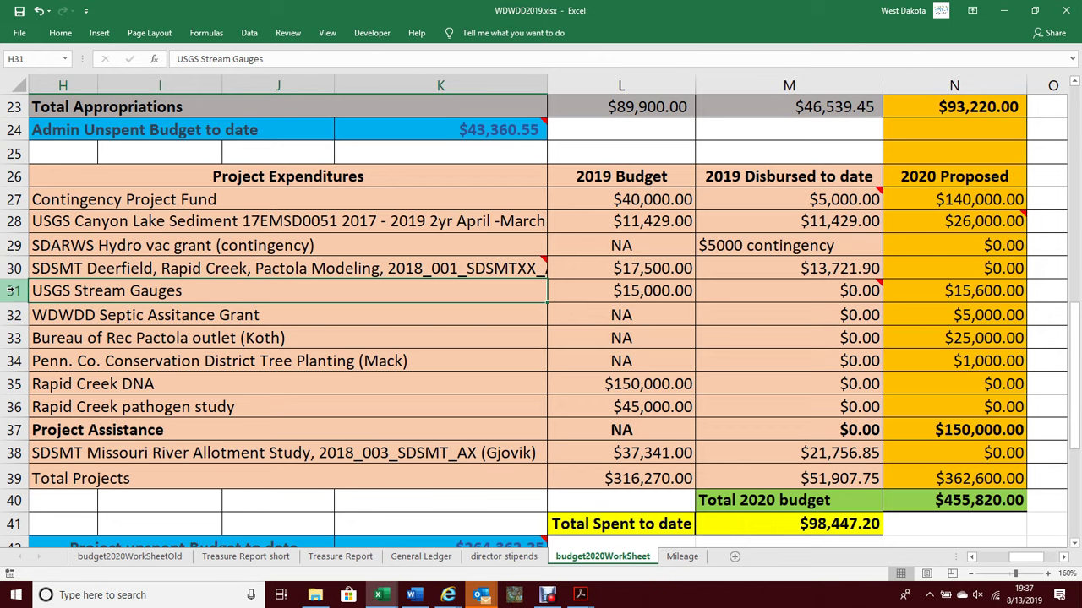
Return to the motion document in Word and add the paragraph "Motions withdrawn" below the amendment motion
{"action": "mouse_move", "coordinate": [420, 599]}
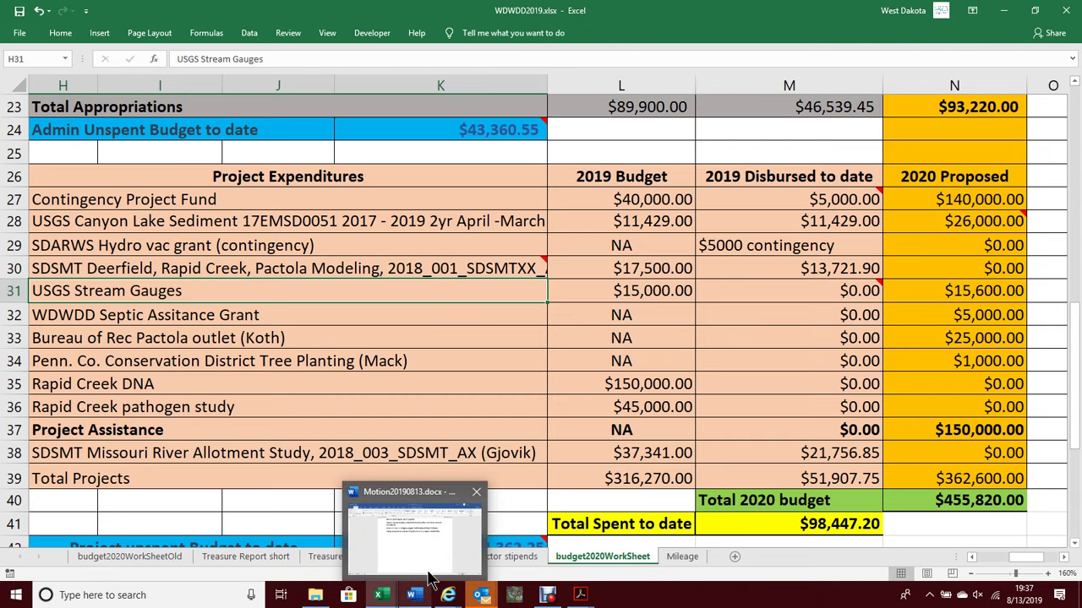
{"action": "mouse_move", "coordinate": [428, 555]}
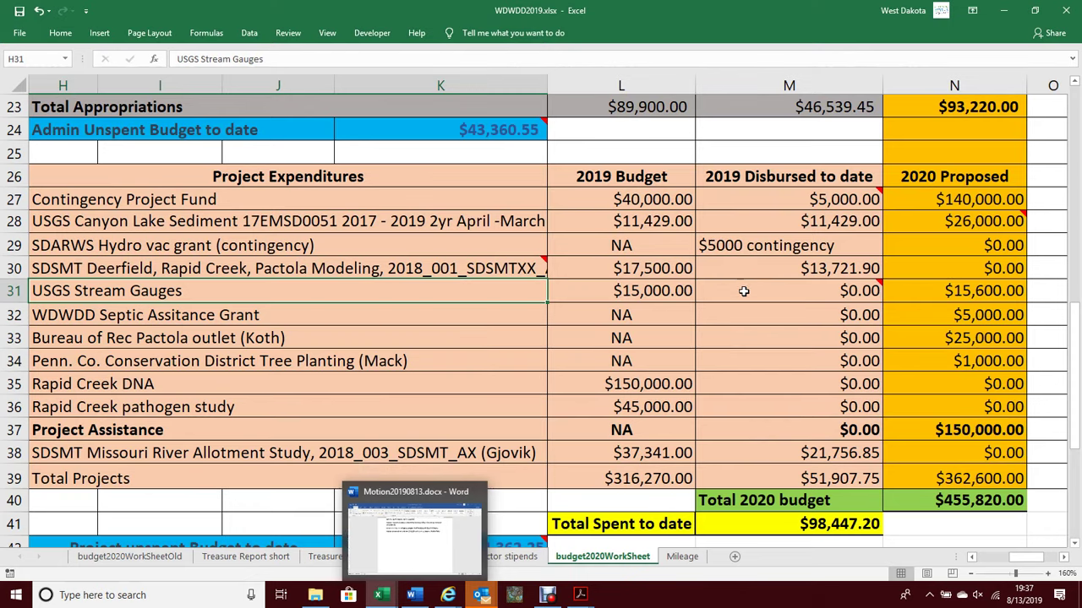
{"action": "left_click", "coordinate": [414, 596]}
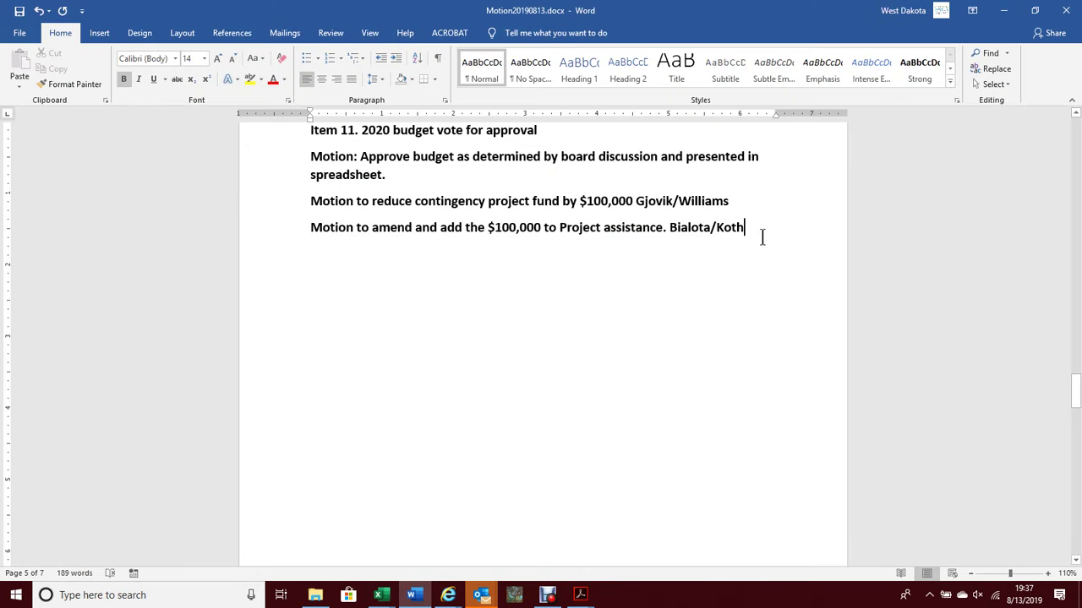
{"action": "key", "text": "Return"}
{"action": "type", "text": "Moti"}
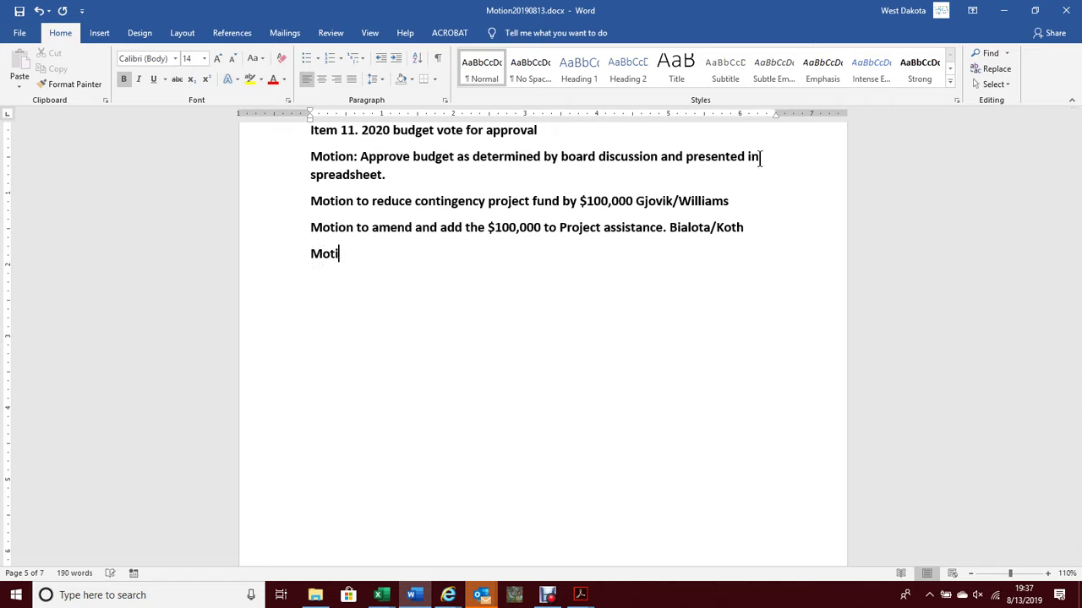
{"action": "type", "text": "ons withdrawn"}
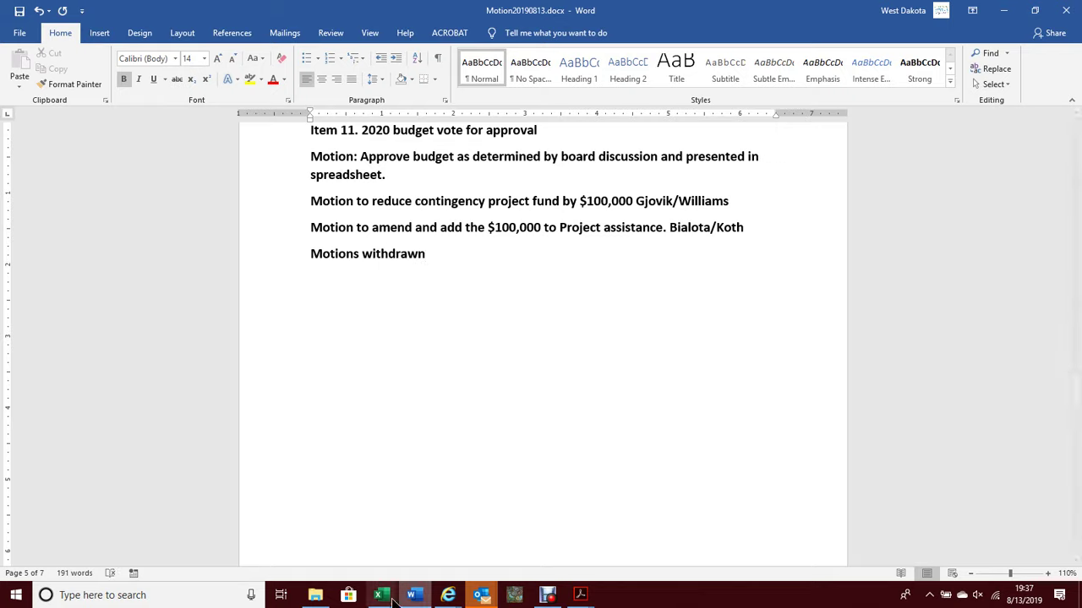
Check the project expenditures in the WDWDD2019 workbook in Excel and return to the motion document in Word
{"action": "mouse_move", "coordinate": [386, 599]}
{"action": "left_click", "coordinate": [355, 566]}
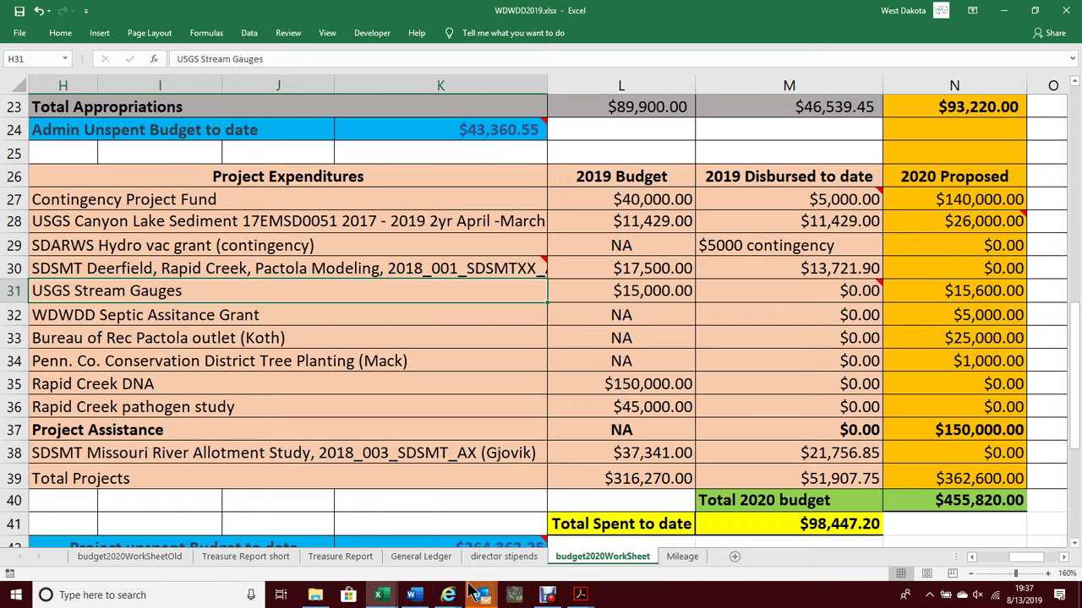
{"action": "left_click", "coordinate": [412, 595]}
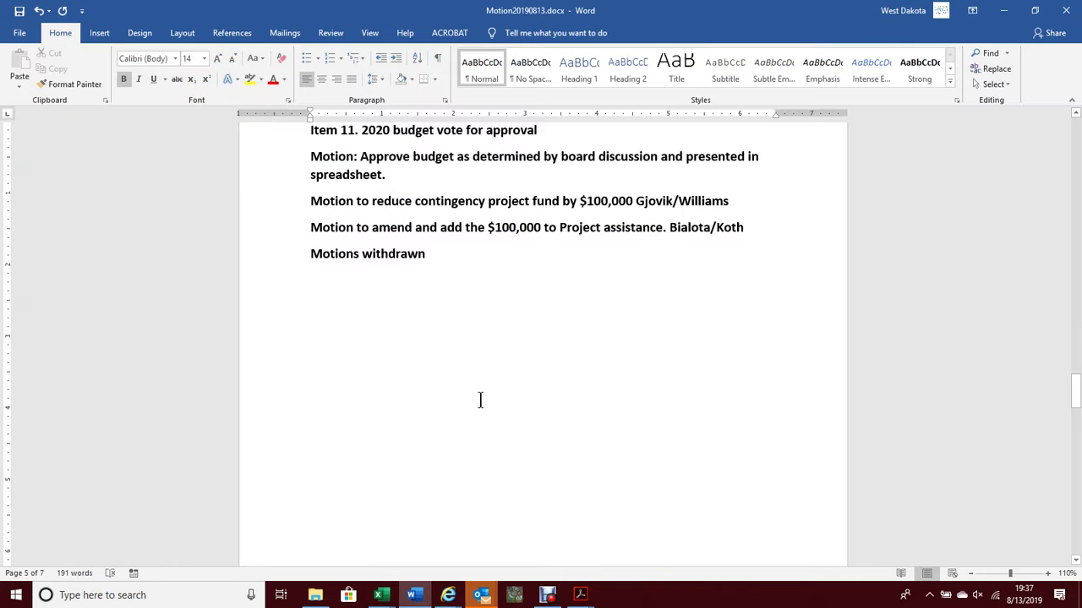
Start a new paragraph below "Motions withdrawn" with the words "Motion to combine"
{"action": "key", "text": "Return"}
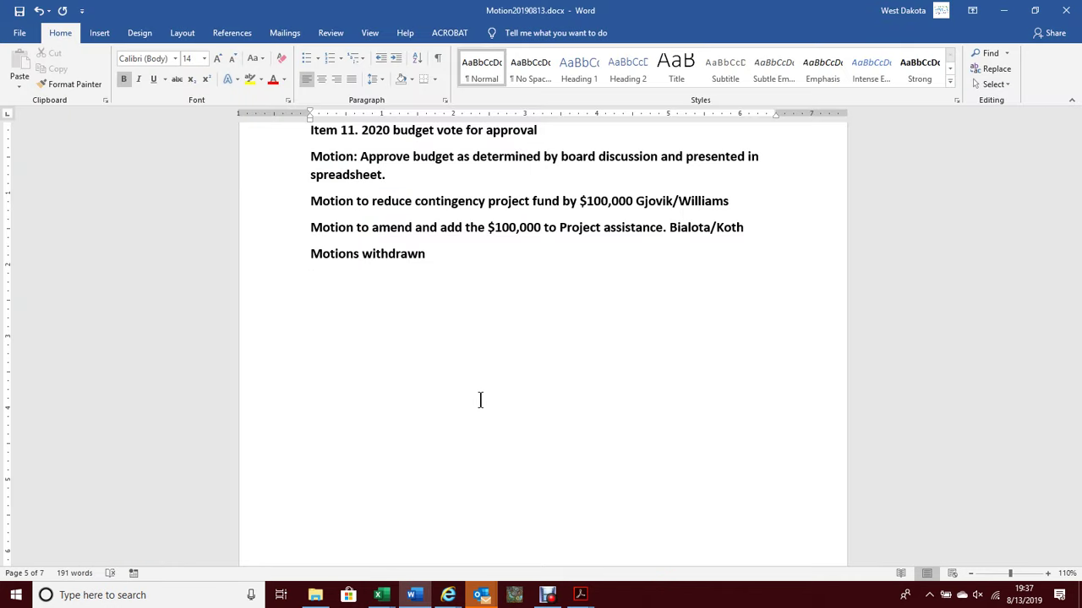
{"action": "type", "text": "Motion to co"}
{"action": "type", "text": "bine"}
{"action": "key", "text": "BackSpace"}
{"action": "key", "text": "BackSpace"}
{"action": "key", "text": "BackSpace"}
{"action": "key", "text": "BackSpace"}
{"action": "type", "text": "mbine "}
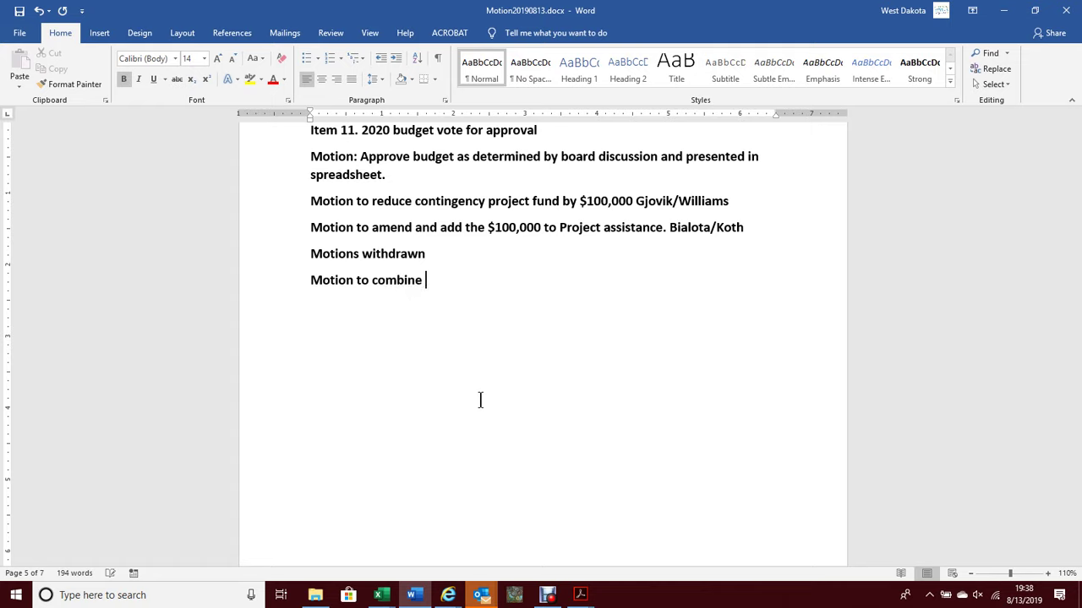
{"action": "type", "text": "unobligated fun"}
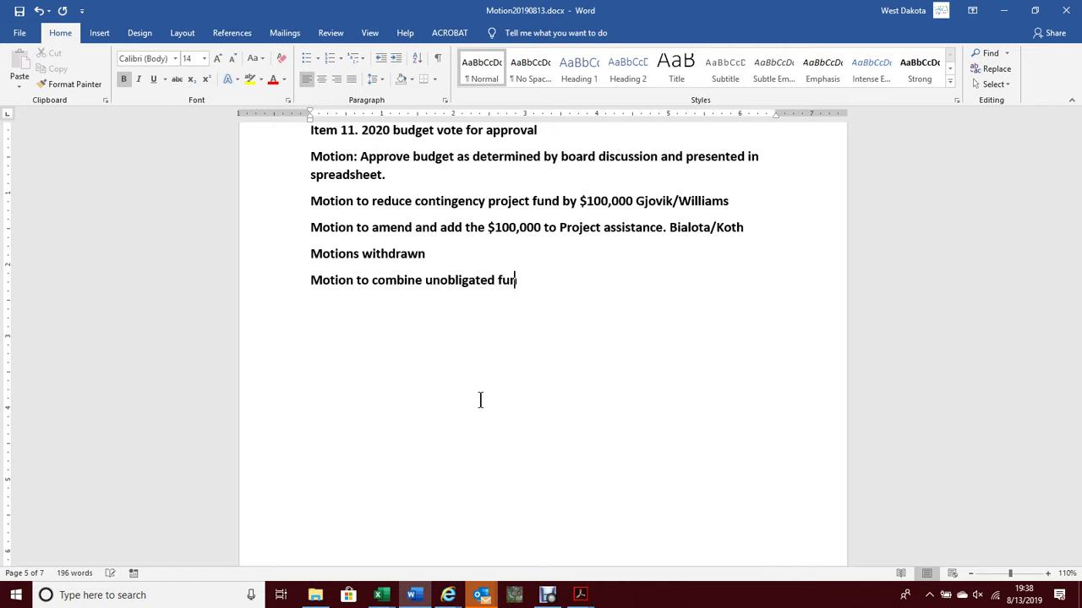
{"action": "type", "text": "ds and "}
{"action": "type", "text": "c"}
{"action": "key", "text": "BackSpace"}
{"action": "key", "text": "BackSpace"}
{"action": "key", "text": "BackSpace"}
{"action": "key", "text": "BackSpace"}
{"action": "key", "text": "BackSpace"}
{"action": "key", "text": "BackSpace"}
{"action": "key", "text": "BackSpace"}
{"action": "key", "text": "BackSpace"}
{"action": "key", "text": "BackSpace"}
{"action": "key", "text": "BackSpace"}
{"action": "key", "text": "BackSpace"}
{"action": "key", "text": "BackSpace"}
{"action": "key", "text": "BackSpace"}
{"action": "key", "text": "BackSpace"}
{"action": "key", "text": "BackSpace"}
{"action": "key", "text": "BackSpace"}
{"action": "key", "text": "BackSpace"}
{"action": "key", "text": "BackSpace"}
{"action": "key", "text": "BackSpace"}
{"action": "key", "text": "BackSpace"}
{"action": "key", "text": "BackSpace"}
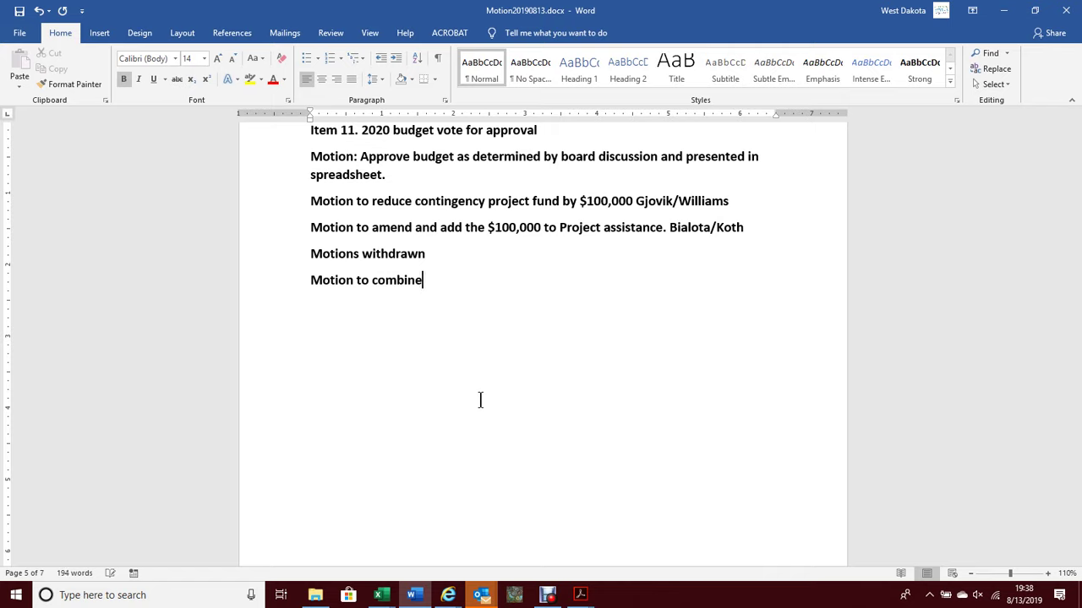
Complete the "Motion to combine" paragraph with "contingency and project funds into one line called unobligated funds"
{"action": "type", "text": "contingency and "}
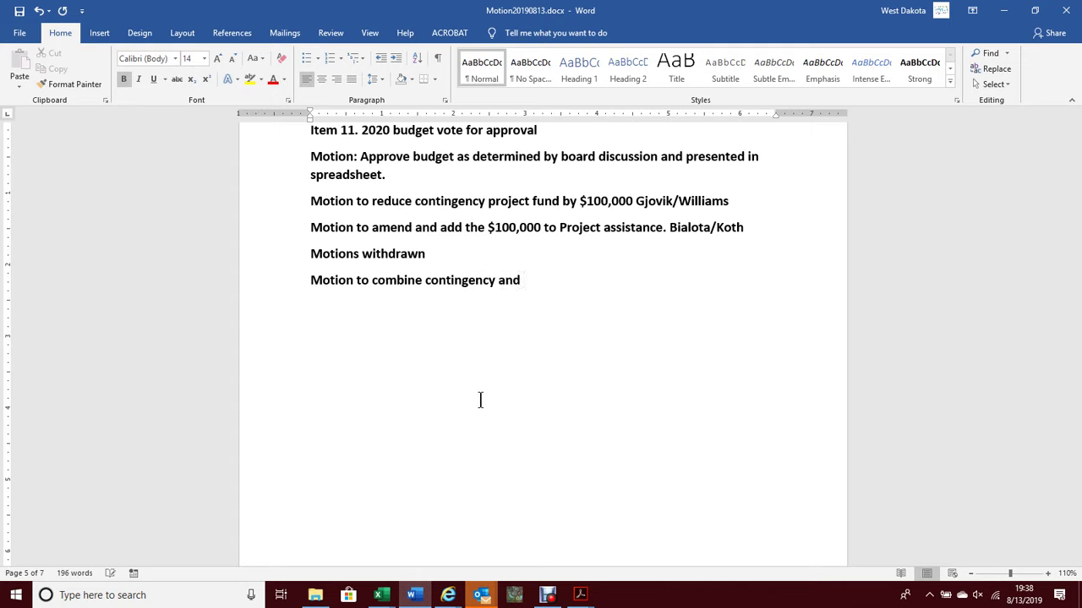
{"action": "type", "text": "project funds"}
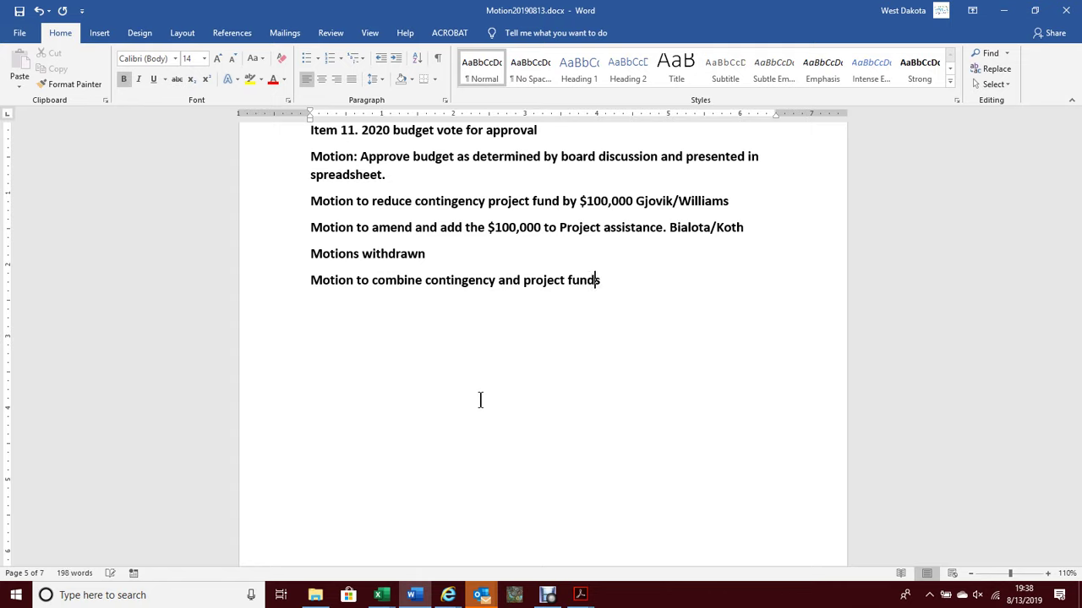
{"action": "type", "text": " into one line c"}
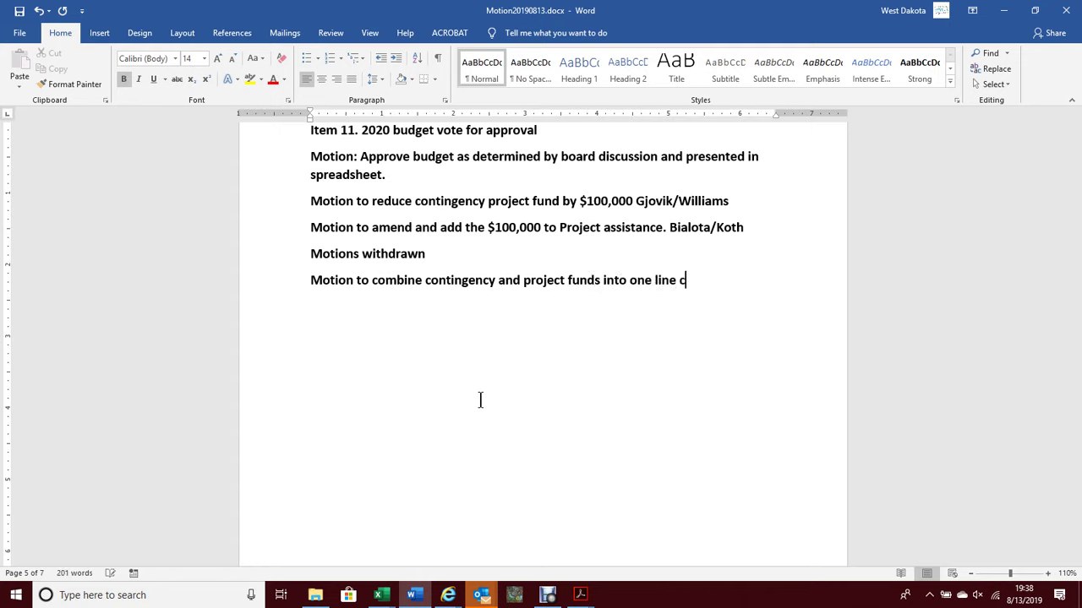
{"action": "type", "text": "alled una"}
{"action": "key", "text": "BackSpace"}
{"action": "type", "text": "obligated "}
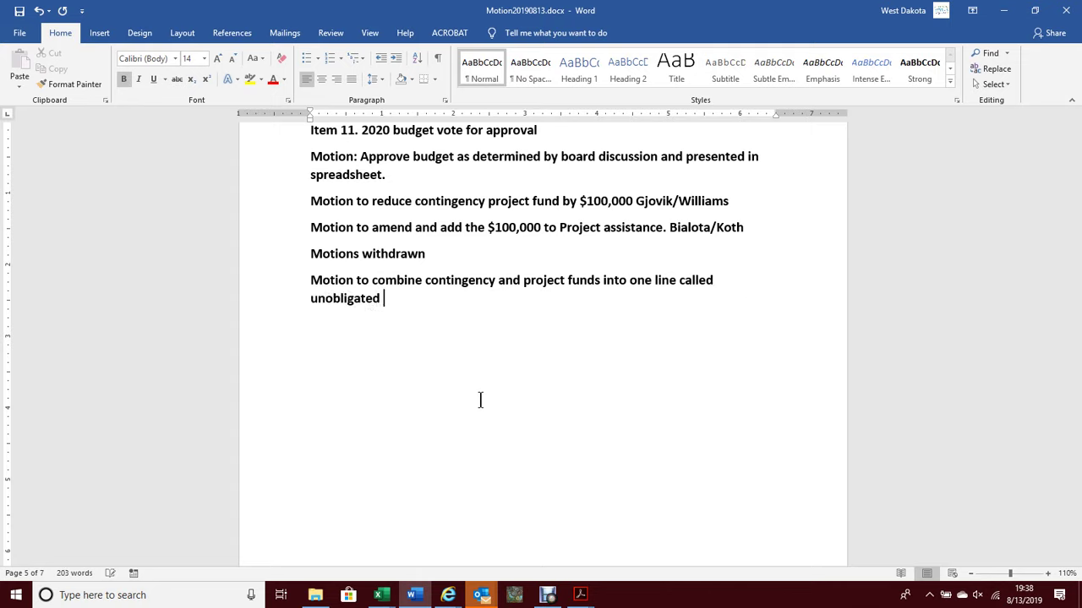
{"action": "type", "text": "funds"}
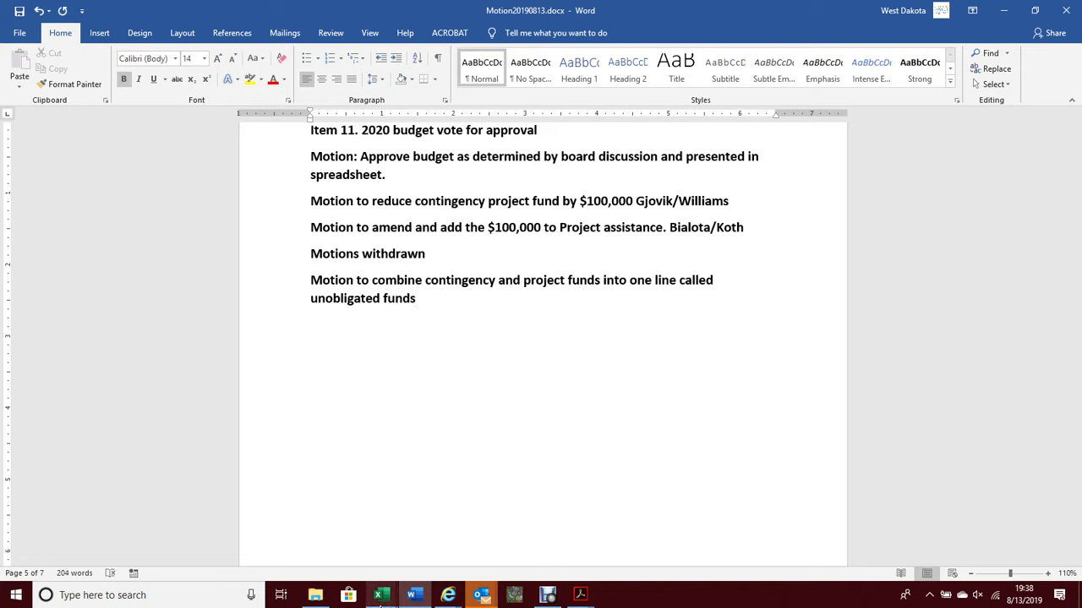
Switch to the WDWDD2019 workbook in Excel and examine the project expenditure rows and their 2020 proposed amounts, including USGS Canyon Lake Sediment
{"action": "mouse_move", "coordinate": [390, 598]}
{"action": "left_click", "coordinate": [367, 568]}
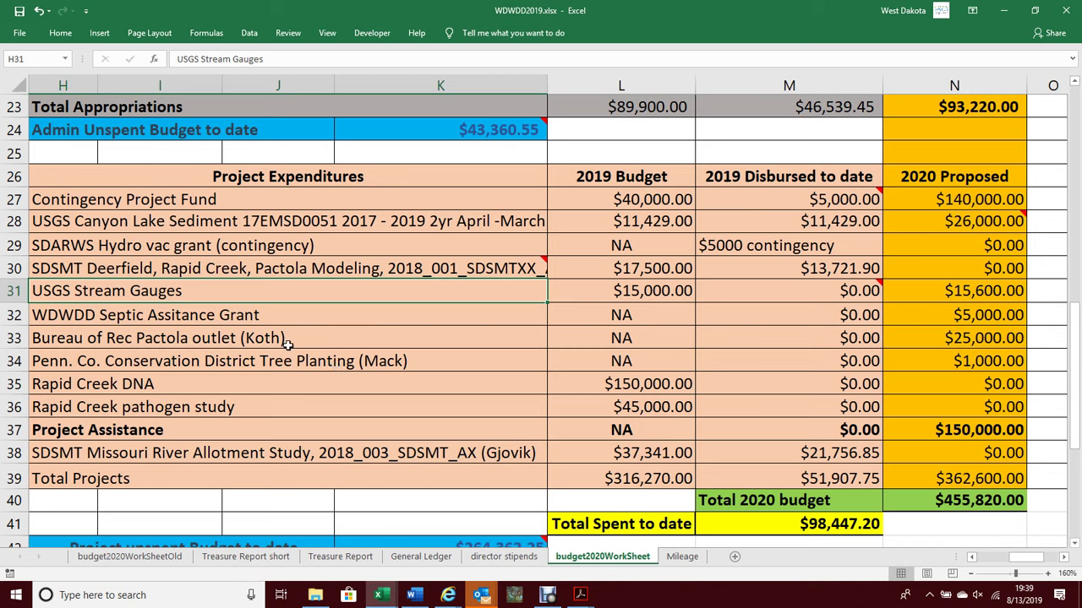
{"action": "left_click", "coordinate": [228, 361]}
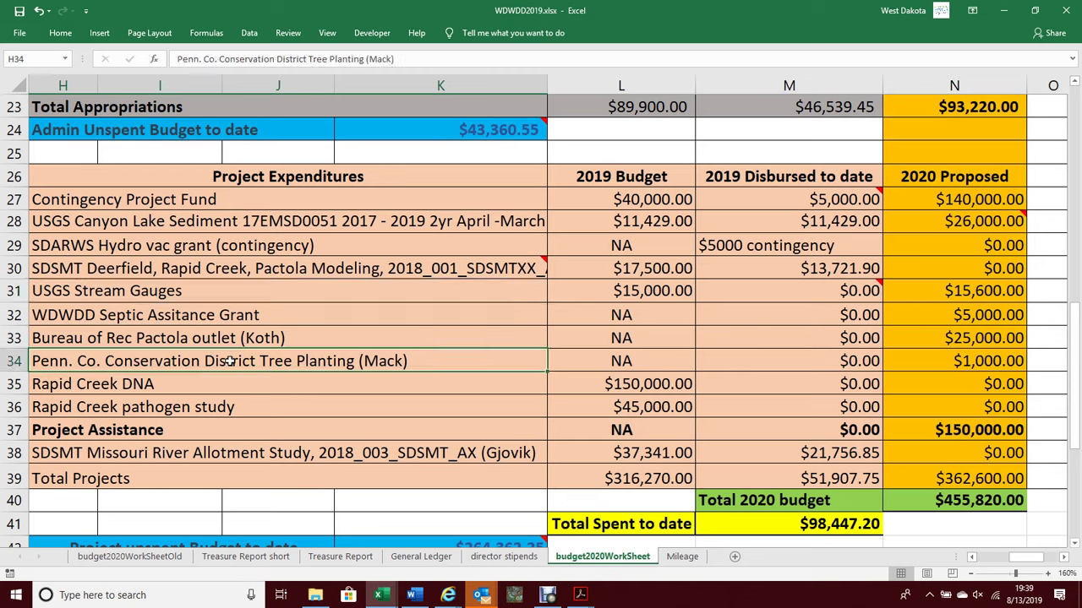
{"action": "left_click", "coordinate": [199, 340]}
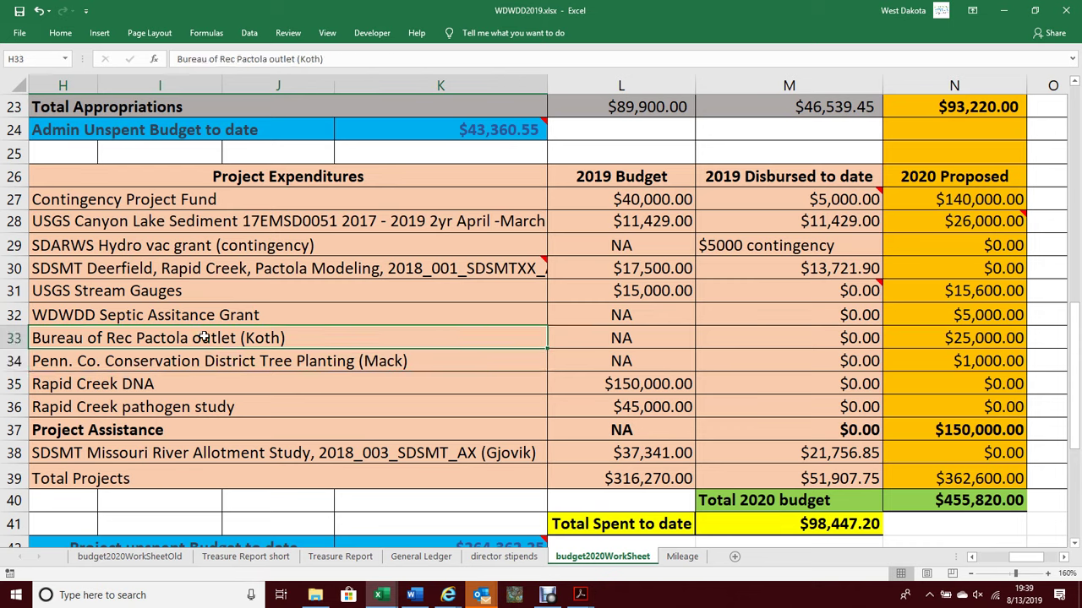
{"action": "left_click", "coordinate": [223, 294]}
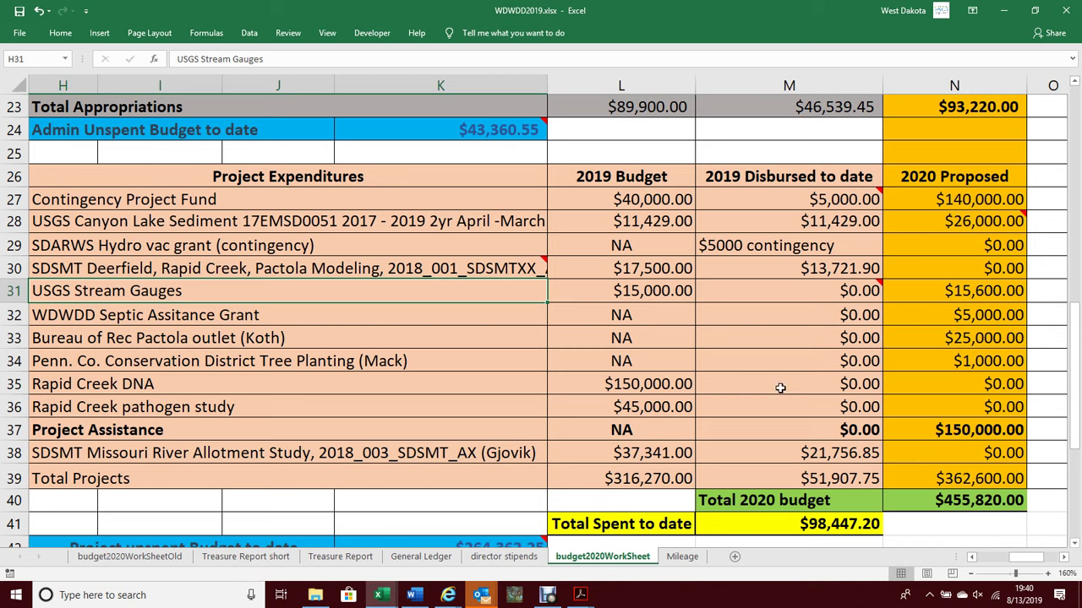
{"action": "left_click", "coordinate": [123, 315]}
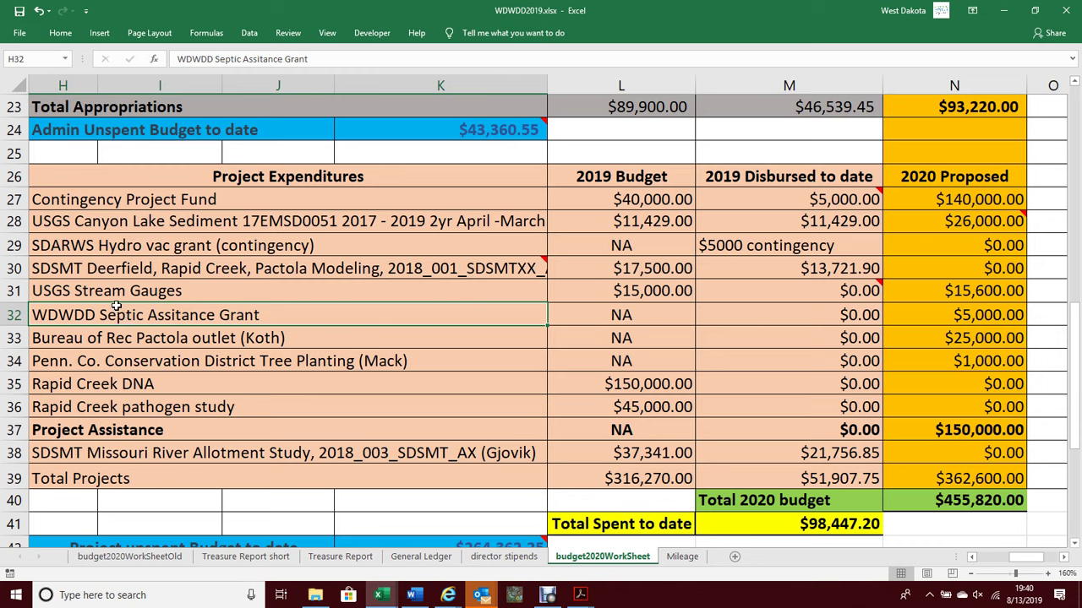
{"action": "left_click", "coordinate": [167, 223]}
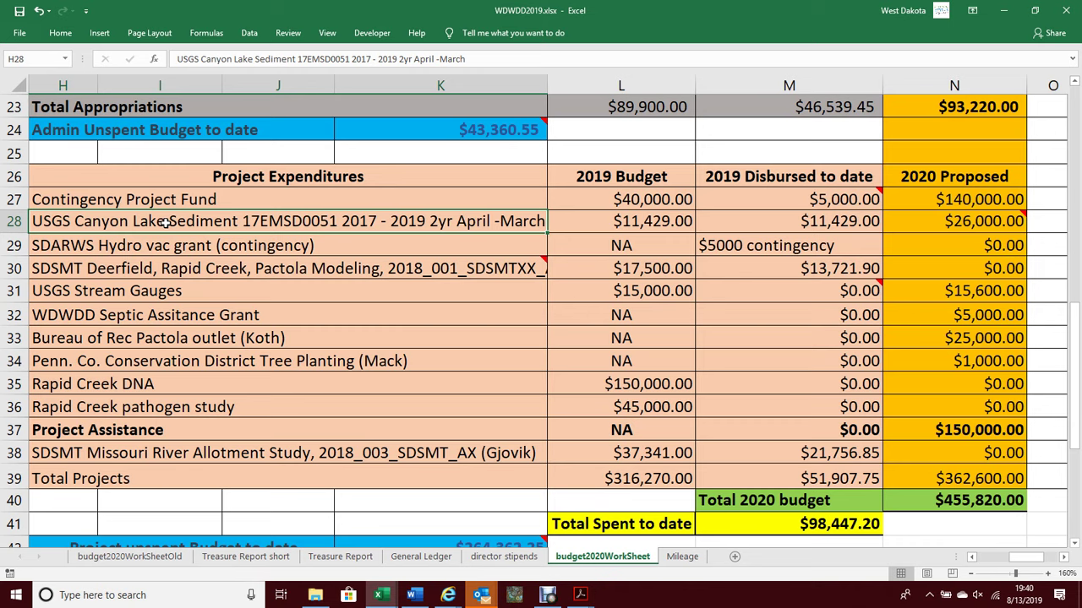
{"action": "left_click", "coordinate": [12, 222]}
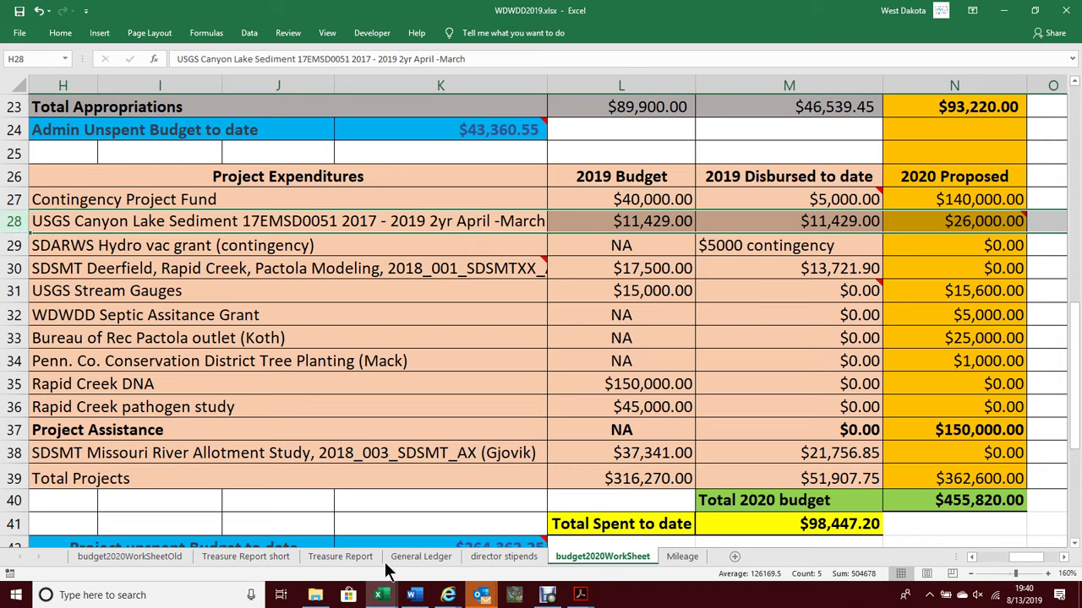
{"action": "mouse_move", "coordinate": [415, 597]}
{"action": "left_click", "coordinate": [953, 178]}
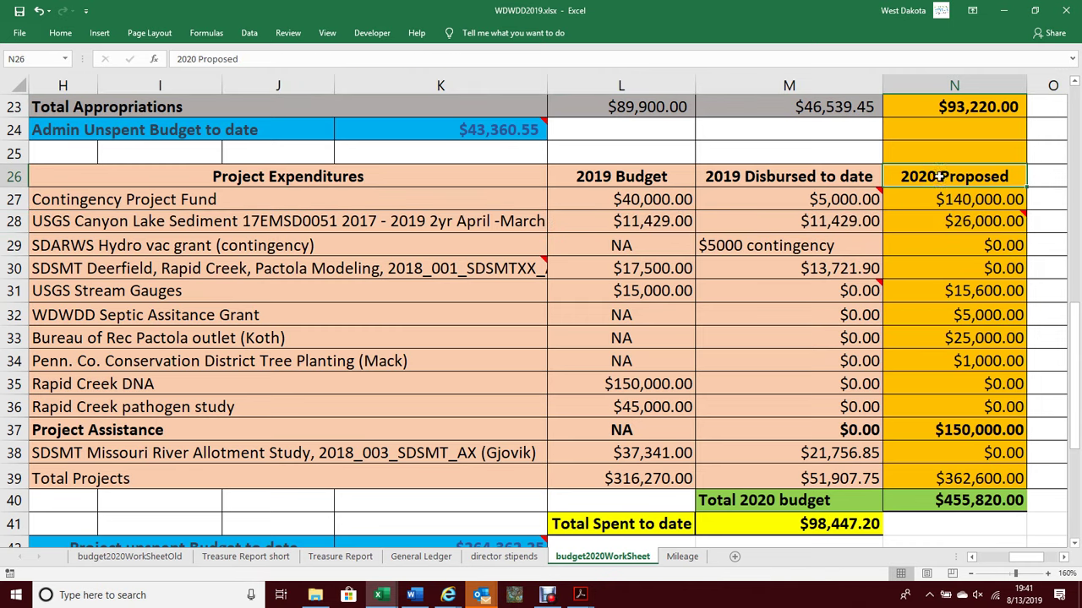
{"action": "left_click", "coordinate": [951, 218]}
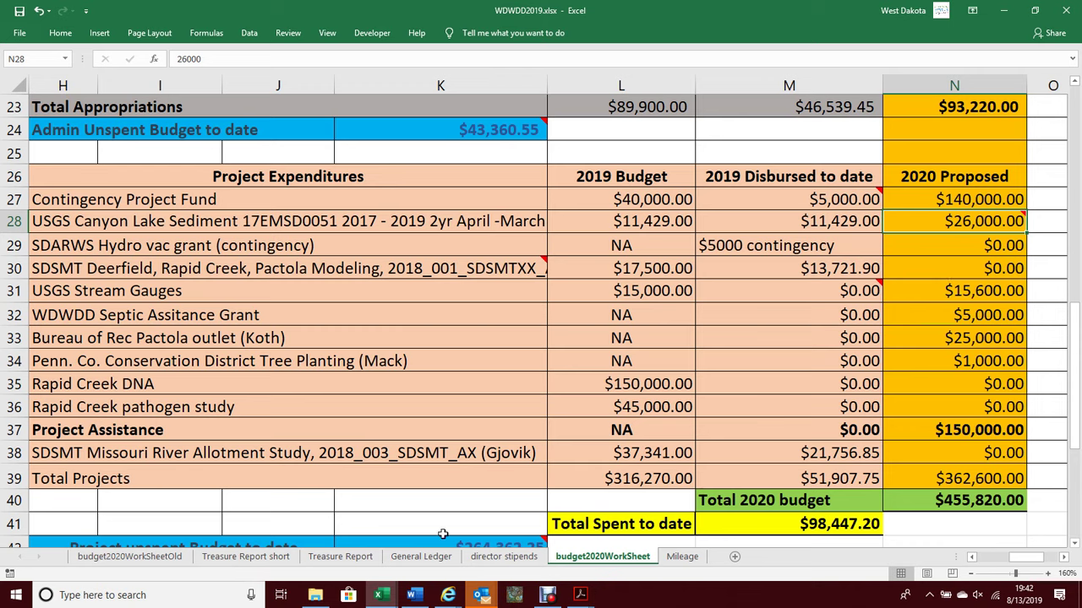
Close the projectSummaryWdwdd workbook in Excel without saving its changes
{"action": "left_click", "coordinate": [413, 595]}
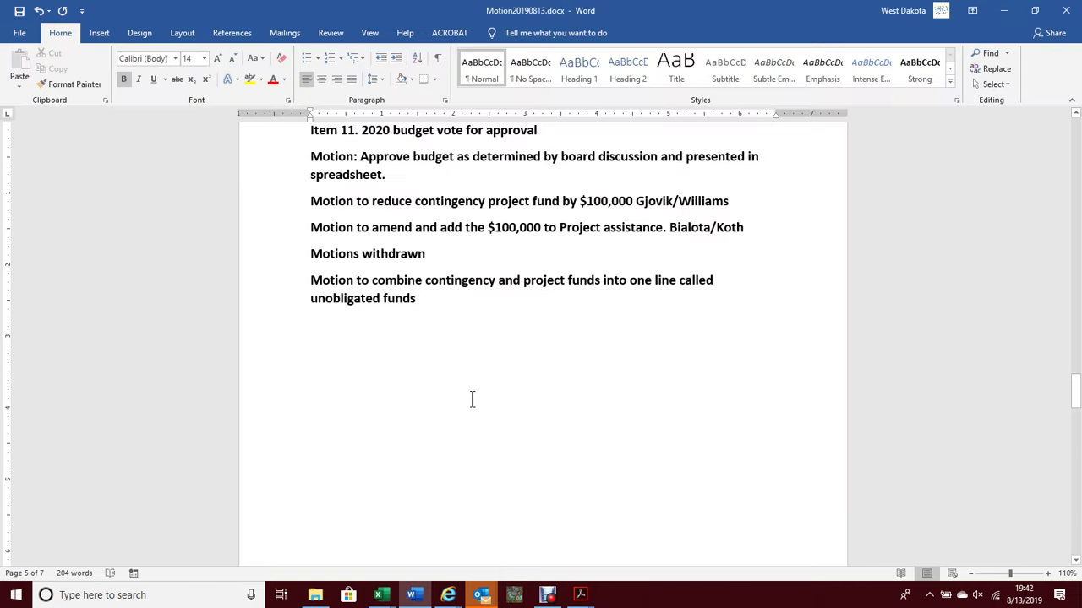
{"action": "left_click", "coordinate": [496, 281]}
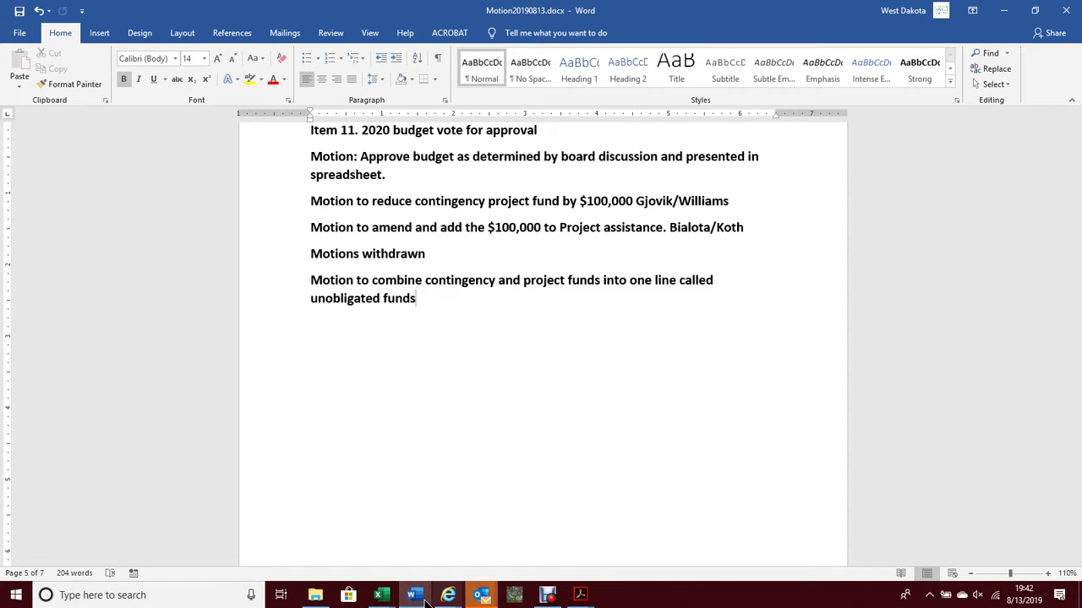
{"action": "mouse_move", "coordinate": [381, 595]}
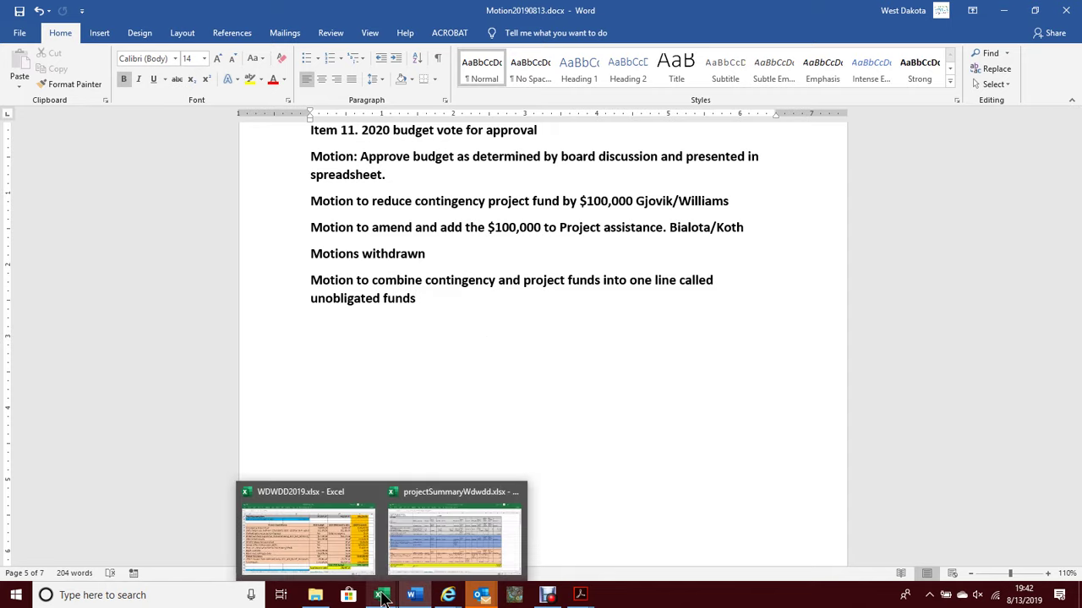
{"action": "left_click", "coordinate": [476, 513]}
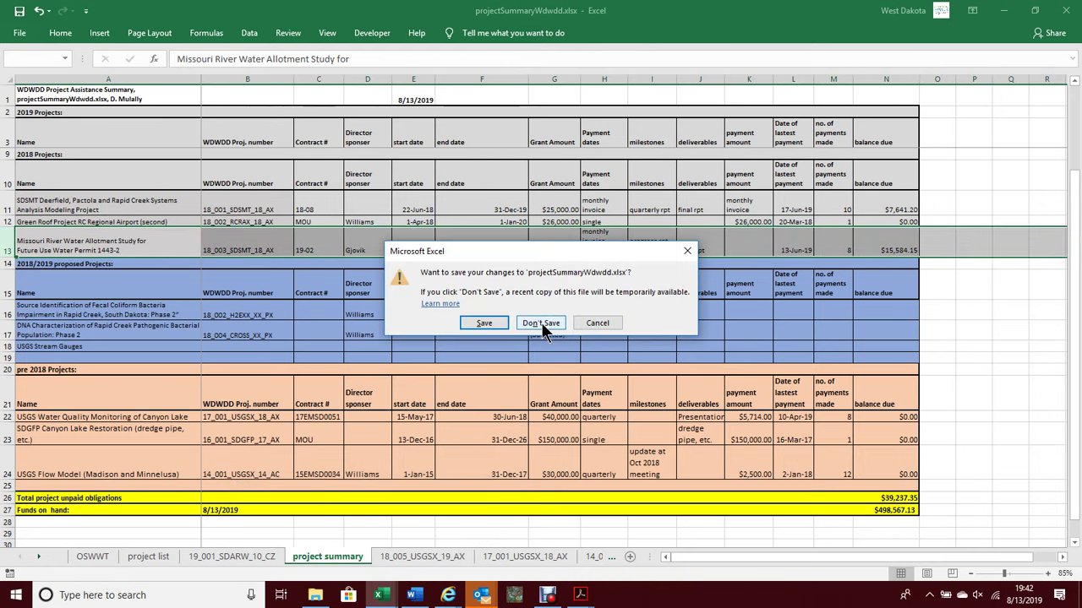
{"action": "left_click", "coordinate": [541, 325]}
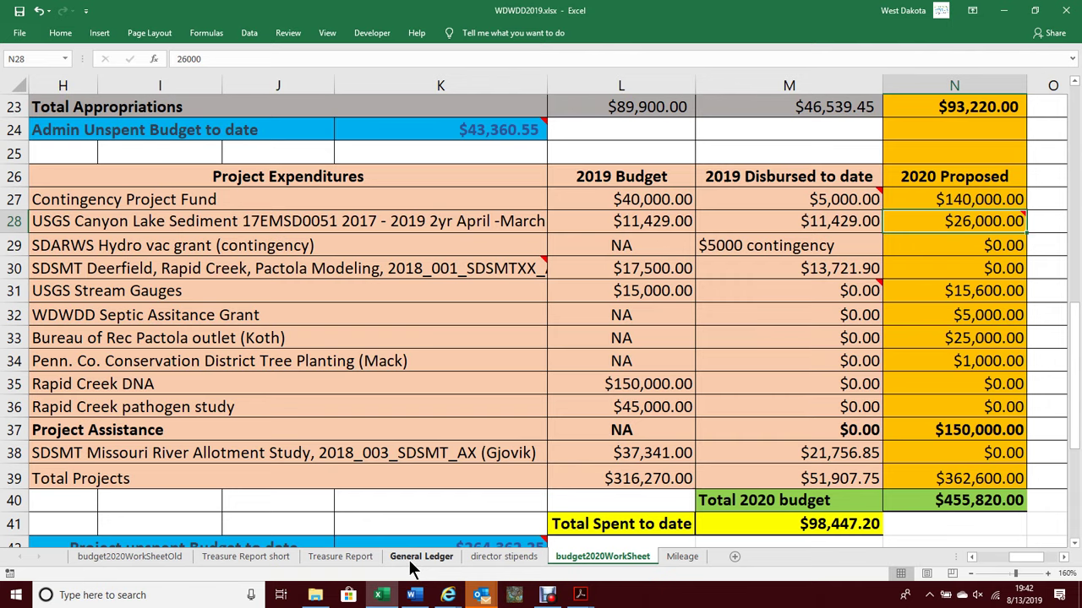
Return to the motion document in Word and insert "project fund" after "contingency" in the motion to combine
{"action": "left_click", "coordinate": [414, 595]}
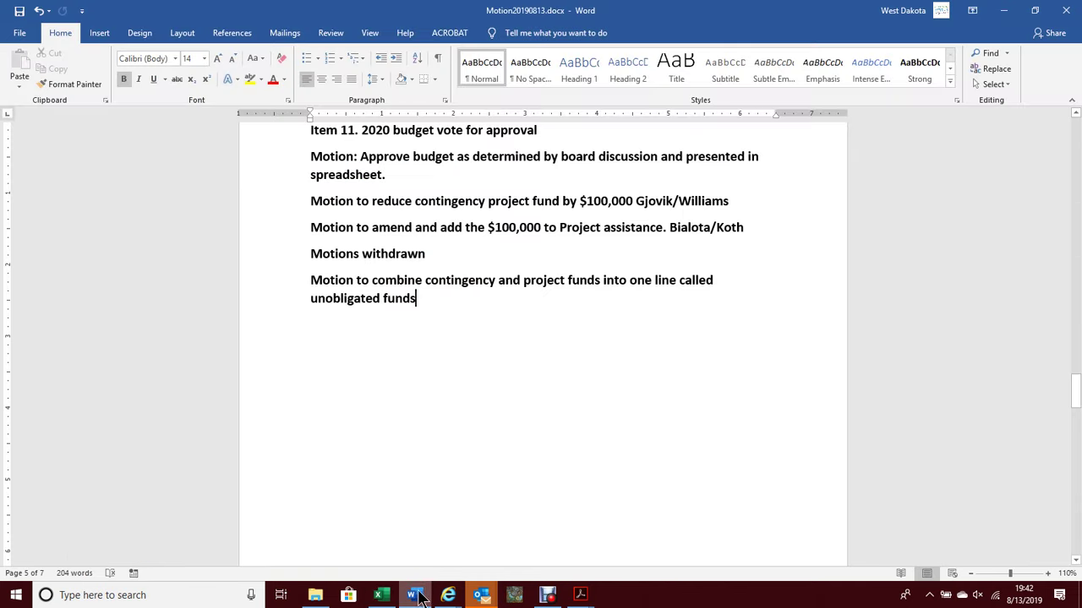
{"action": "left_click", "coordinate": [497, 282]}
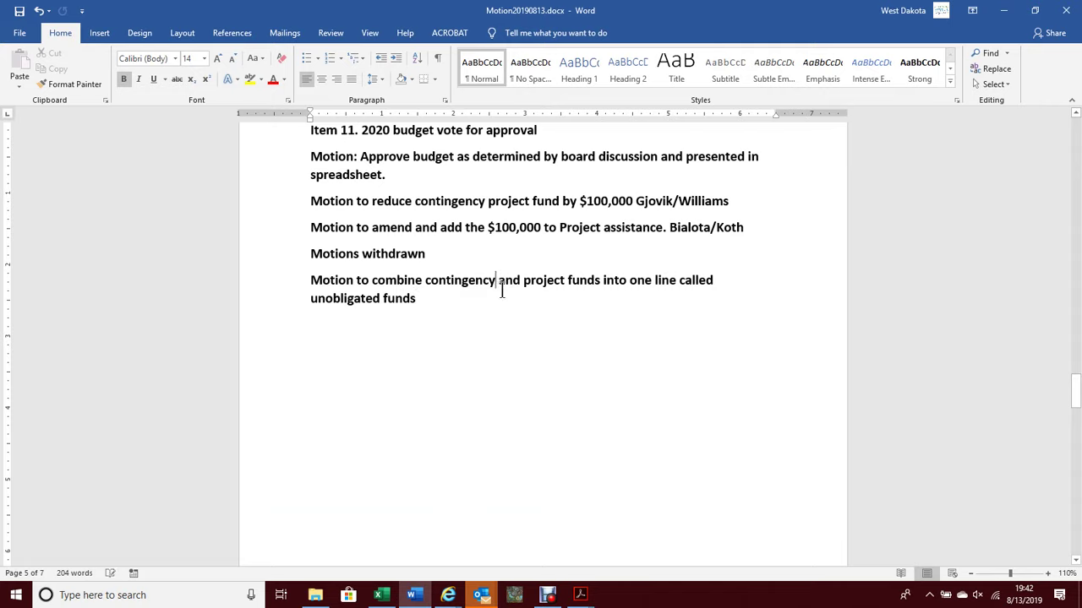
{"action": "type", "text": "project"}
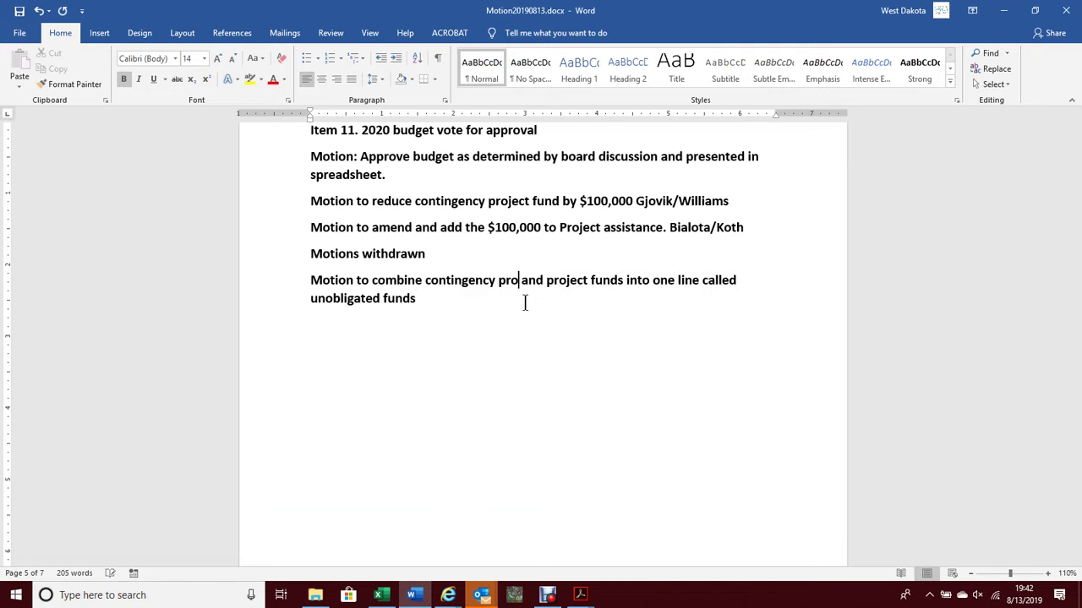
{"action": "type", "text": " fund"}
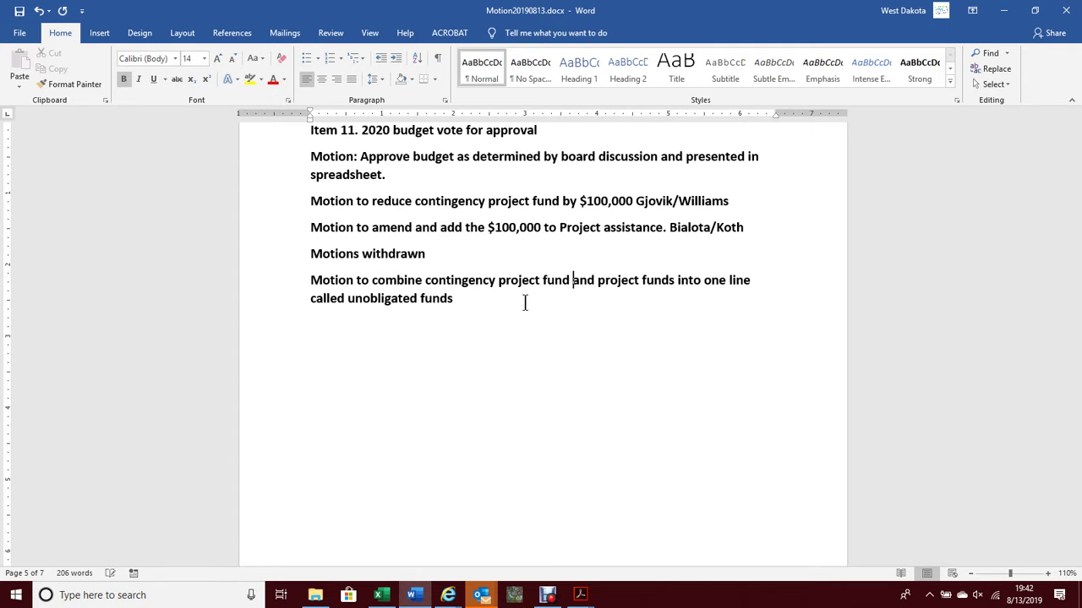
Replace "funds" after "and project" with "assistance" in the motion to combine and save the document
{"action": "key", "text": "Right"}
{"action": "key", "text": "Right"}
{"action": "key", "text": "Right"}
{"action": "key", "text": "Right"}
{"action": "key", "text": "Right"}
{"action": "key", "text": "Right"}
{"action": "key", "text": "Right"}
{"action": "key", "text": "Right"}
{"action": "key", "text": "Right"}
{"action": "key", "text": "Right"}
{"action": "key", "text": "Right"}
{"action": "key", "text": "Right"}
{"action": "key", "text": "Right"}
{"action": "key", "text": "Right"}
{"action": "key", "text": "Right"}
{"action": "key", "text": "Right"}
{"action": "key", "text": "Right"}
{"action": "key", "text": "Right"}
{"action": "key", "text": "BackSpace"}
{"action": "key", "text": "BackSpace"}
{"action": "key", "text": "BackSpace"}
{"action": "key", "text": "BackSpace"}
{"action": "key", "text": "BackSpace"}
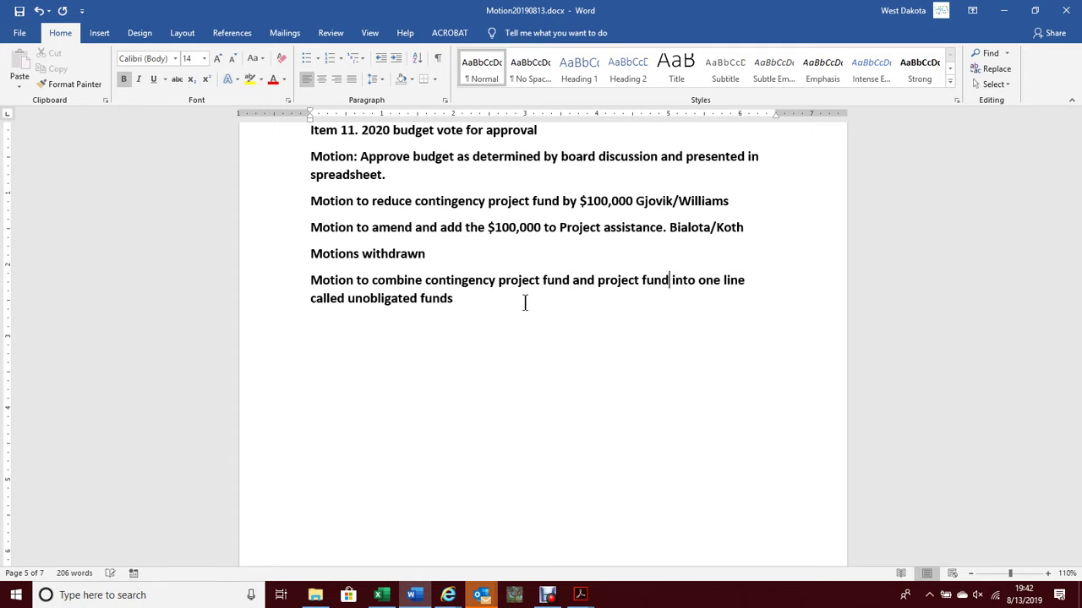
{"action": "type", "text": "assistance"}
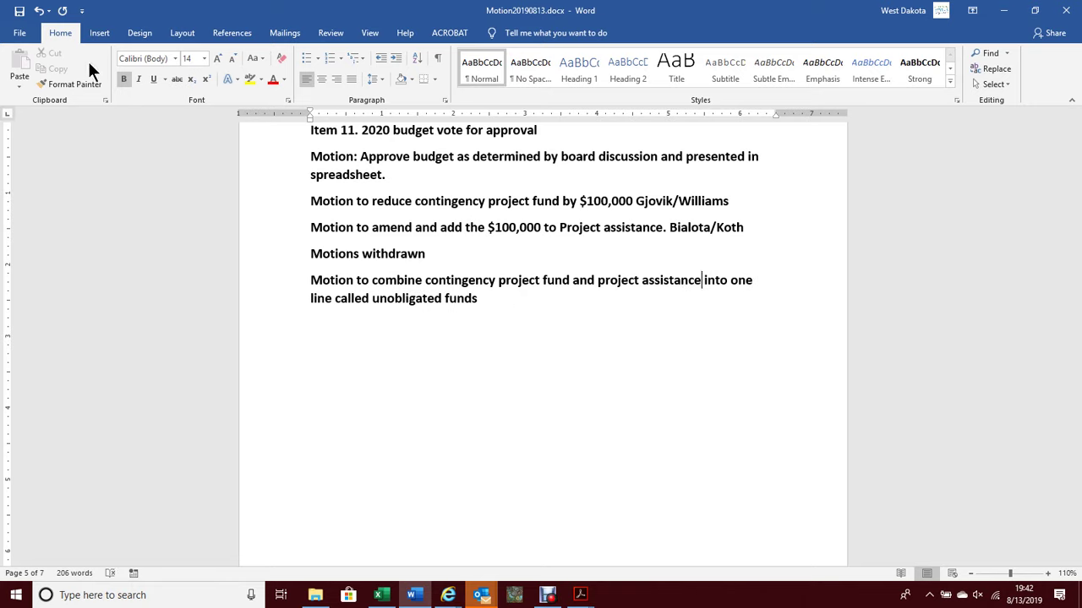
{"action": "left_click", "coordinate": [19, 10]}
Switch to the WDWDD2019 workbook in Excel and delete the comment on the 2020 proposed amount for USGS Canyon Lake Sediment
{"action": "left_click", "coordinate": [381, 595]}
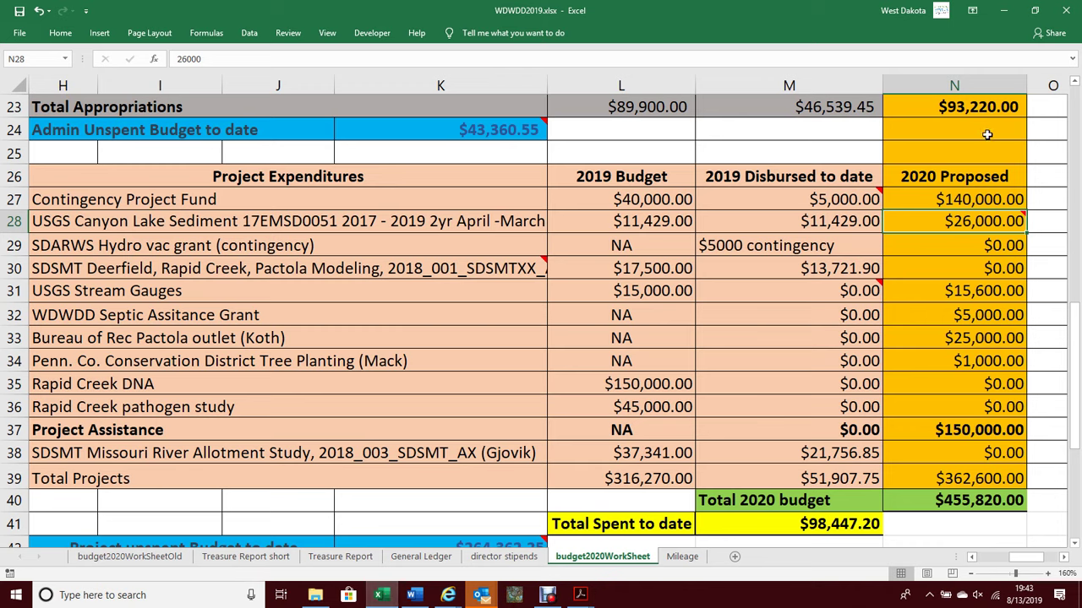
{"action": "left_click", "coordinate": [958, 176]}
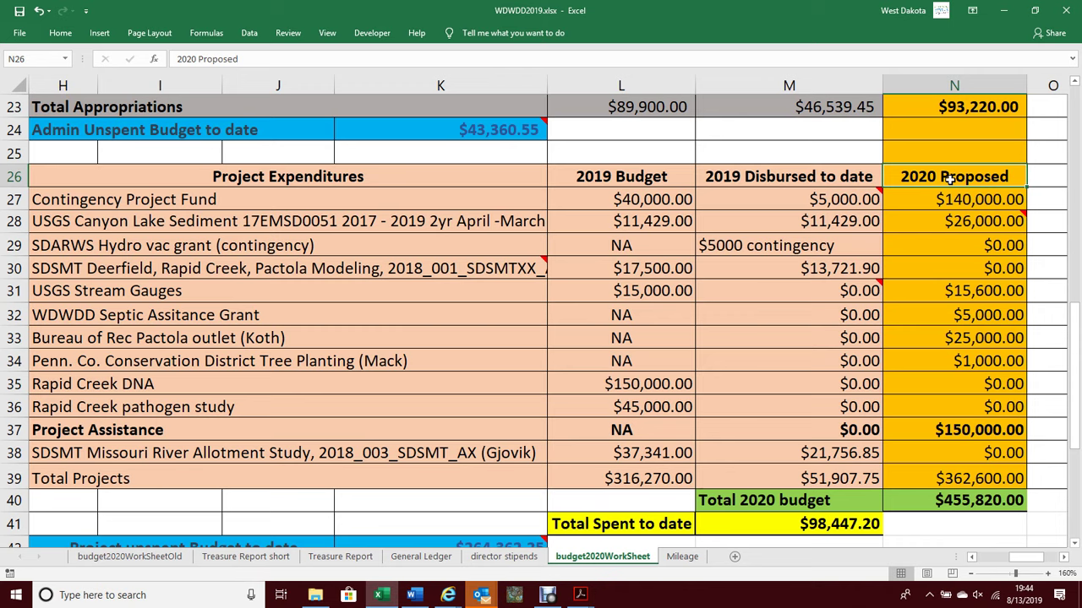
{"action": "mouse_move", "coordinate": [1025, 215]}
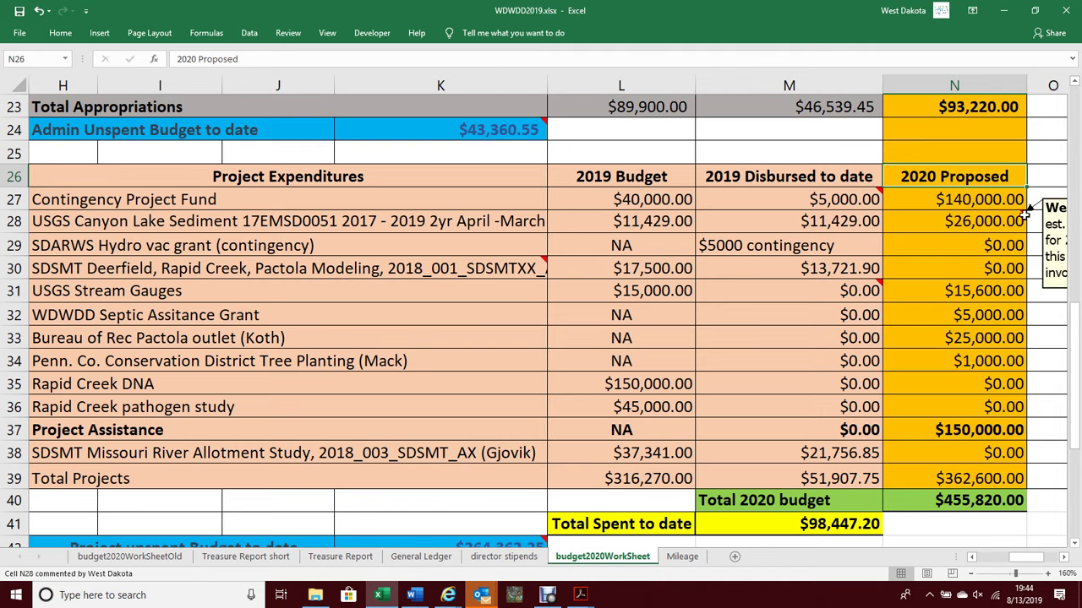
{"action": "left_click", "coordinate": [1063, 557]}
{"action": "left_click", "coordinate": [1063, 557]}
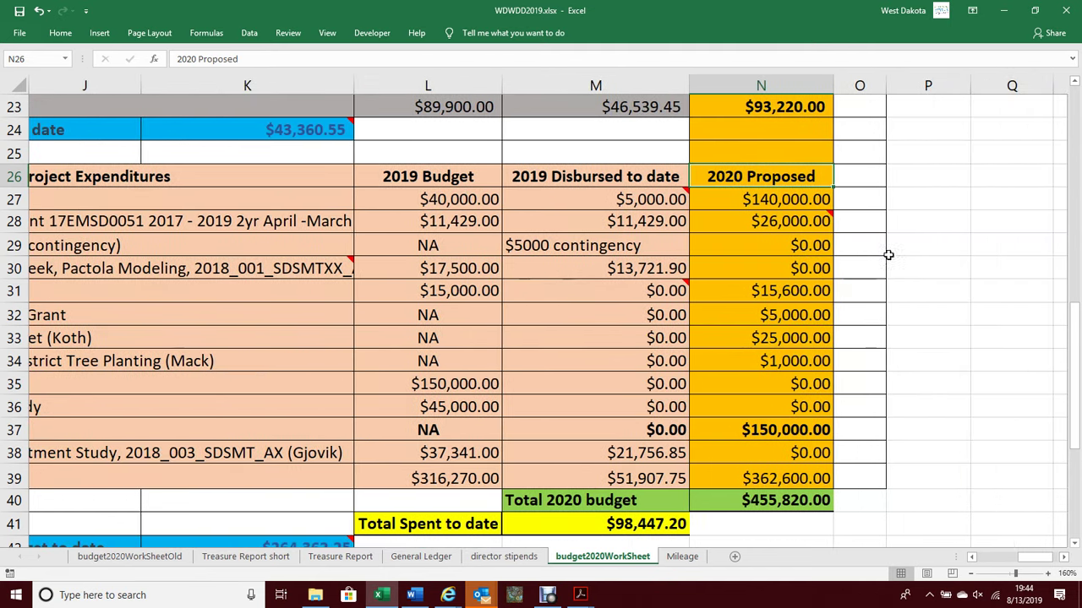
{"action": "mouse_move", "coordinate": [831, 215]}
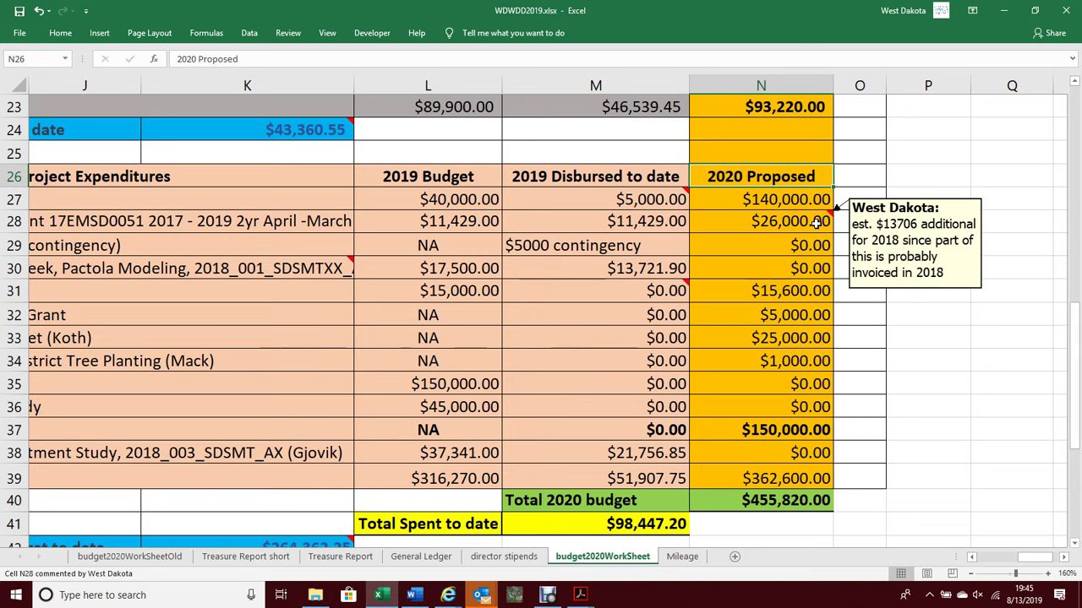
{"action": "left_click", "coordinate": [819, 221]}
{"action": "right_click", "coordinate": [820, 221]}
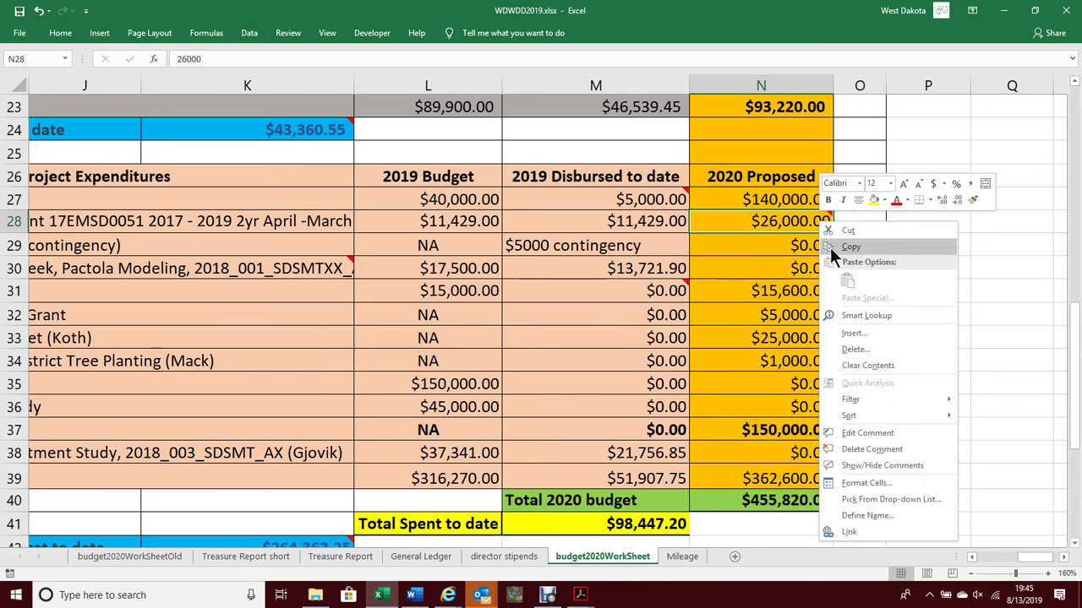
{"action": "left_click", "coordinate": [876, 450]}
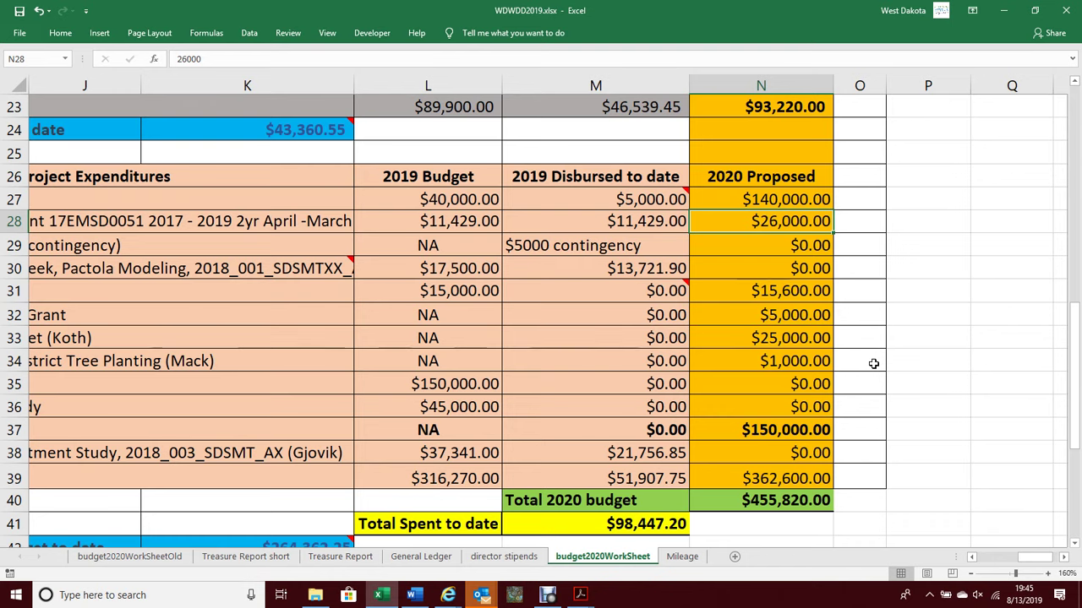
Review the 2020 proposed amounts for project expenditures, administration and board of directors on the budget2020WorkSheet sheet
{"action": "left_click", "coordinate": [972, 558]}
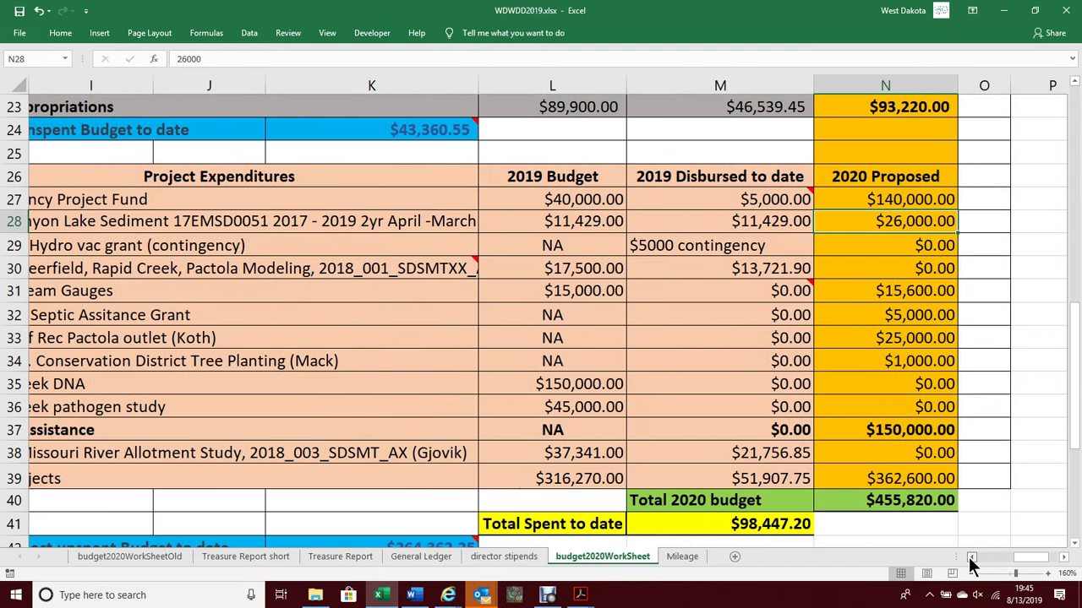
{"action": "left_click", "coordinate": [970, 558]}
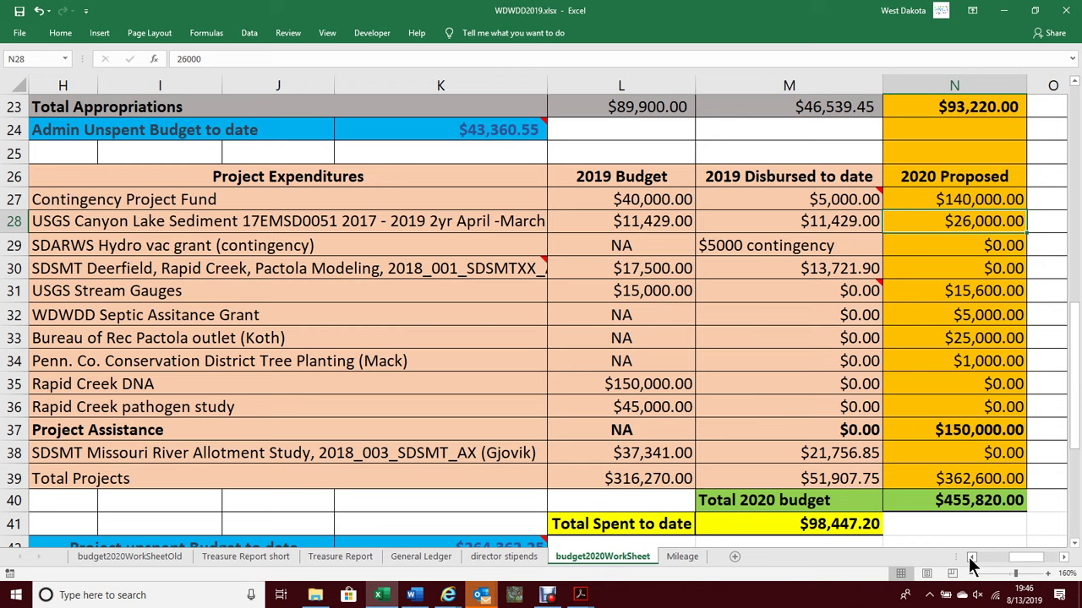
{"action": "scroll", "coordinate": [967, 562], "scroll_direction": "up", "scroll_amount": 4}
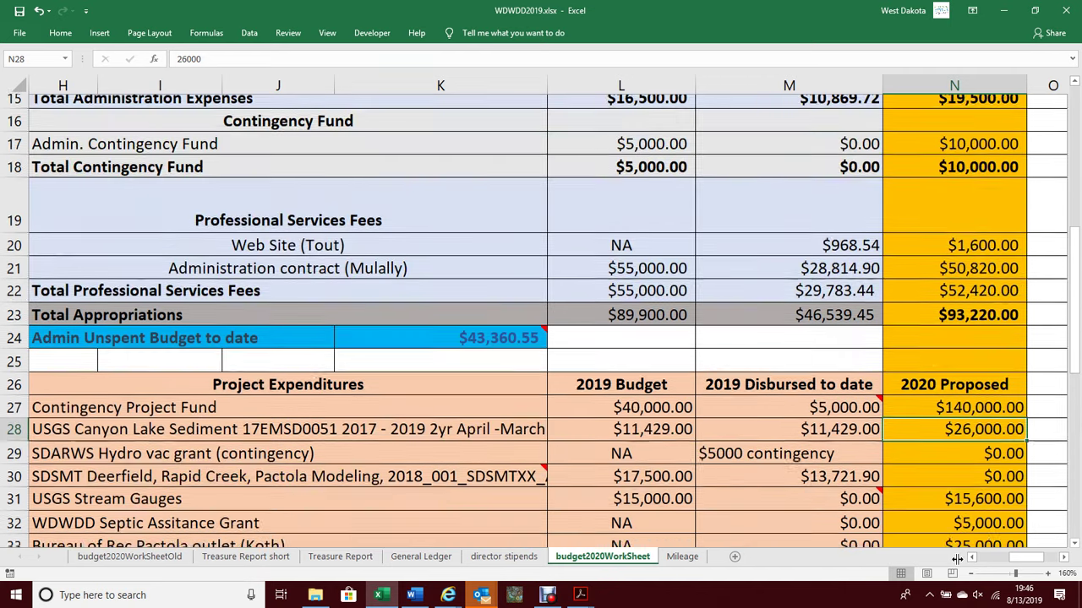
{"action": "scroll", "coordinate": [956, 560], "scroll_direction": "up", "scroll_amount": 1}
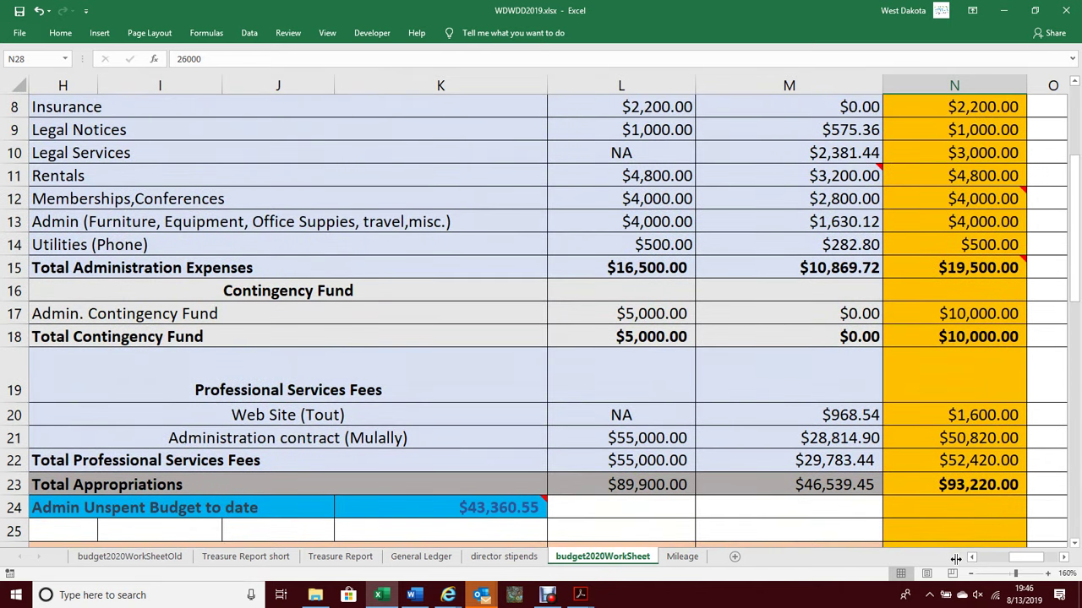
{"action": "scroll", "coordinate": [955, 559], "scroll_direction": "down", "scroll_amount": 3}
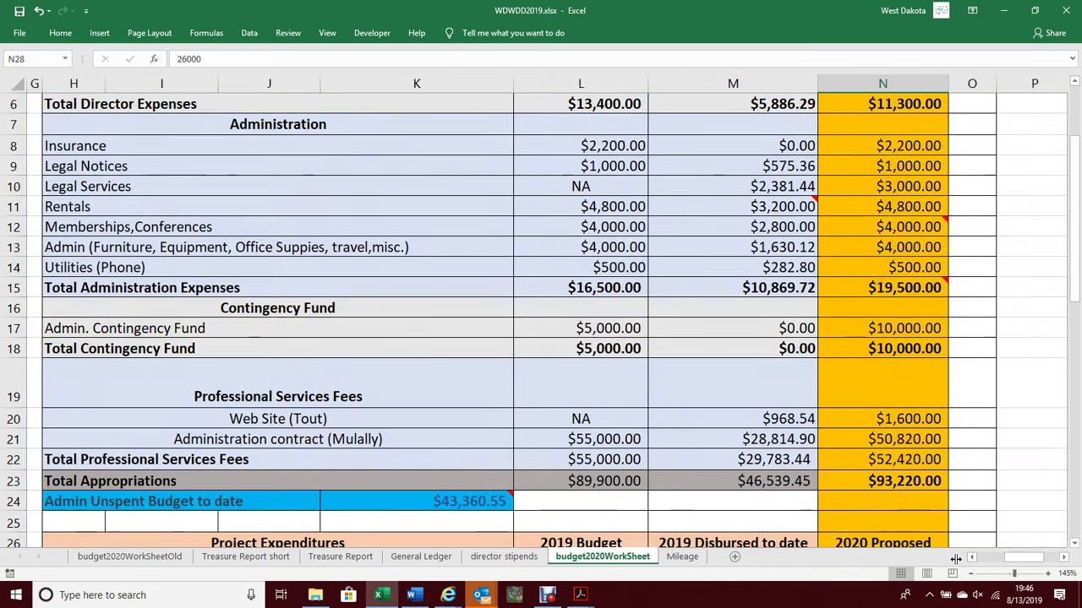
{"action": "scroll", "coordinate": [956, 559], "scroll_direction": "down", "scroll_amount": 1}
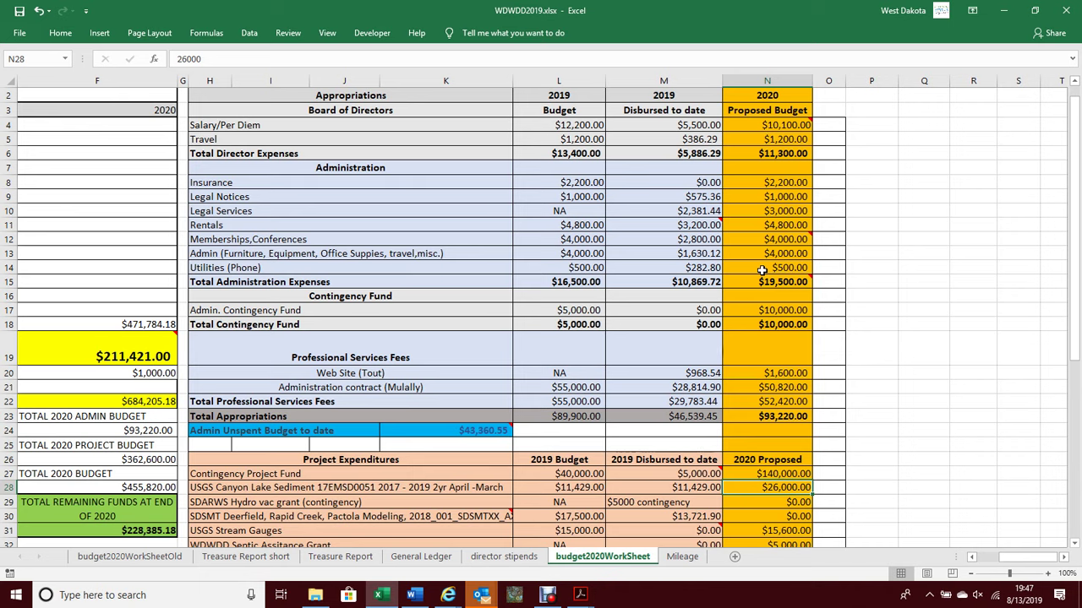
{"action": "scroll", "coordinate": [762, 270], "scroll_direction": "up", "scroll_amount": 1}
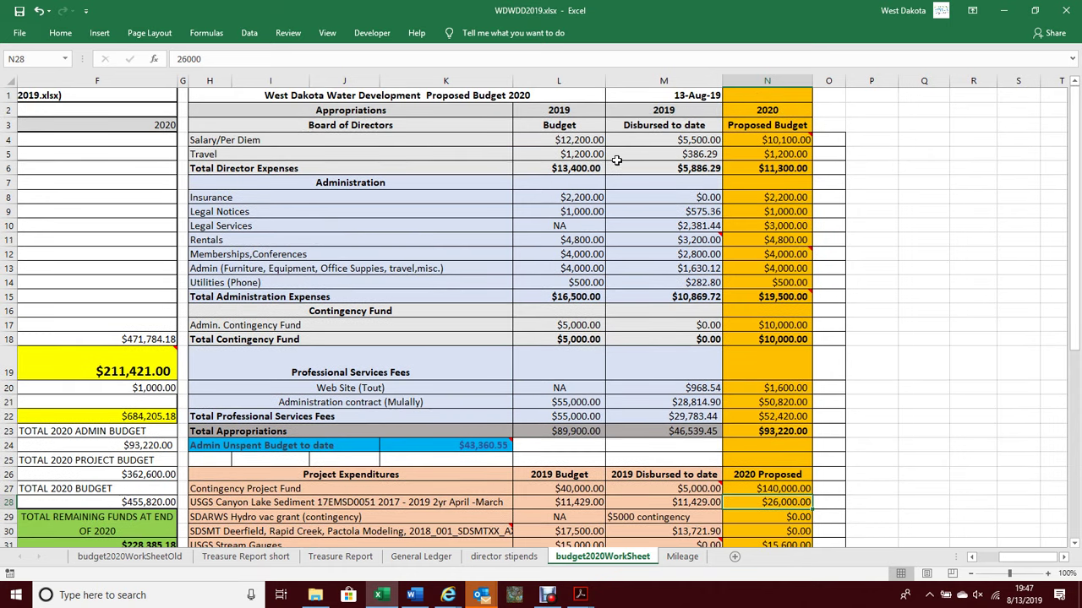
{"action": "scroll", "coordinate": [563, 228], "scroll_direction": "up", "scroll_amount": 1}
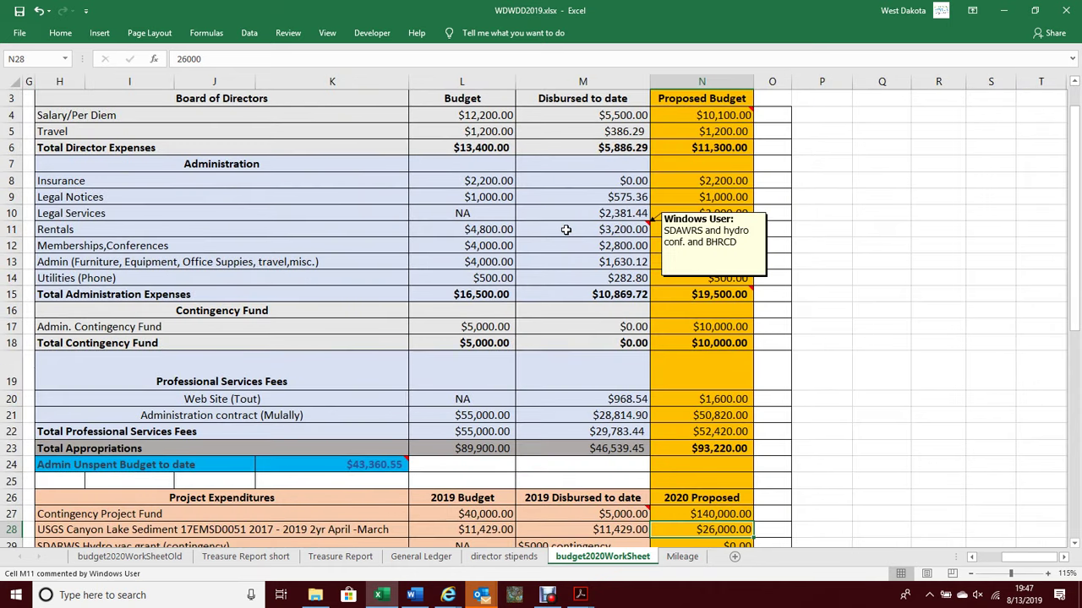
{"action": "left_click", "coordinate": [973, 559]}
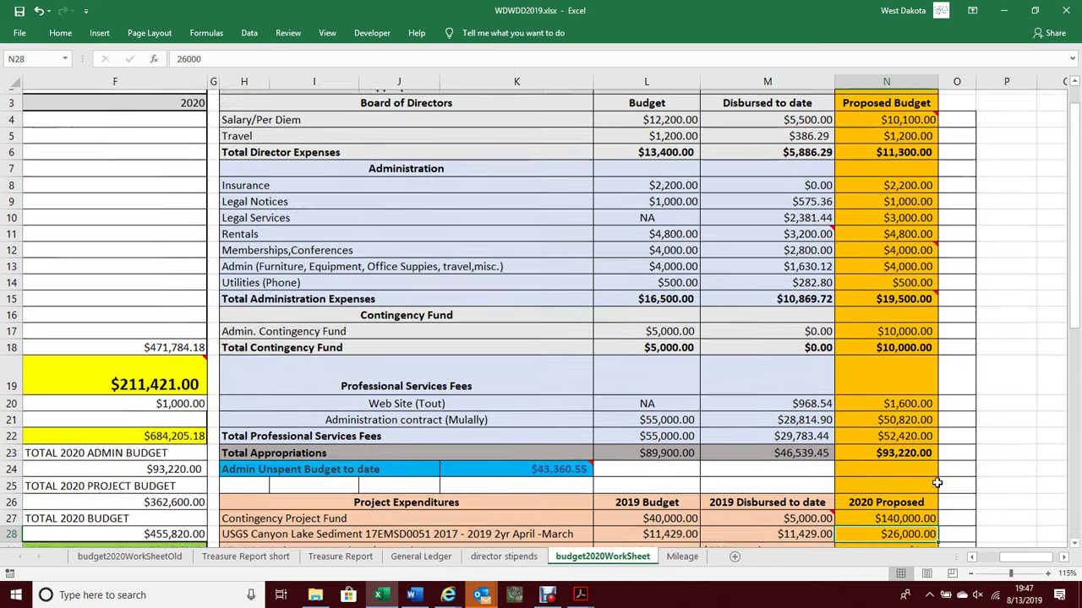
{"action": "scroll", "coordinate": [936, 482], "scroll_direction": "up", "scroll_amount": 1}
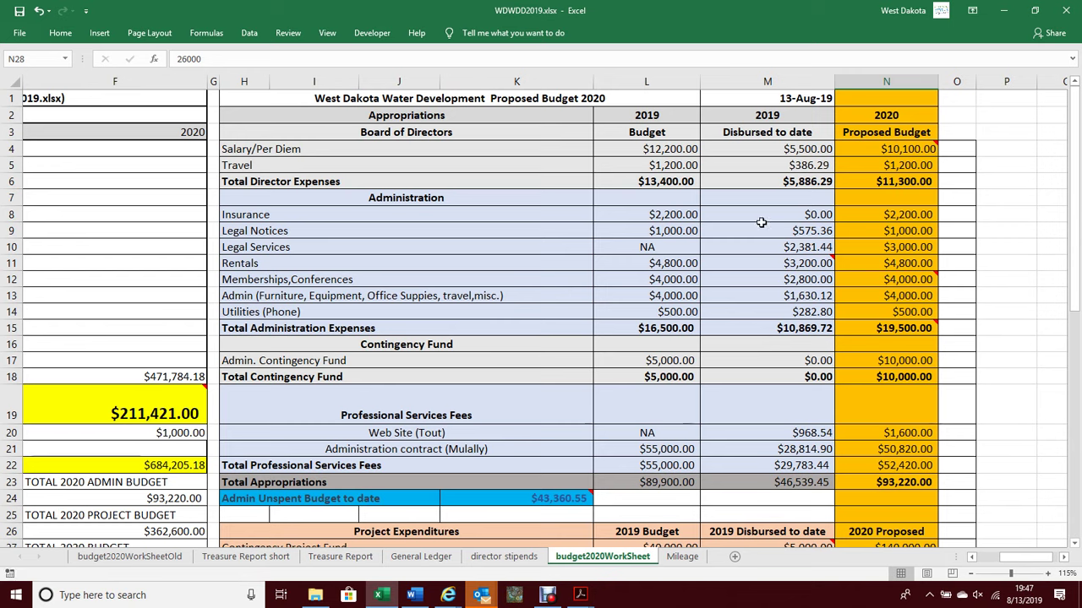
{"action": "mouse_move", "coordinate": [868, 274]}
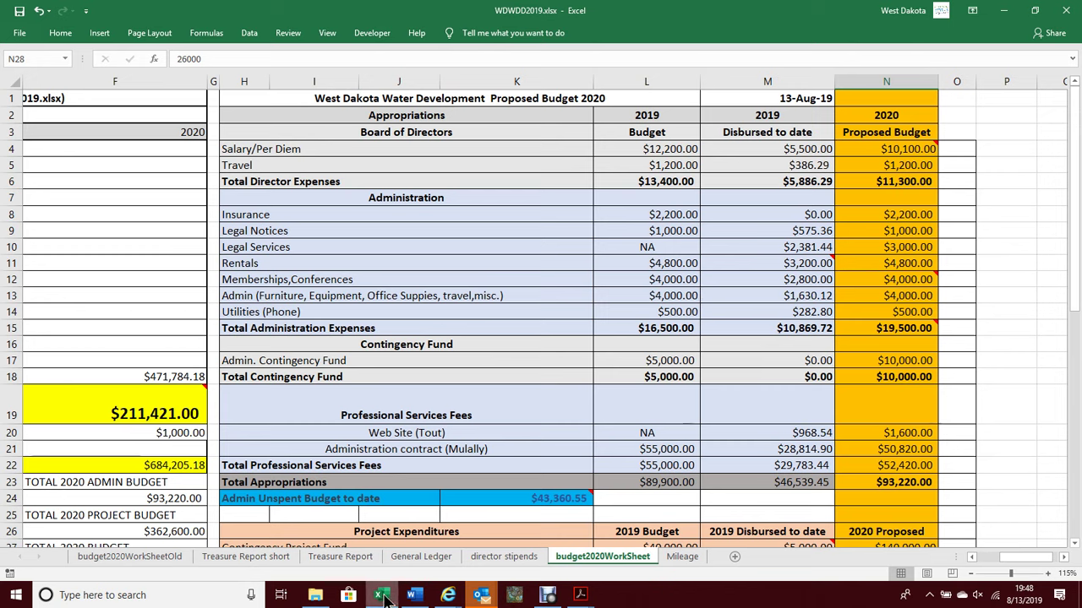
Open the projectSummaryWdwdd workbook and examine the grant amounts and balances due on the project summary sheet
{"action": "mouse_move", "coordinate": [447, 595]}
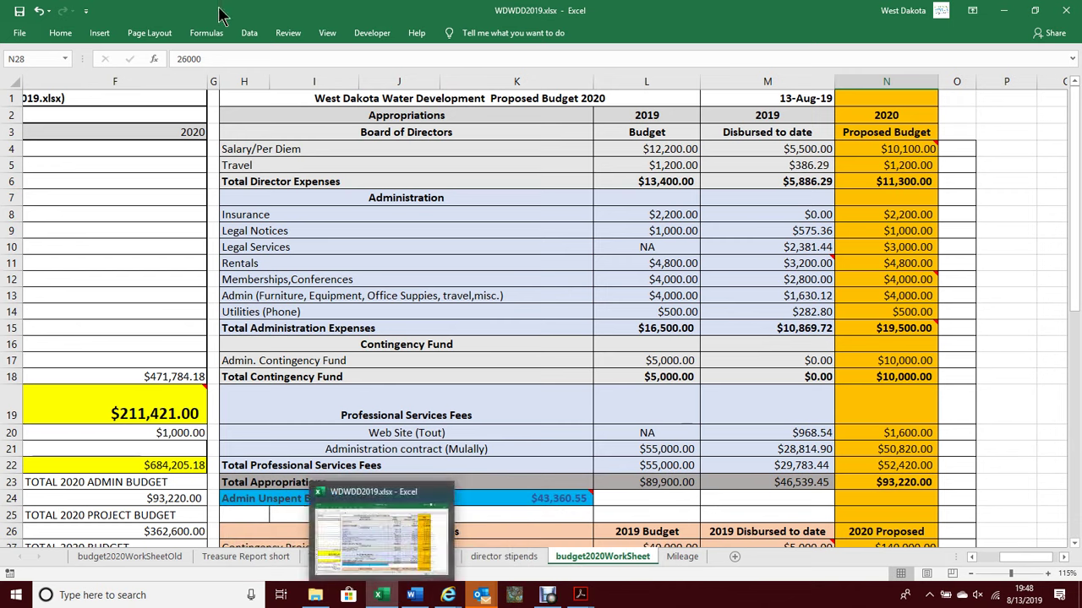
{"action": "left_click", "coordinate": [20, 33]}
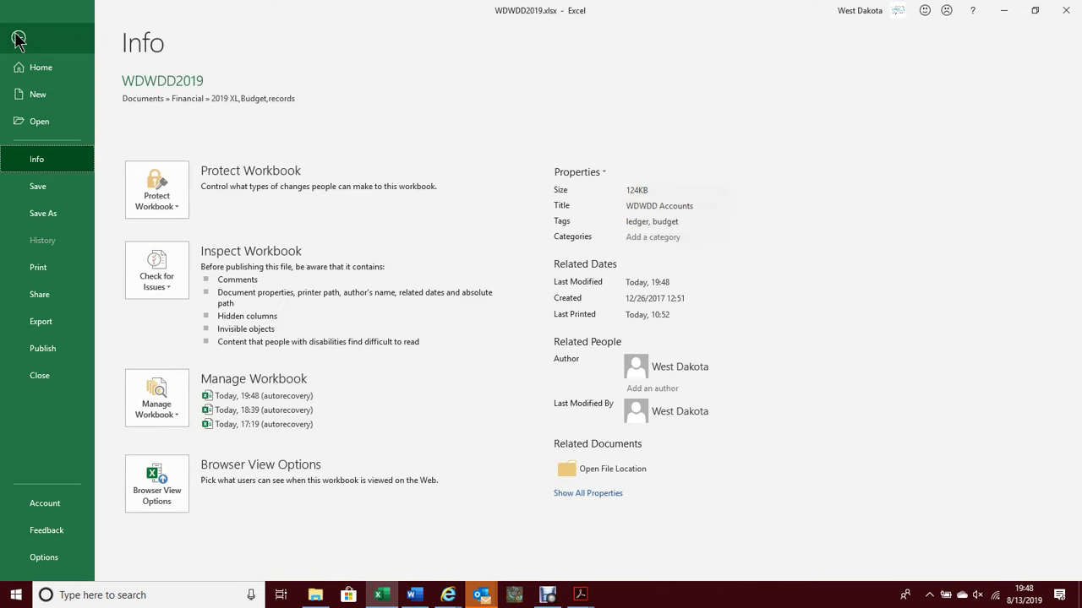
{"action": "left_click", "coordinate": [42, 122]}
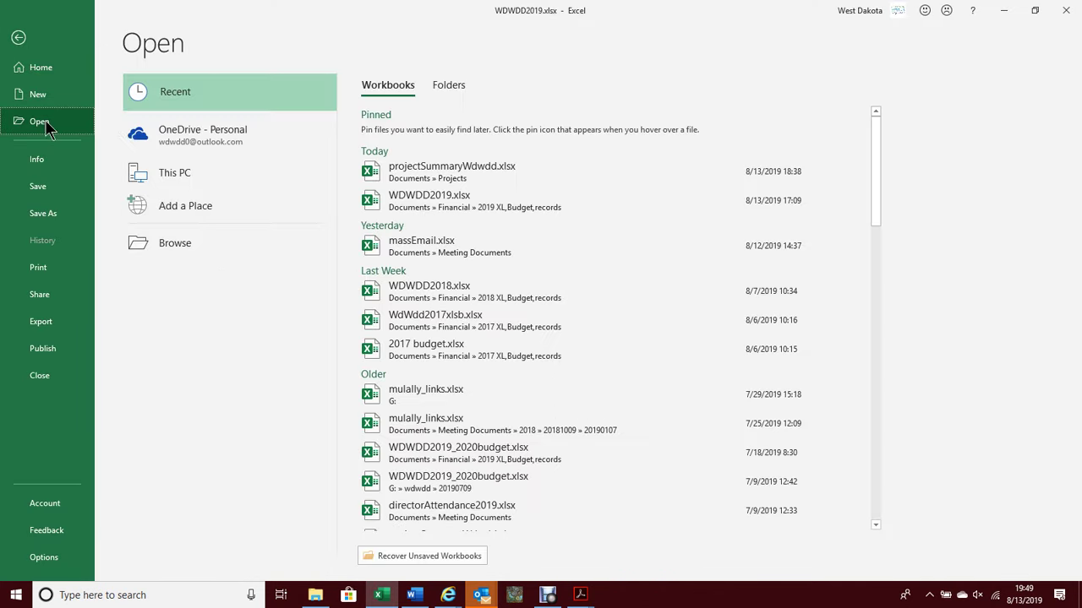
{"action": "left_click", "coordinate": [411, 170]}
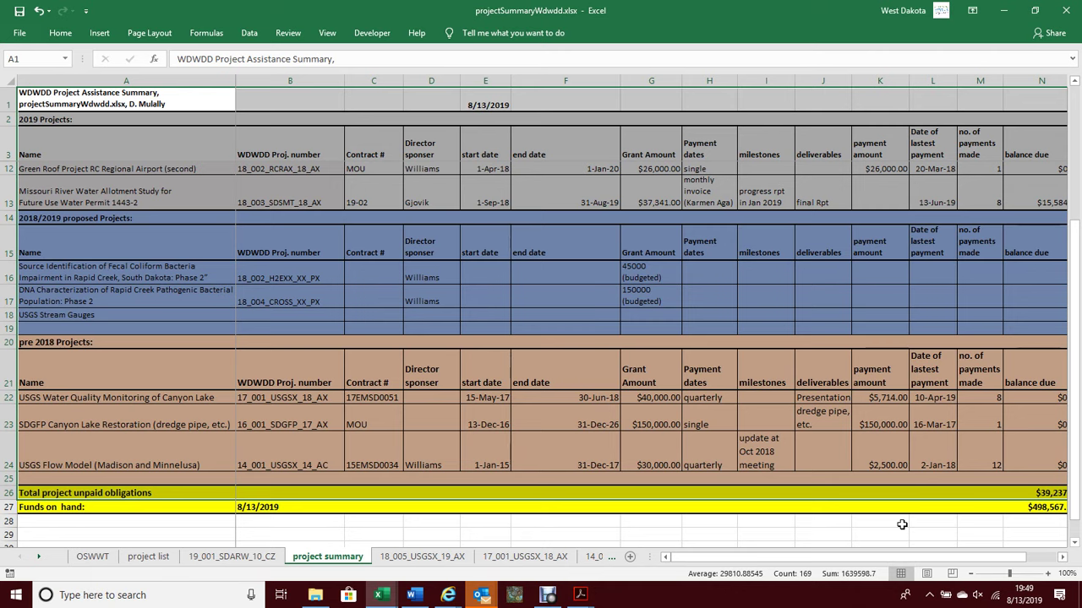
{"action": "left_click_drag", "start_coordinate": [969, 553], "coordinate": [995, 556]}
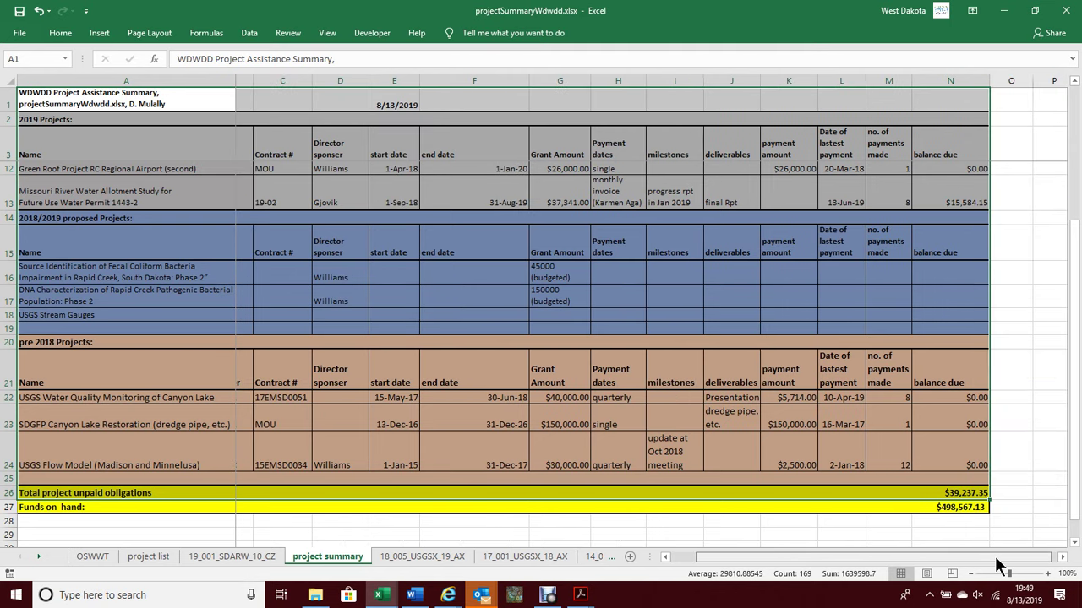
{"action": "scroll", "coordinate": [870, 454], "scroll_direction": "up", "scroll_amount": 1}
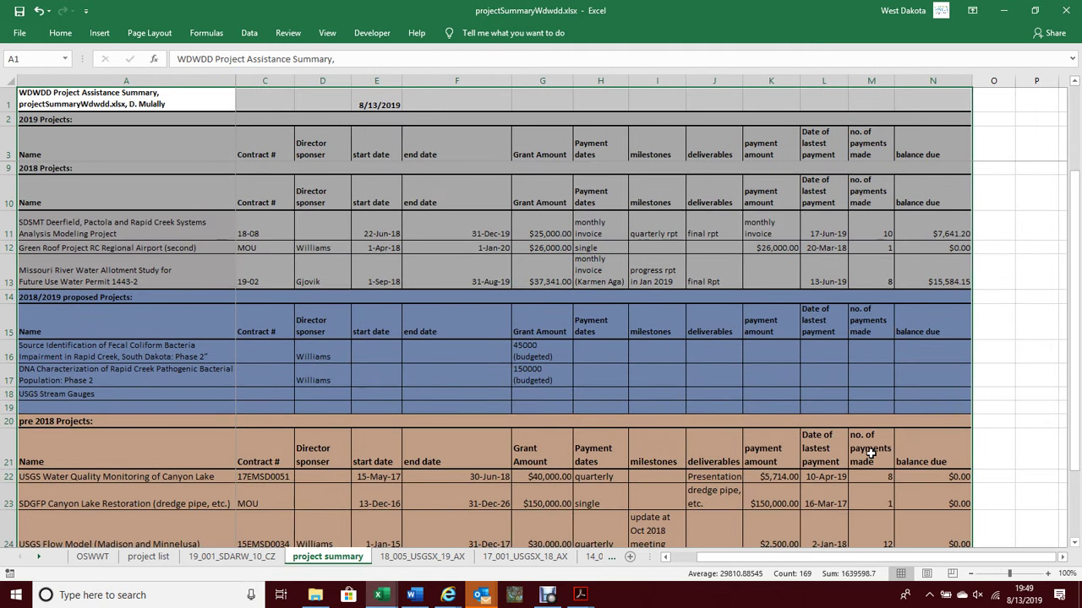
{"action": "scroll", "coordinate": [870, 453], "scroll_direction": "up", "scroll_amount": 2}
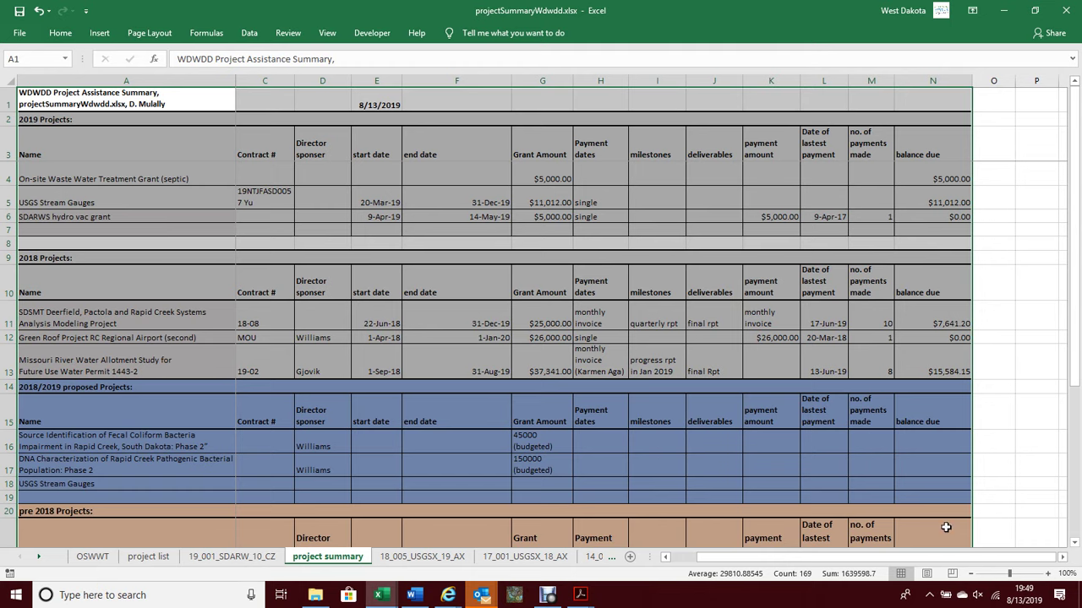
{"action": "key", "text": "ctrl+z"}
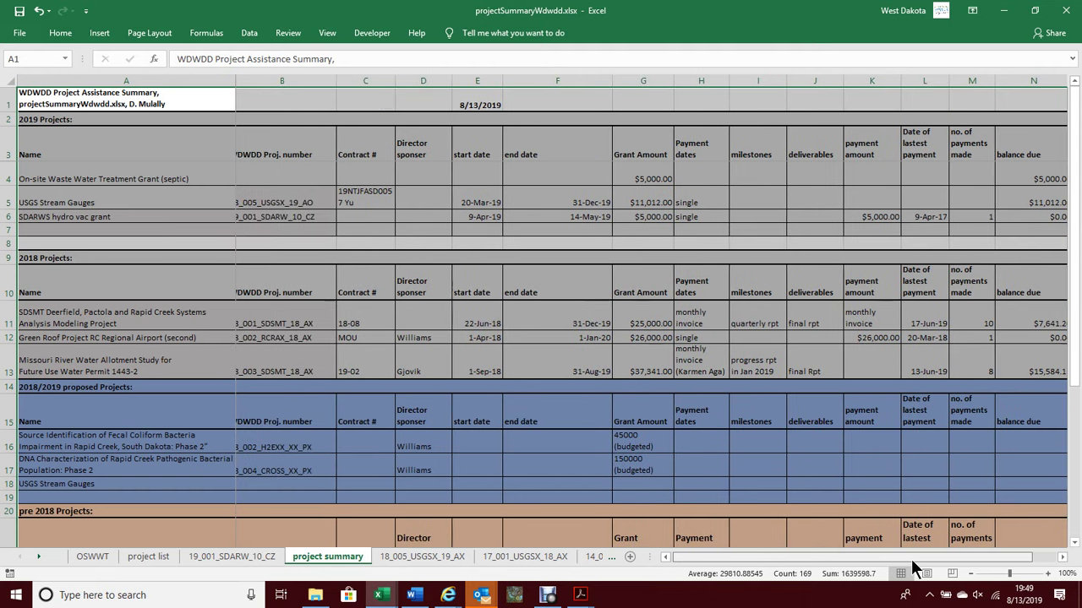
{"action": "key", "text": "ctrl+z"}
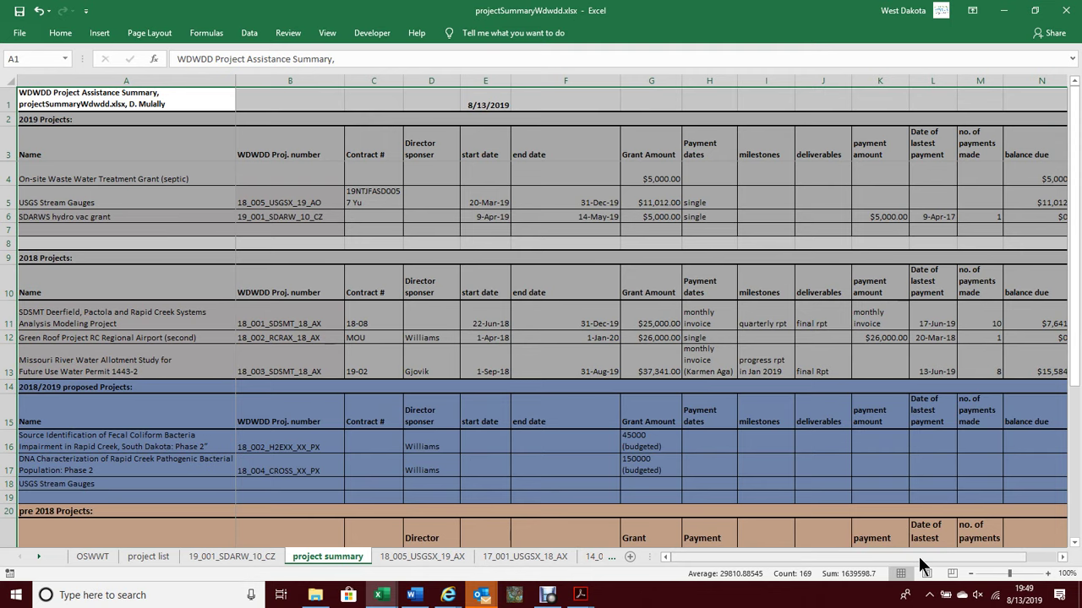
{"action": "key", "text": "ctrl+z"}
{"action": "key", "text": "ctrl+y"}
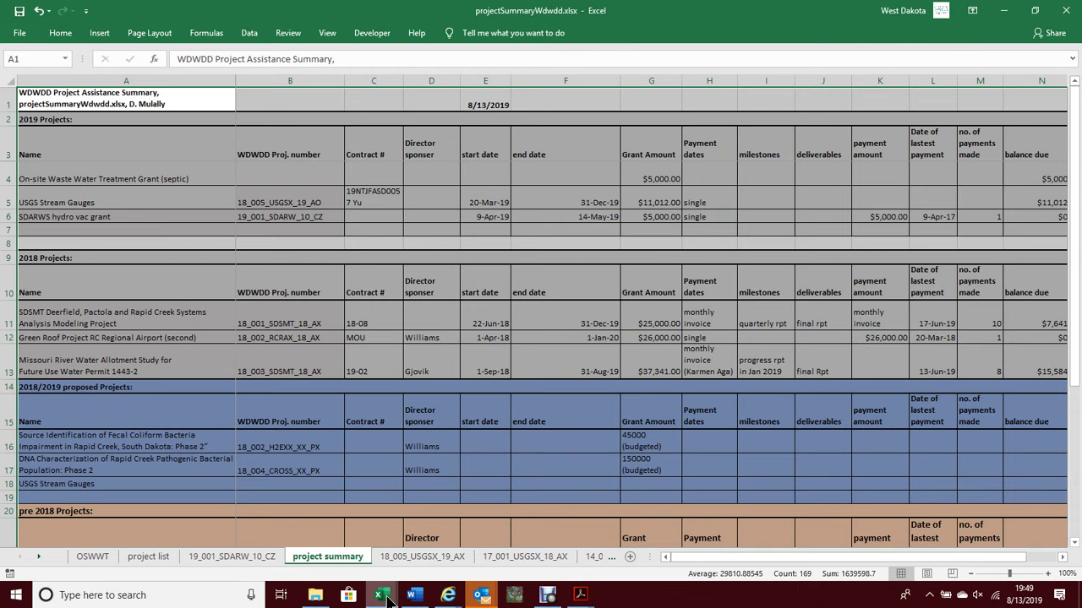
Switch back to the WDWDD2019 workbook and examine the project expenditures and the total remaining funds at end of 2020
{"action": "mouse_move", "coordinate": [387, 598]}
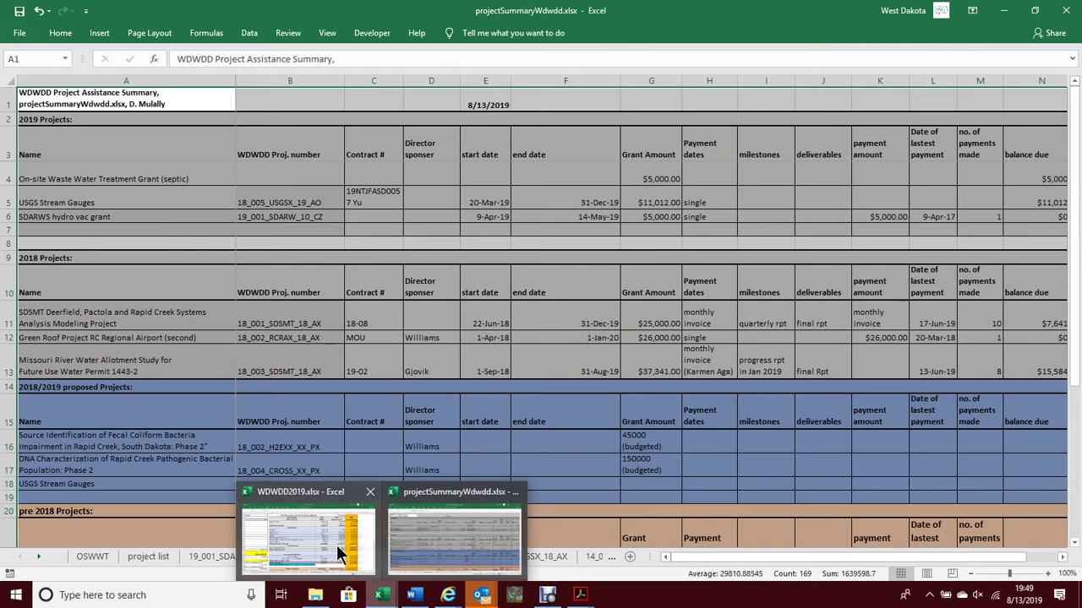
{"action": "left_click", "coordinate": [337, 545]}
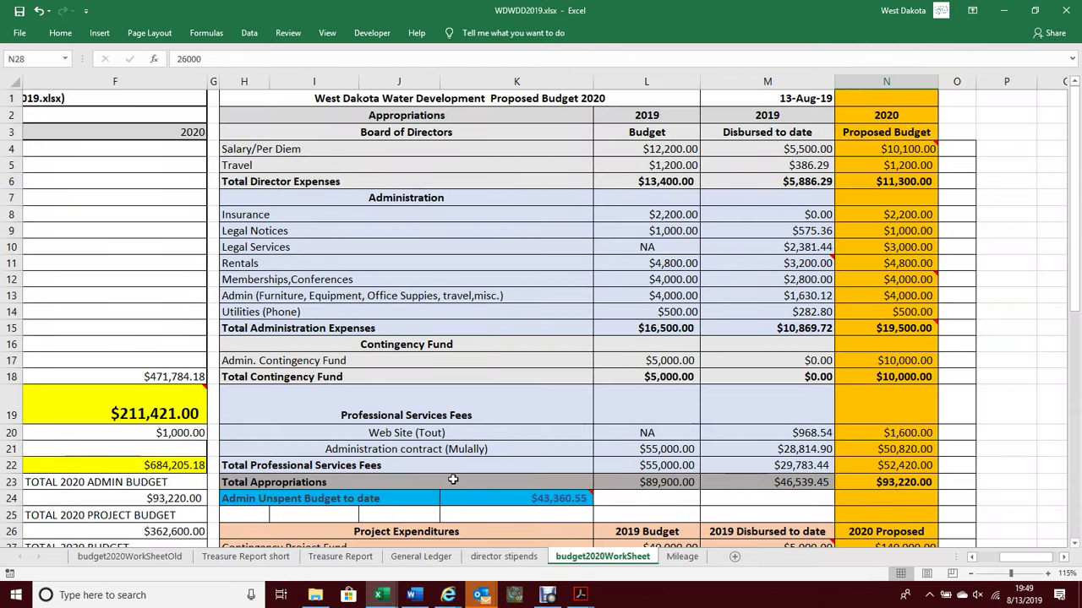
{"action": "scroll", "coordinate": [453, 480], "scroll_direction": "down", "scroll_amount": 5}
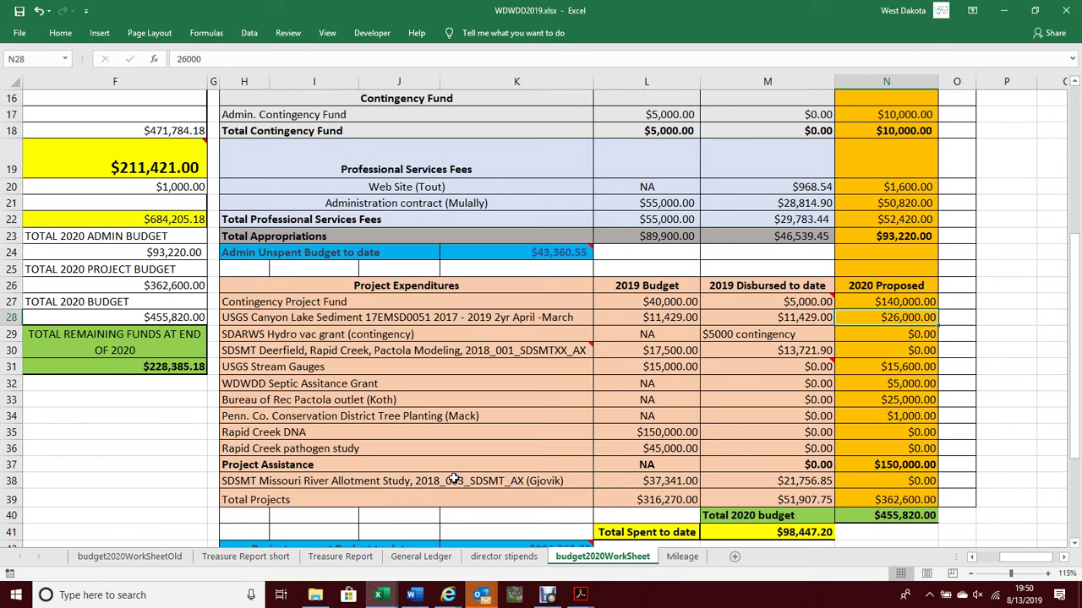
{"action": "left_click", "coordinate": [971, 557]}
{"action": "left_click", "coordinate": [971, 561]}
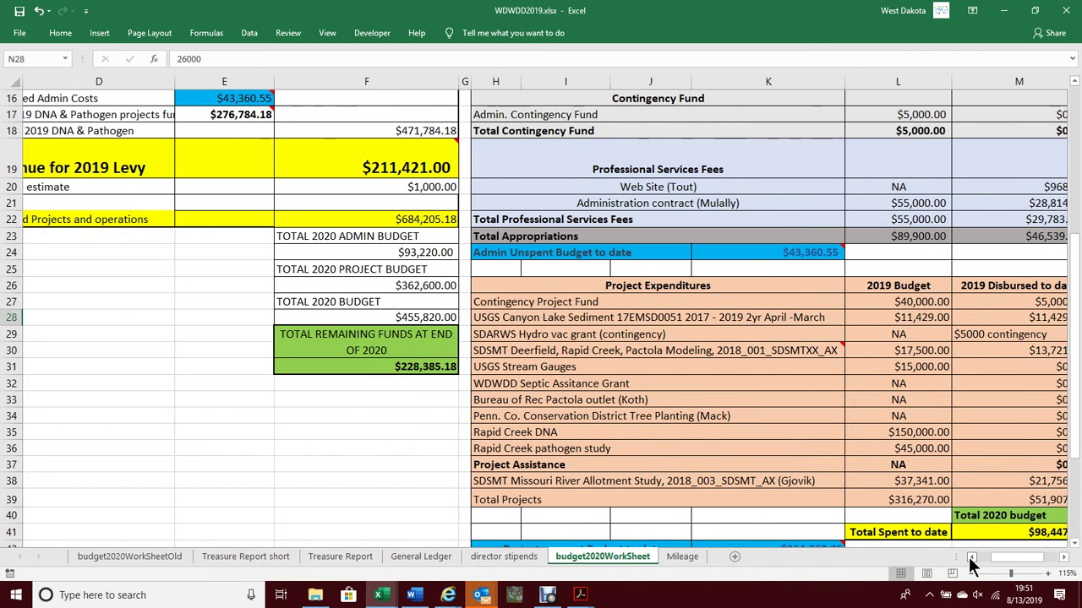
{"action": "left_click", "coordinate": [451, 367]}
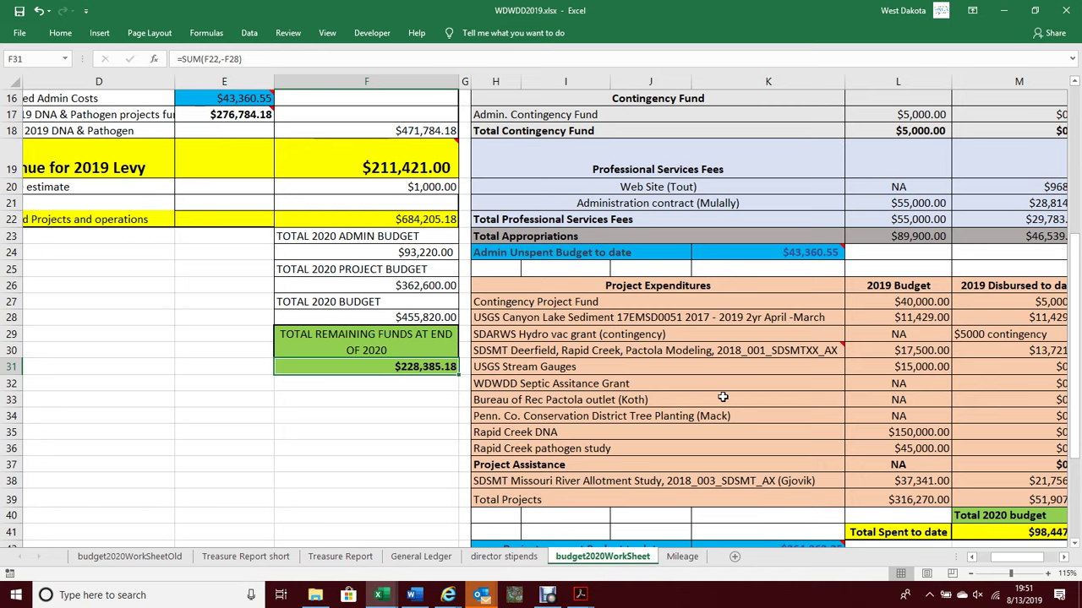
{"action": "left_click", "coordinate": [1064, 559]}
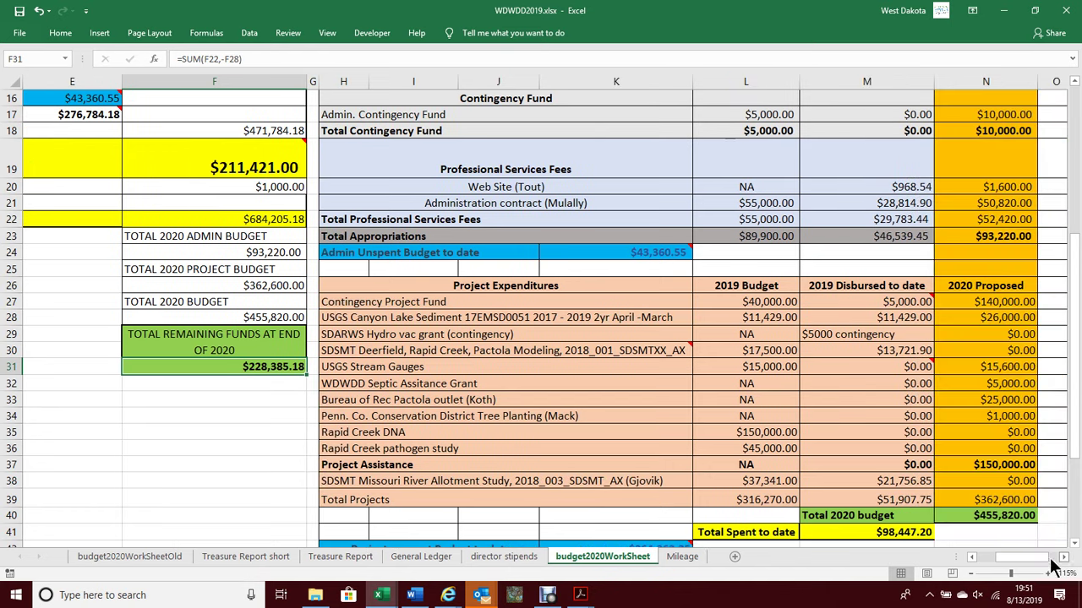
Switch to the motion document in Word and review the Item 11 motions on the 2020 budget
{"action": "left_click", "coordinate": [425, 598]}
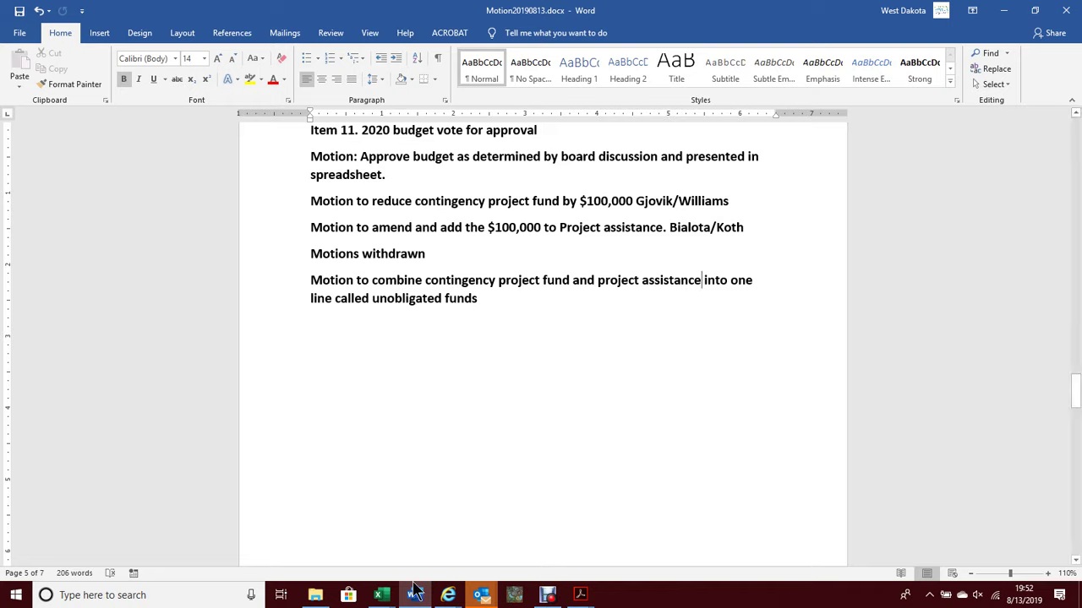
{"action": "mouse_move", "coordinate": [386, 597]}
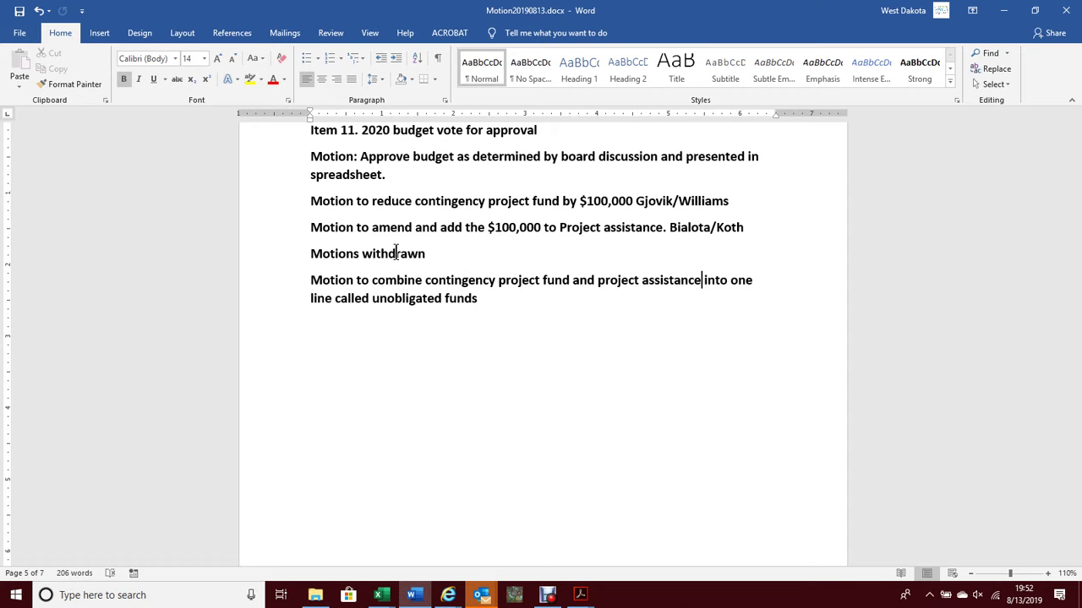
{"action": "scroll", "coordinate": [395, 253], "scroll_direction": "up", "scroll_amount": 2}
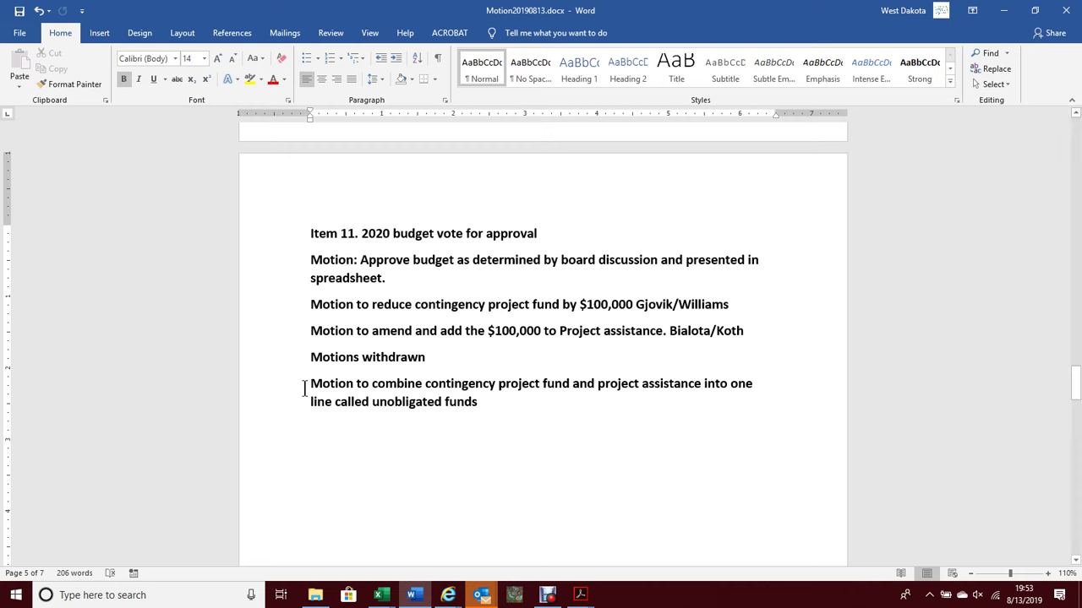
Close the projectSummaryWdwdd workbook without saving its changes and return to the WDWDD2019 budget worksheet in Excel
{"action": "left_click", "coordinate": [382, 596]}
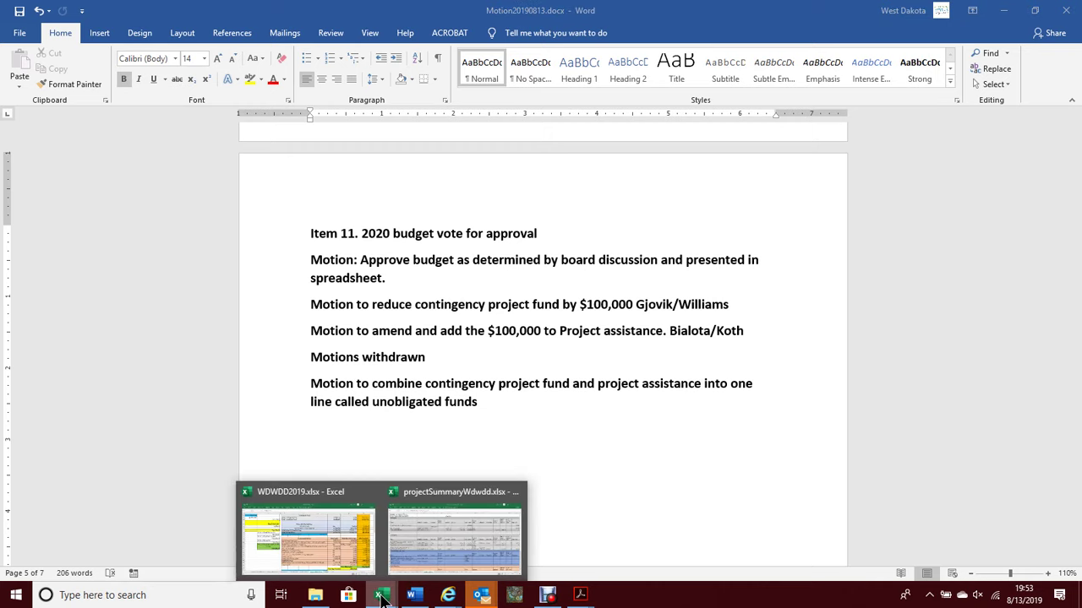
{"action": "mouse_move", "coordinate": [519, 494]}
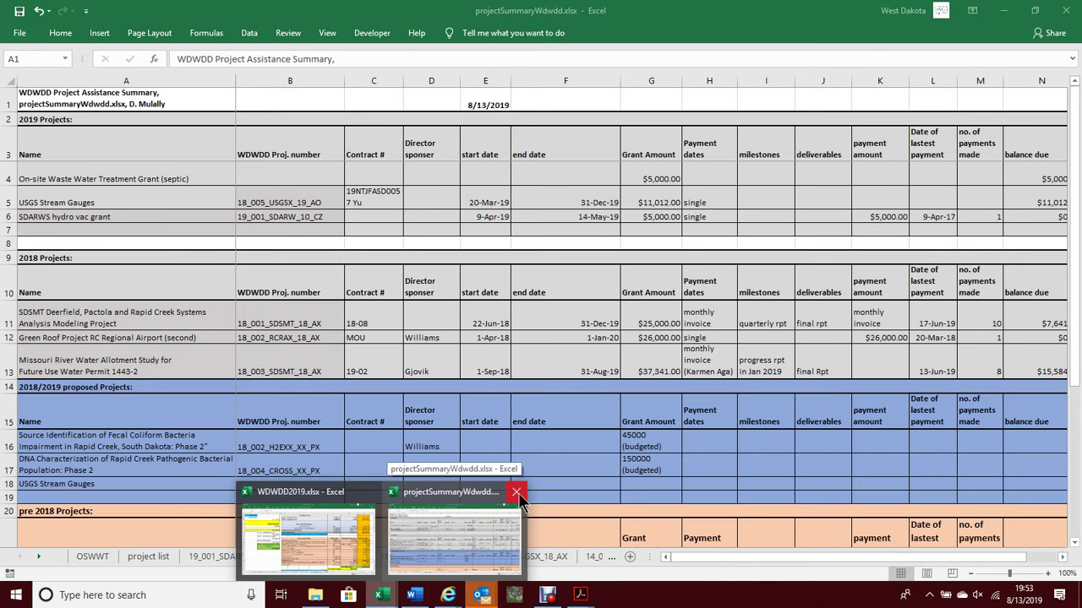
{"action": "left_click", "coordinate": [516, 493]}
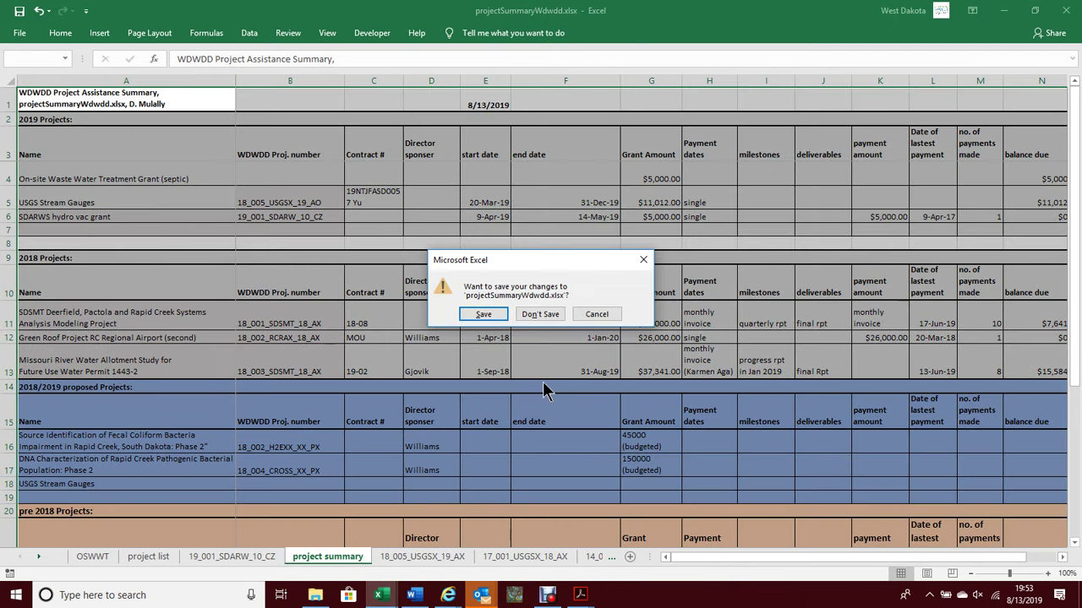
{"action": "left_click", "coordinate": [541, 315]}
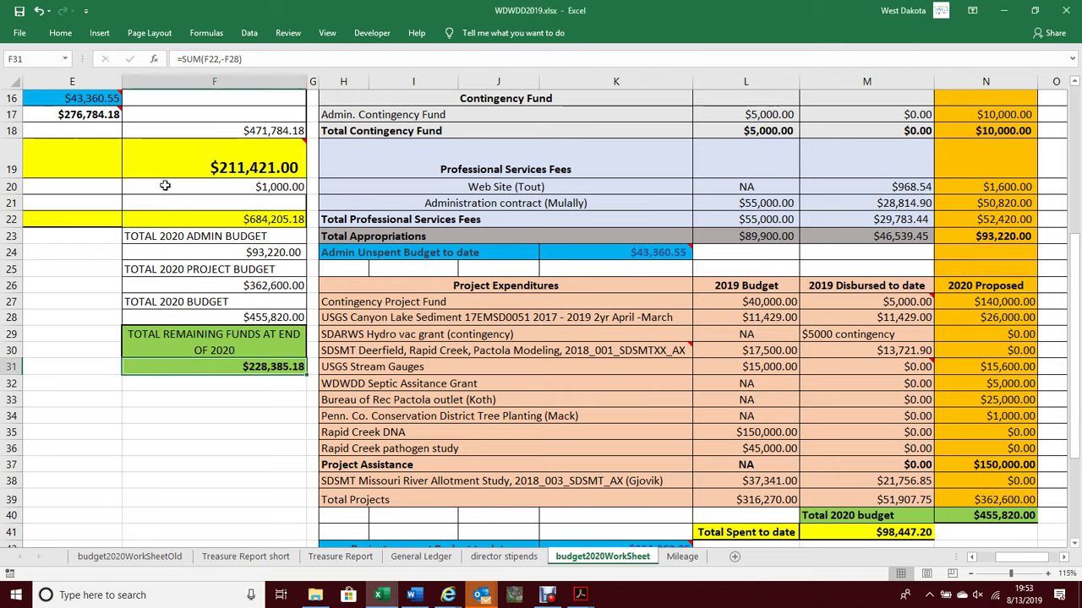
{"action": "mouse_move", "coordinate": [155, 160]}
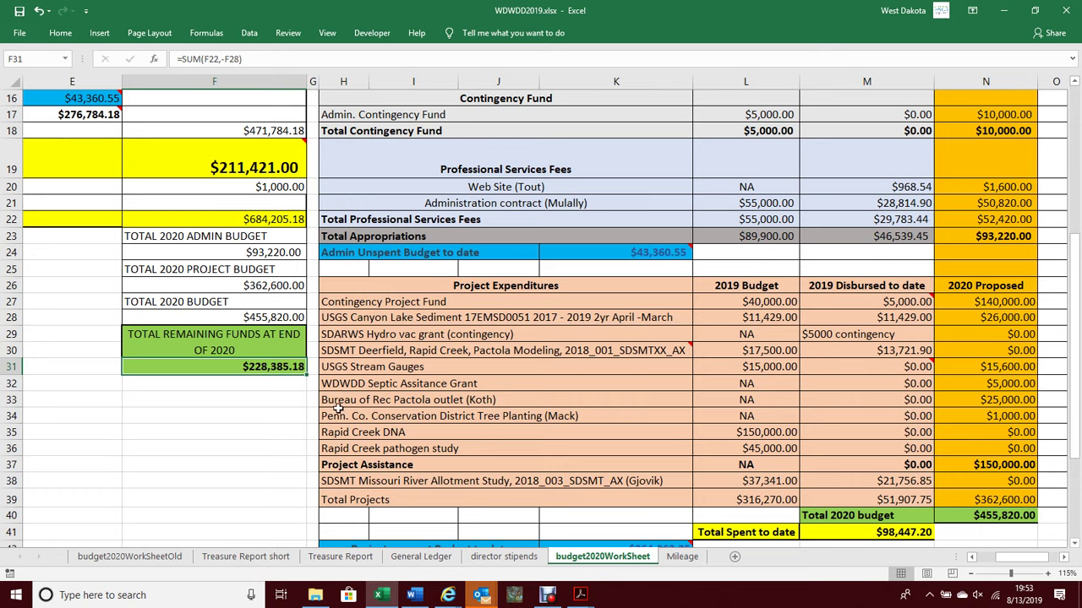
Switch to the motion document in Word and add the line "Motion withdrawn" below the unobligated funds motion, starting another line with "Motion"
{"action": "left_click", "coordinate": [415, 596]}
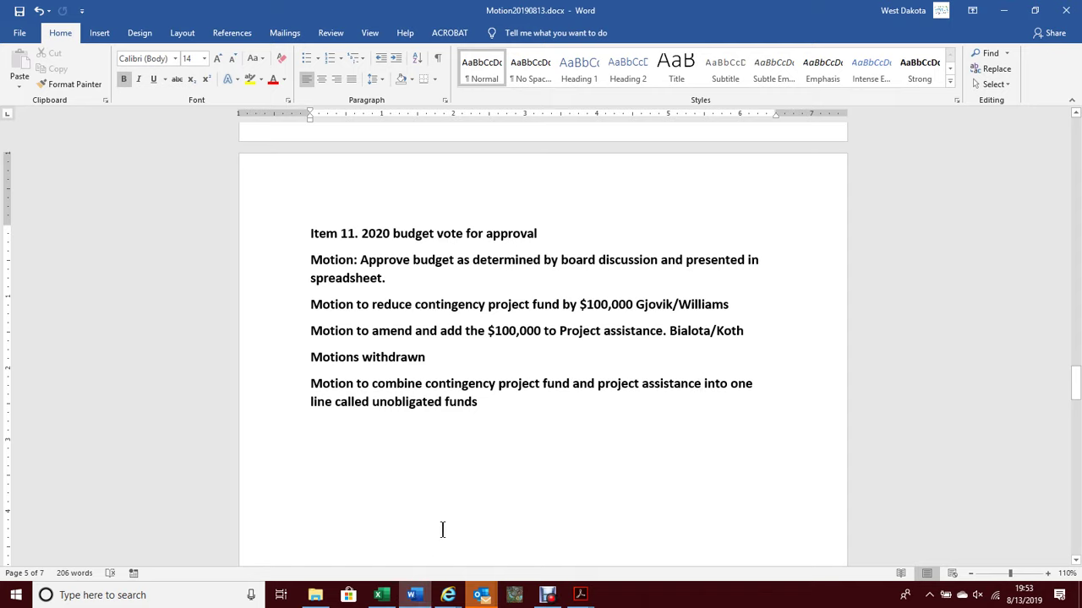
{"action": "left_click", "coordinate": [495, 408]}
{"action": "key", "text": "Return"}
{"action": "type", "text": "Motion with"}
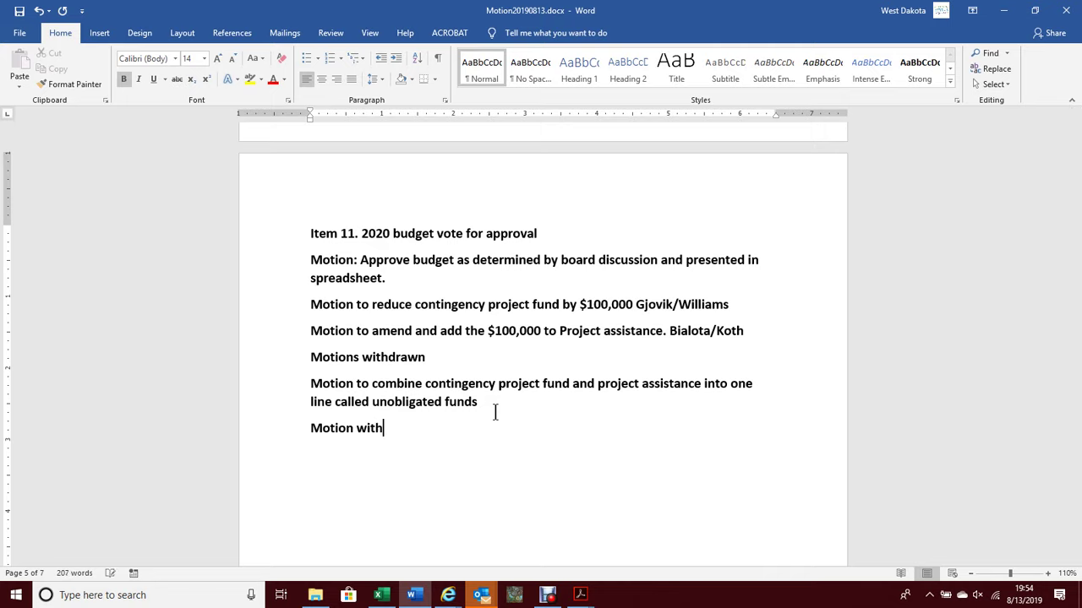
{"action": "type", "text": "drawn"}
{"action": "key", "text": "Return"}
{"action": "type", "text": "Motion"}
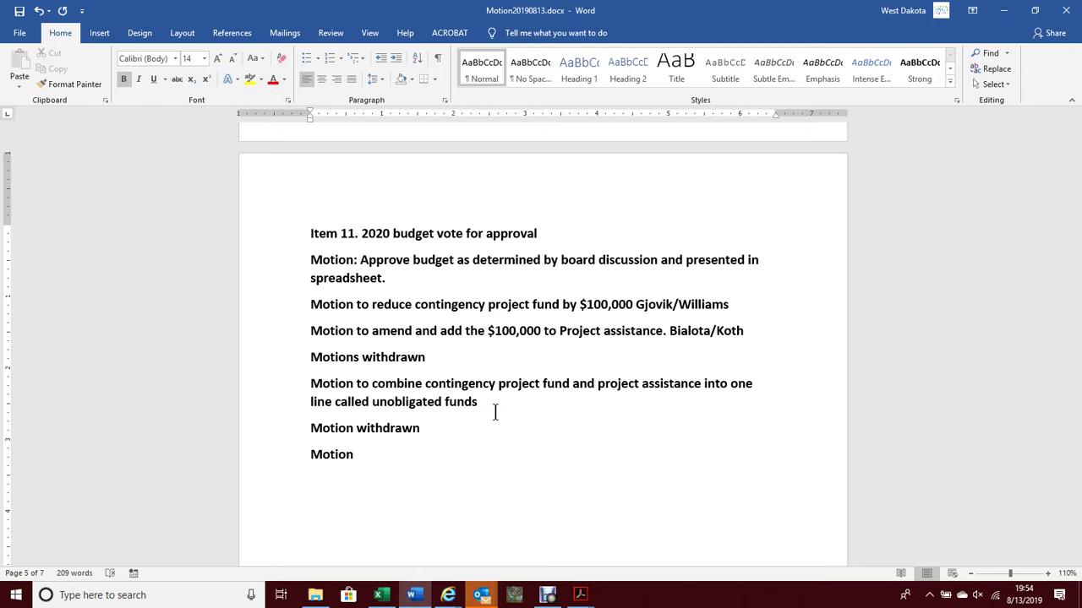
{"action": "type", "text": "a"}
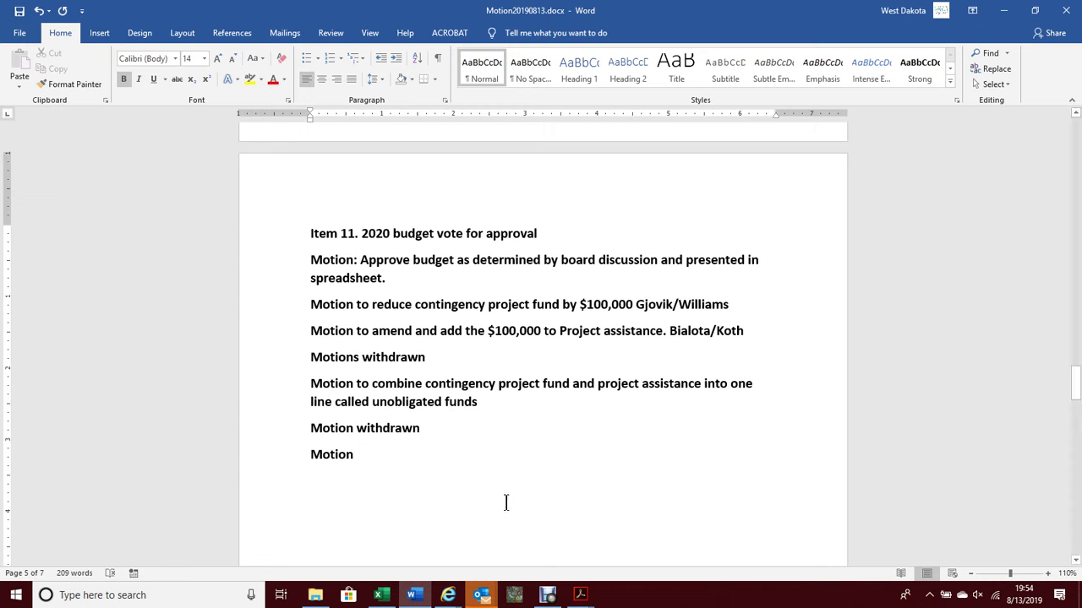
Switch to the WDWDD2019 workbook in Excel and examine the amount in cell F19 and the project expenditures on the 2020 budget worksheet
{"action": "mouse_move", "coordinate": [395, 595]}
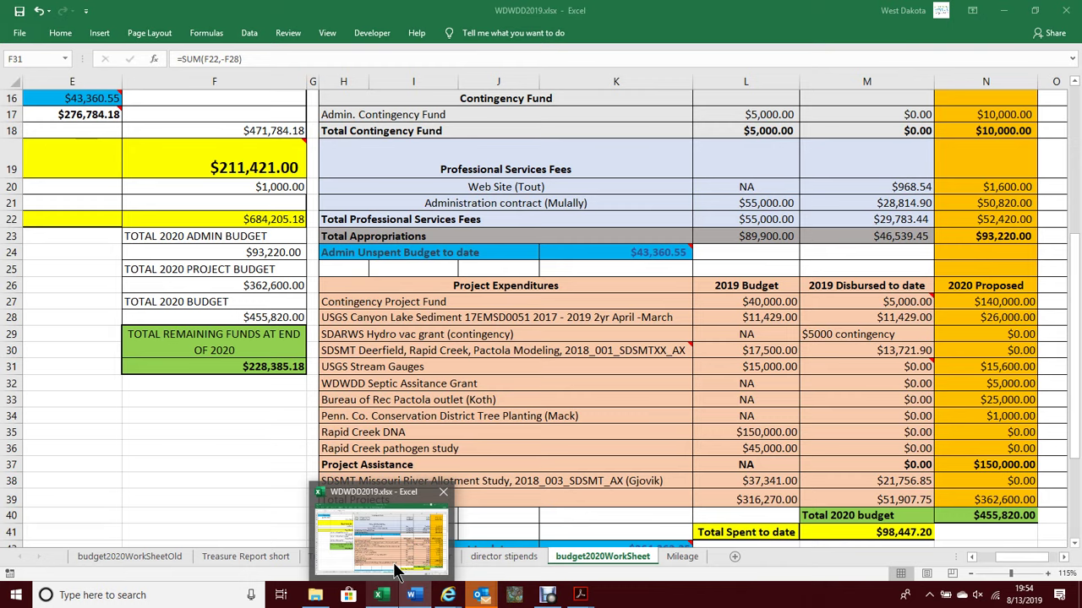
{"action": "left_click", "coordinate": [397, 570]}
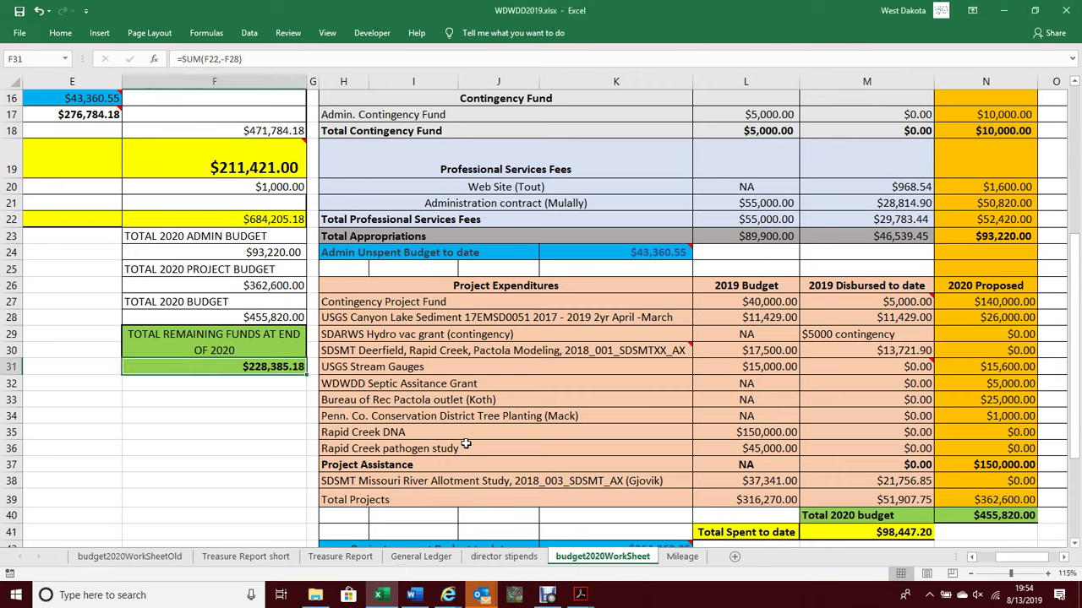
{"action": "left_click", "coordinate": [250, 171]}
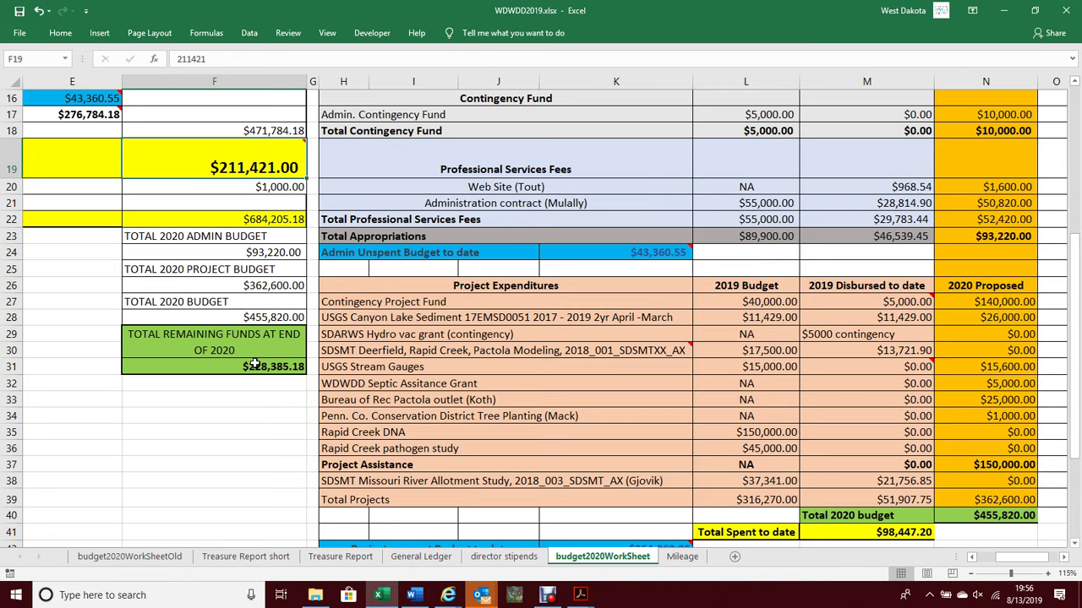
{"action": "scroll", "coordinate": [254, 364], "scroll_direction": "up", "scroll_amount": 1}
{"action": "scroll", "coordinate": [99, 184], "scroll_direction": "down", "scroll_amount": 3}
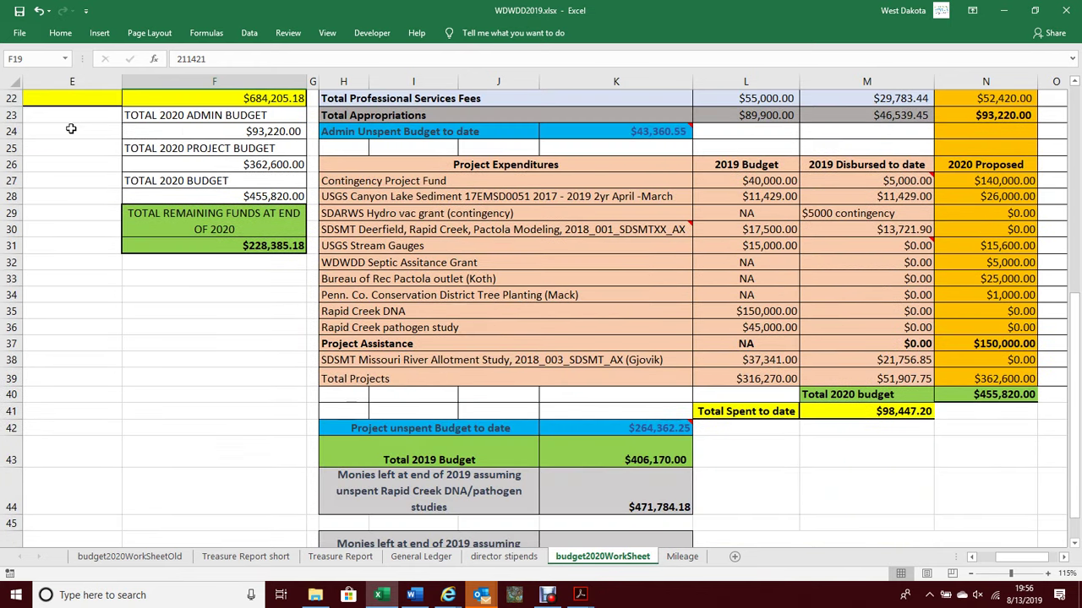
Save a copy of the workbook as WDWDD2019budgetMeeting.xlsx in the 2019 XL,Budget,records folder
{"action": "left_click", "coordinate": [18, 34]}
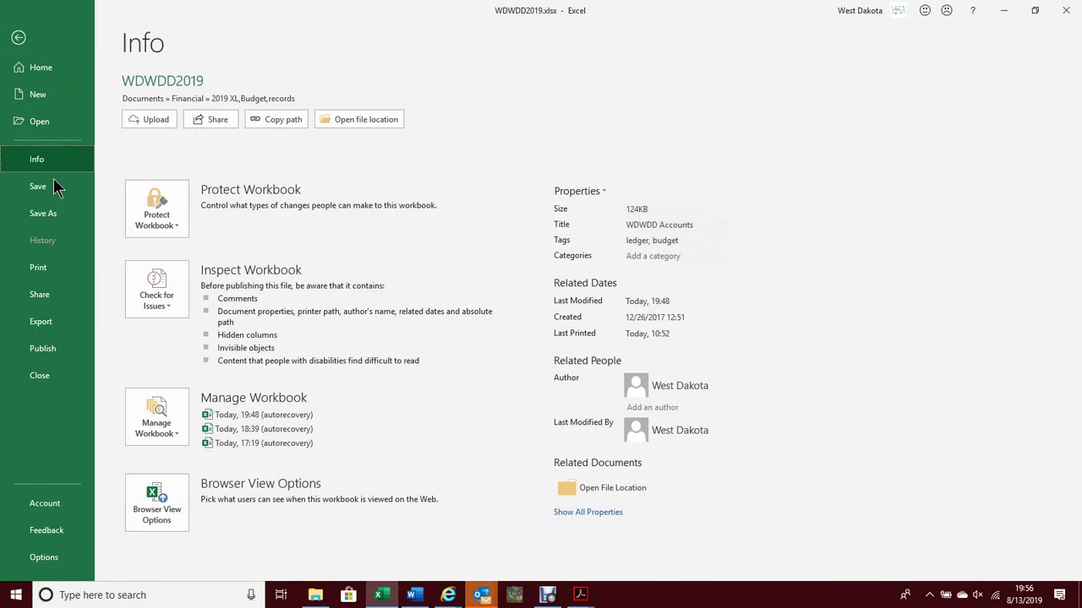
{"action": "left_click", "coordinate": [51, 214]}
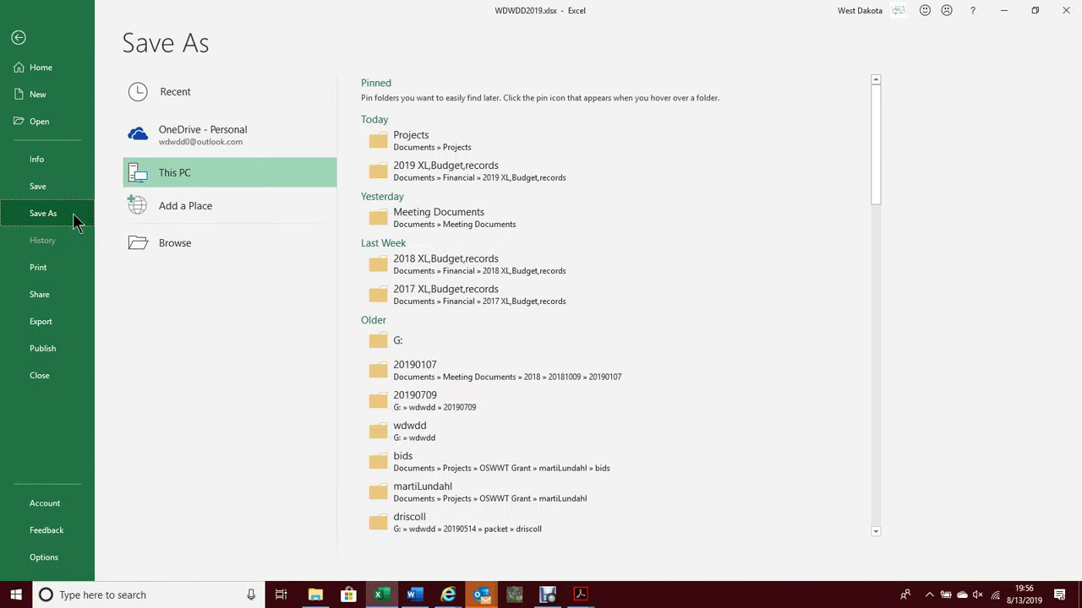
{"action": "left_click", "coordinate": [191, 242]}
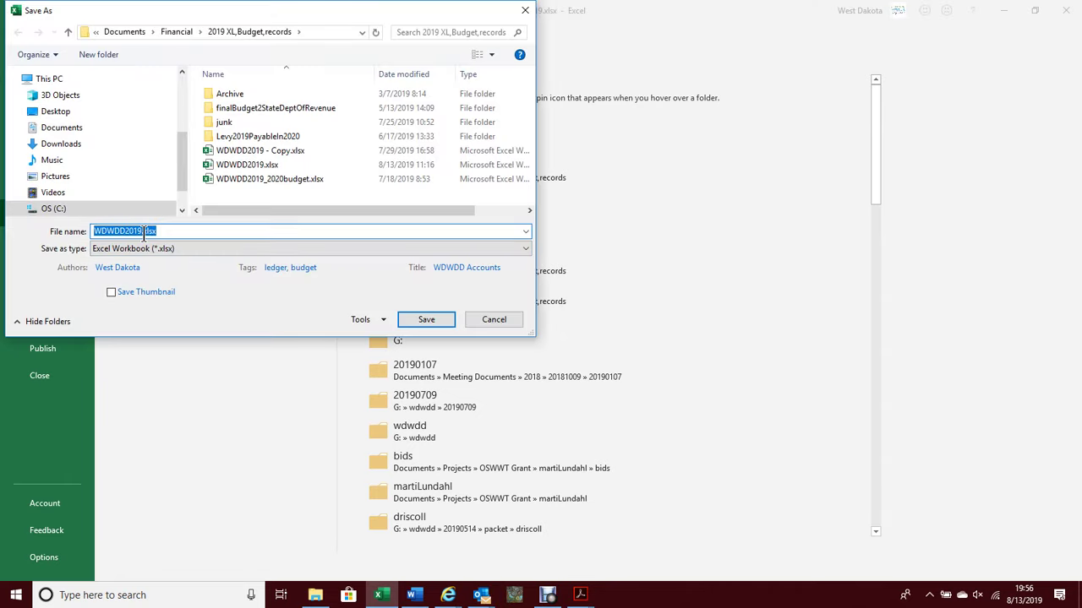
{"action": "left_click", "coordinate": [149, 231]}
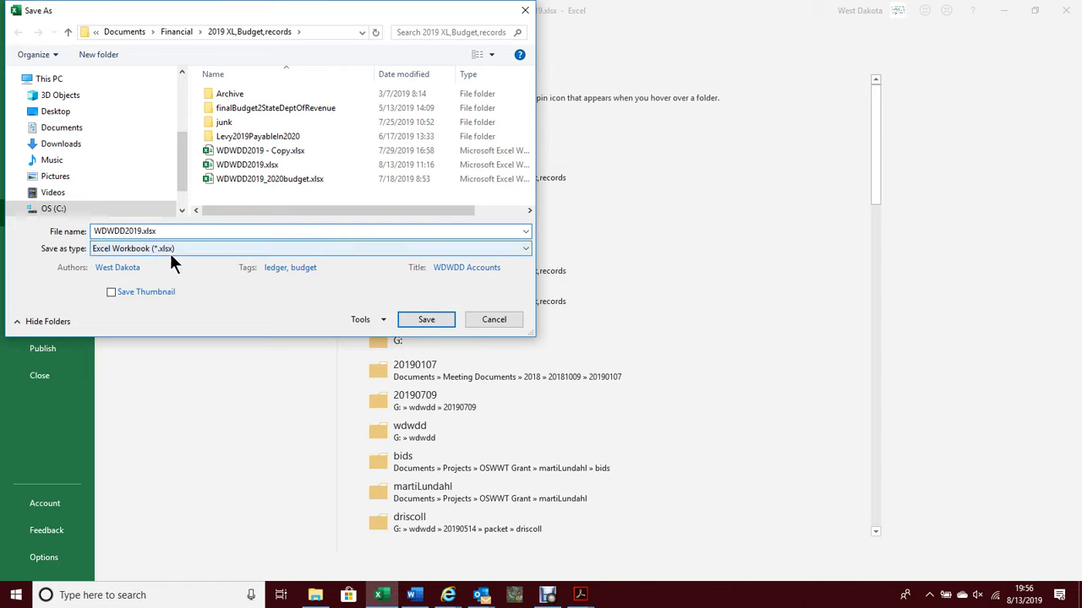
{"action": "key", "text": "Left"}
{"action": "type", "text": "budgetMeeting"}
{"action": "key", "text": "Return"}
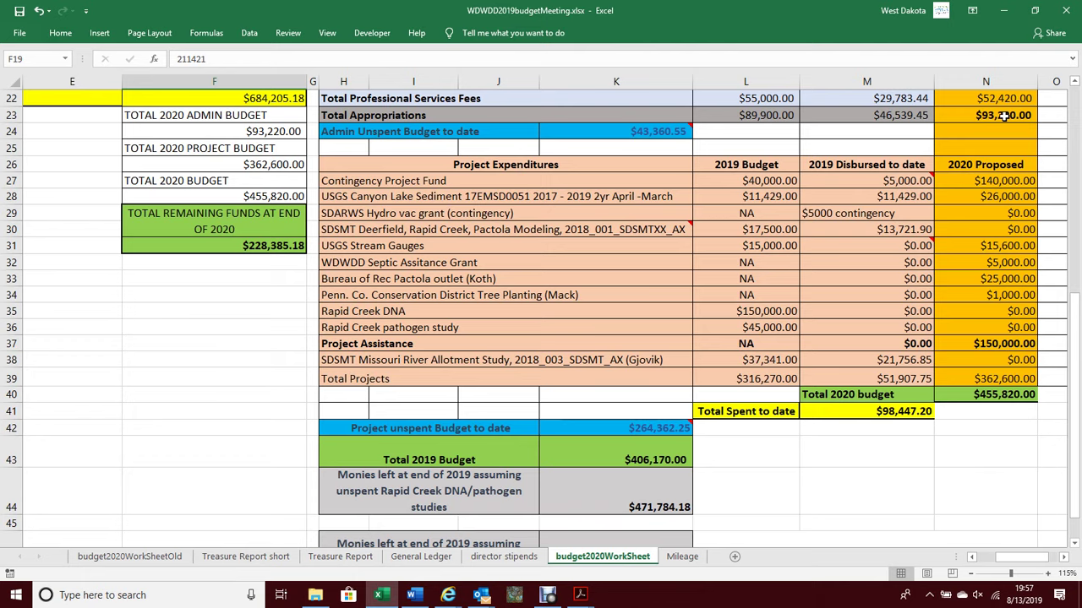
Review the 2020 proposed budget figures and clear all proposed project expenditure amounts in N27:N38
{"action": "scroll", "coordinate": [986, 147], "scroll_direction": "up", "scroll_amount": 2}
{"action": "scroll", "coordinate": [985, 146], "scroll_direction": "up", "scroll_amount": 1}
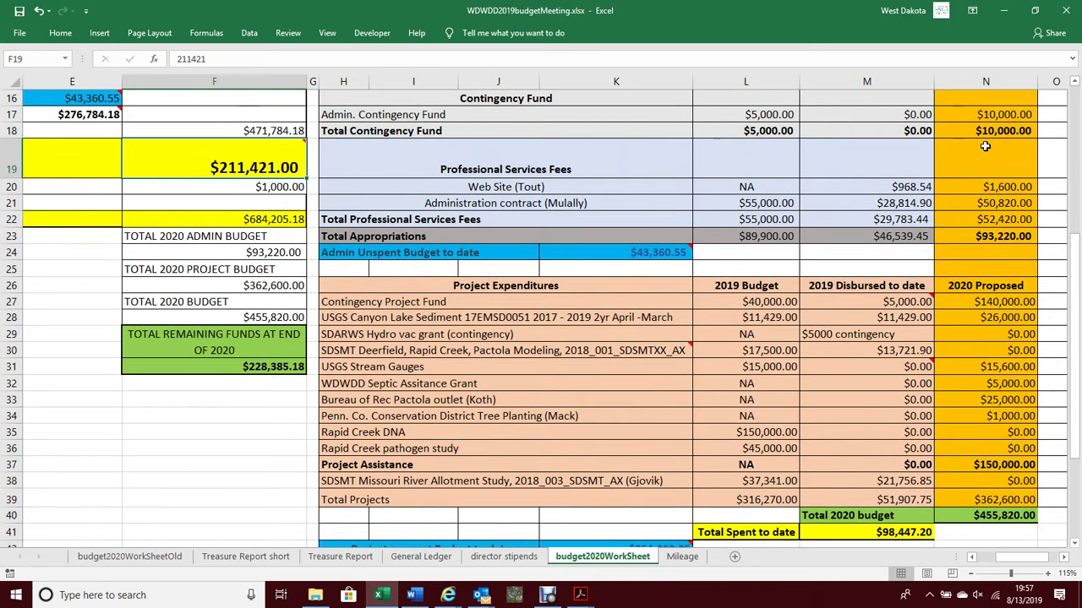
{"action": "scroll", "coordinate": [985, 146], "scroll_direction": "up", "scroll_amount": 2}
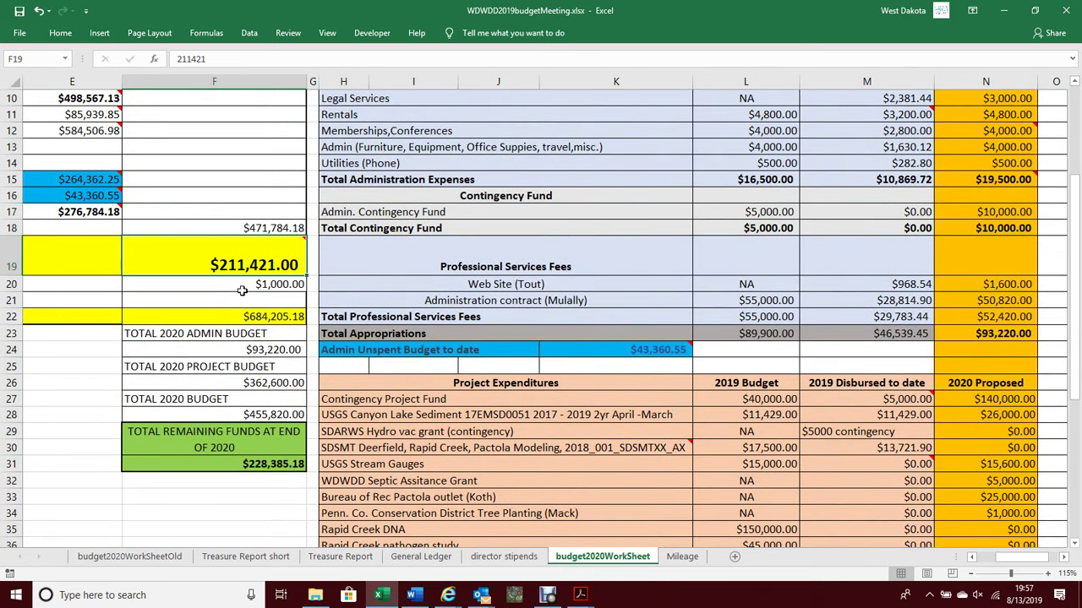
{"action": "mouse_move", "coordinate": [217, 266]}
{"action": "scroll", "coordinate": [655, 397], "scroll_direction": "down", "scroll_amount": 2}
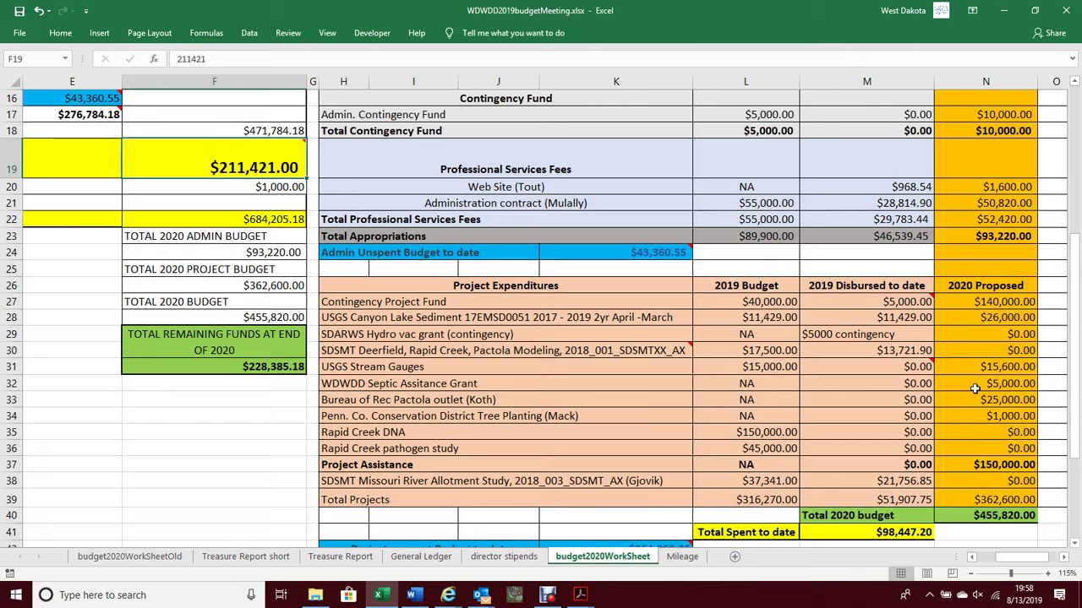
{"action": "left_click_drag", "start_coordinate": [982, 304], "coordinate": [970, 480]}
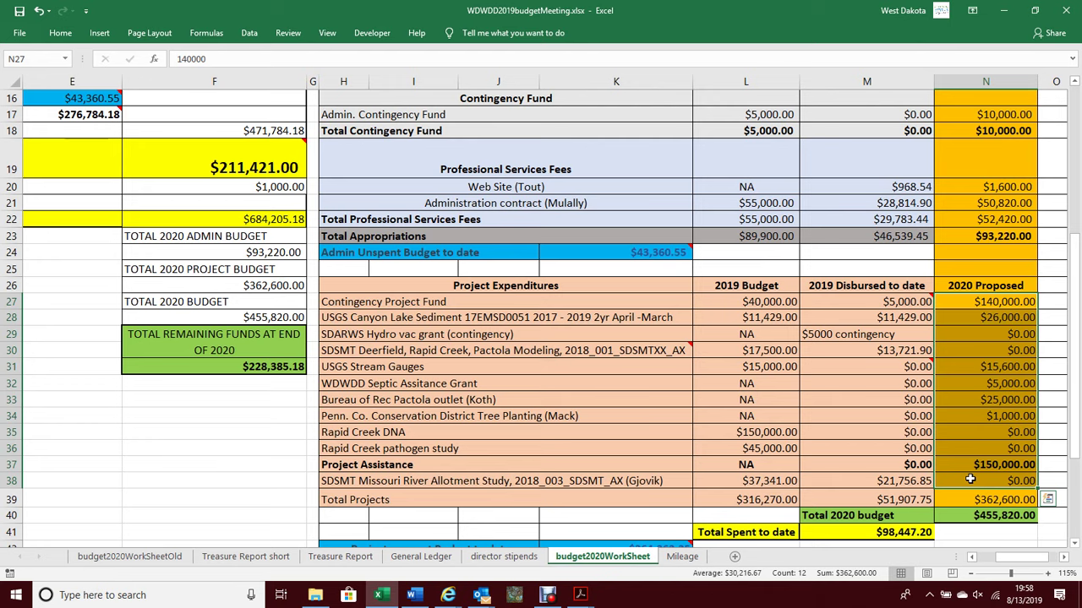
{"action": "key", "text": "Delete"}
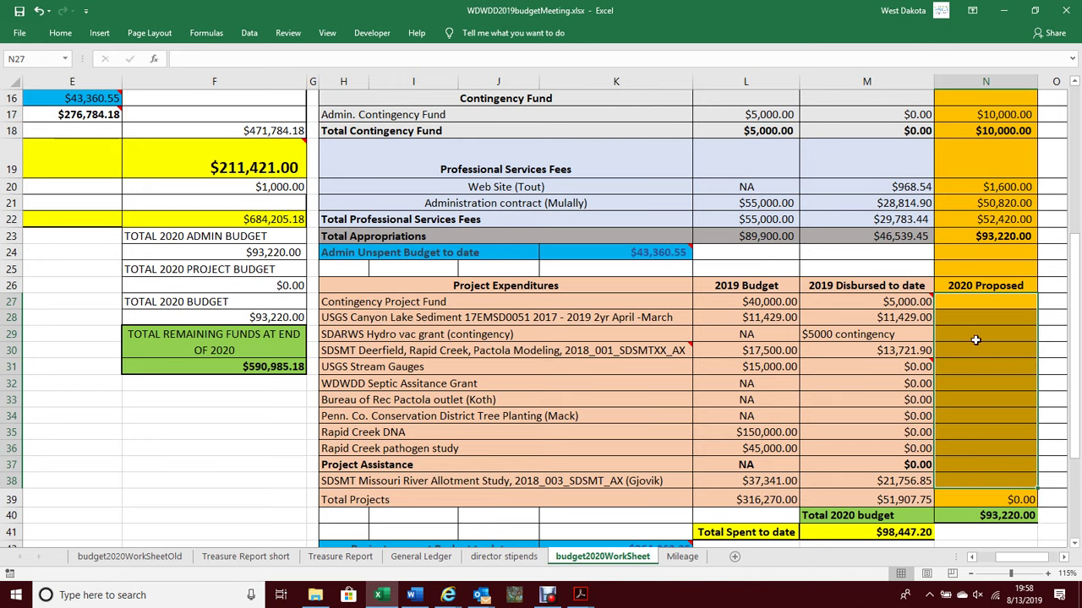
Set the 2020 proposed amount for Project Assistance in N37 to 119201
{"action": "left_click", "coordinate": [973, 301]}
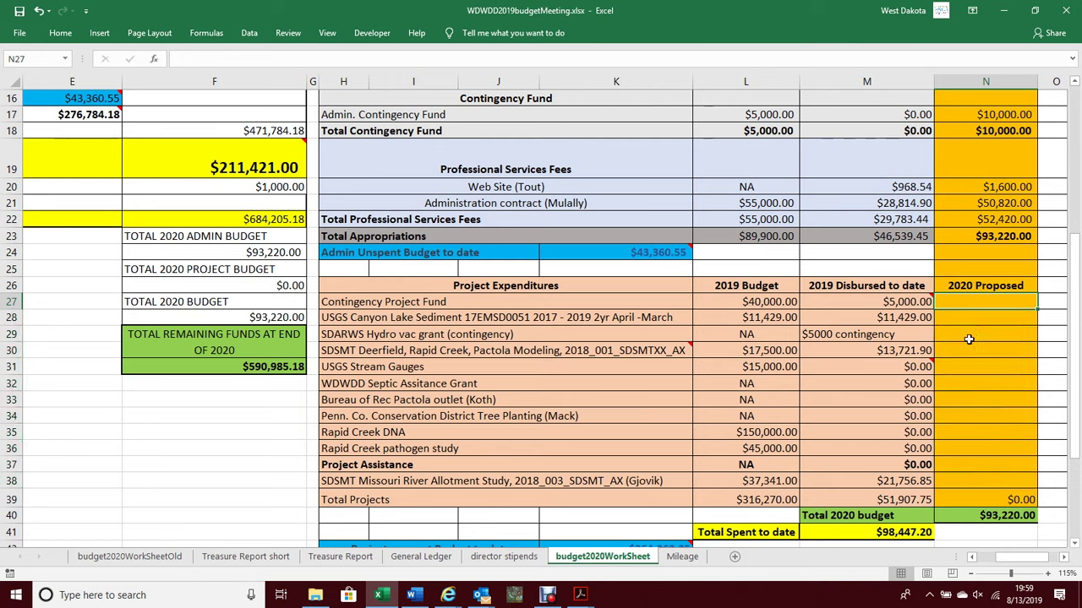
{"action": "left_click", "coordinate": [508, 464]}
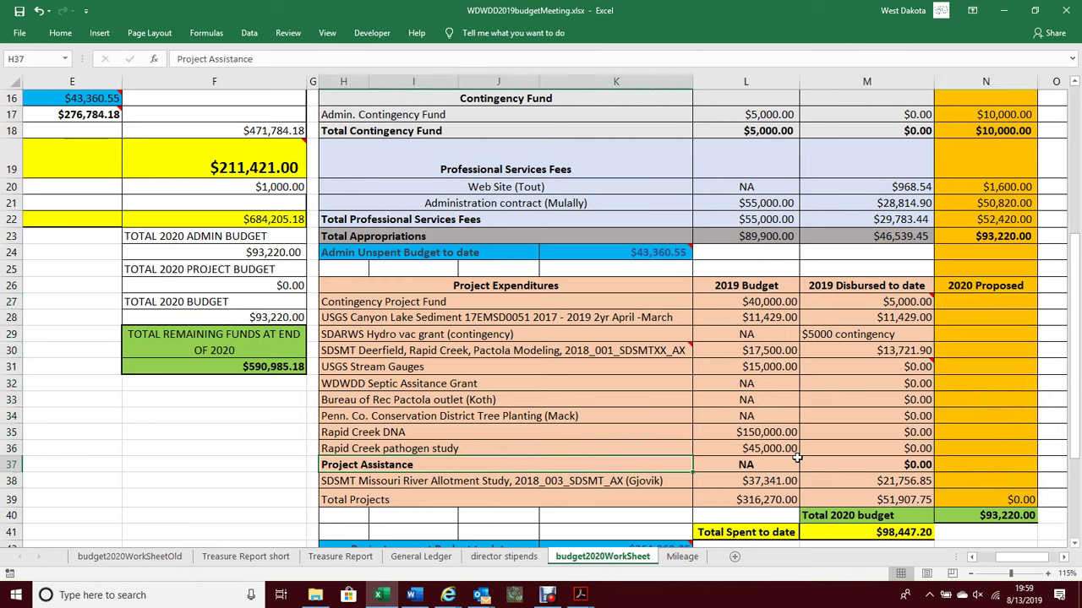
{"action": "left_click", "coordinate": [962, 466]}
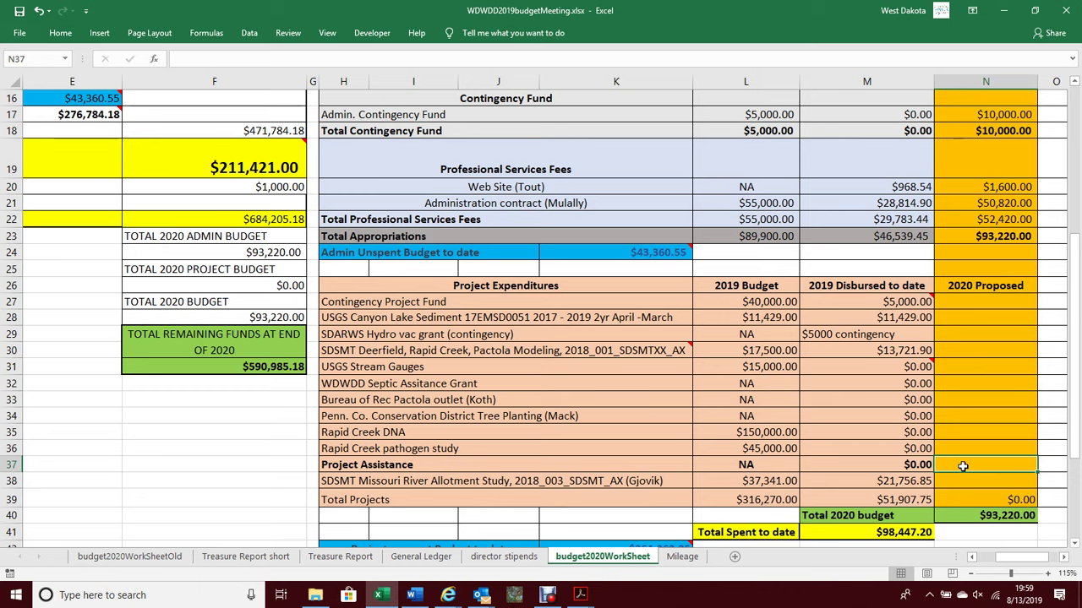
{"action": "type", "text": "119"}
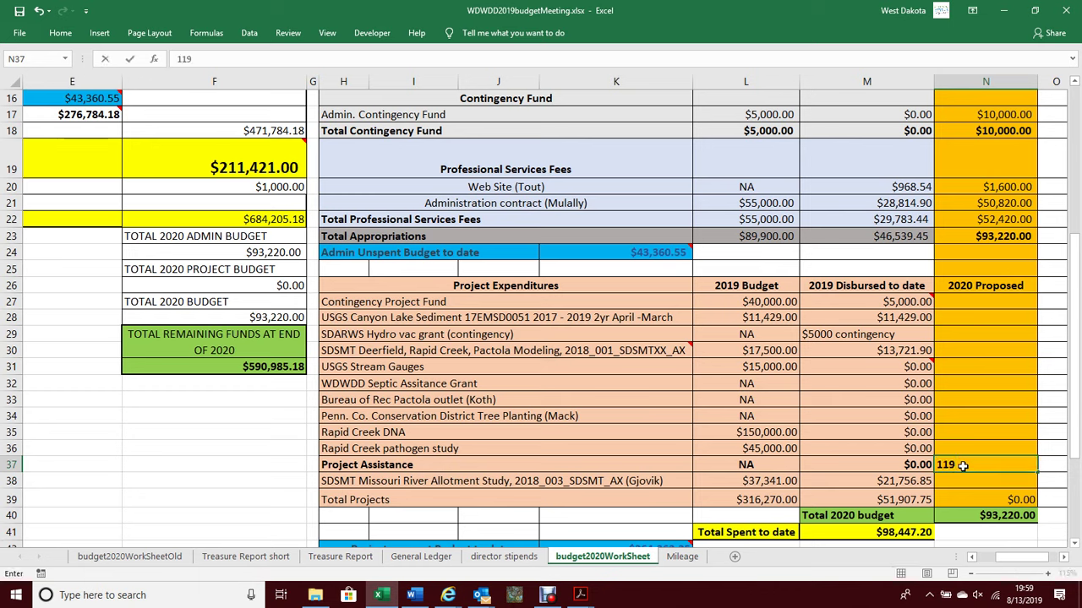
{"action": "type", "text": "201"}
{"action": "key", "text": "Return"}
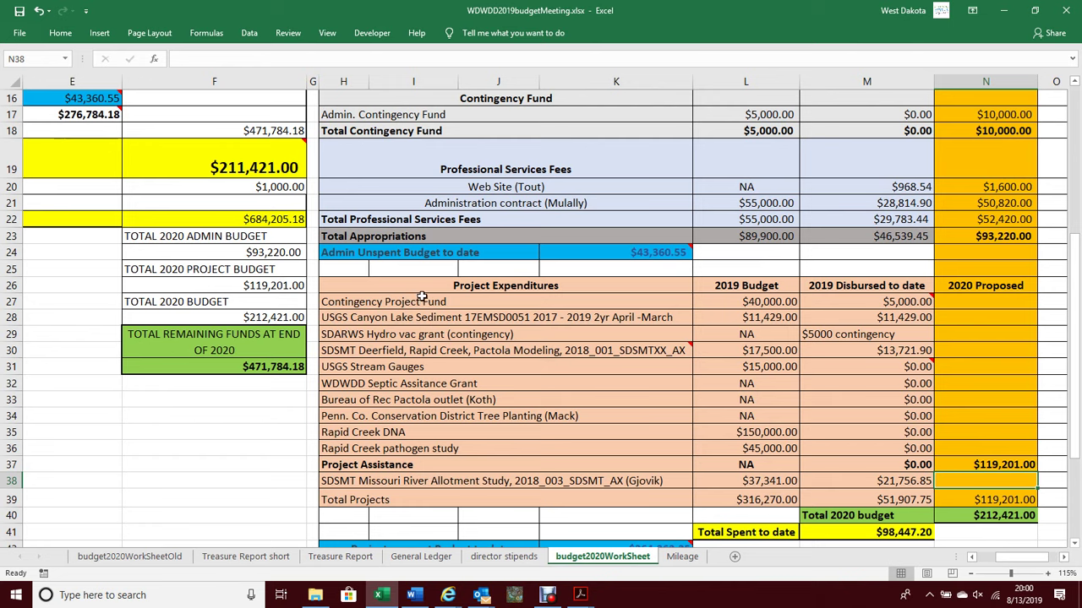
{"action": "left_click_drag", "start_coordinate": [420, 302], "coordinate": [670, 448]}
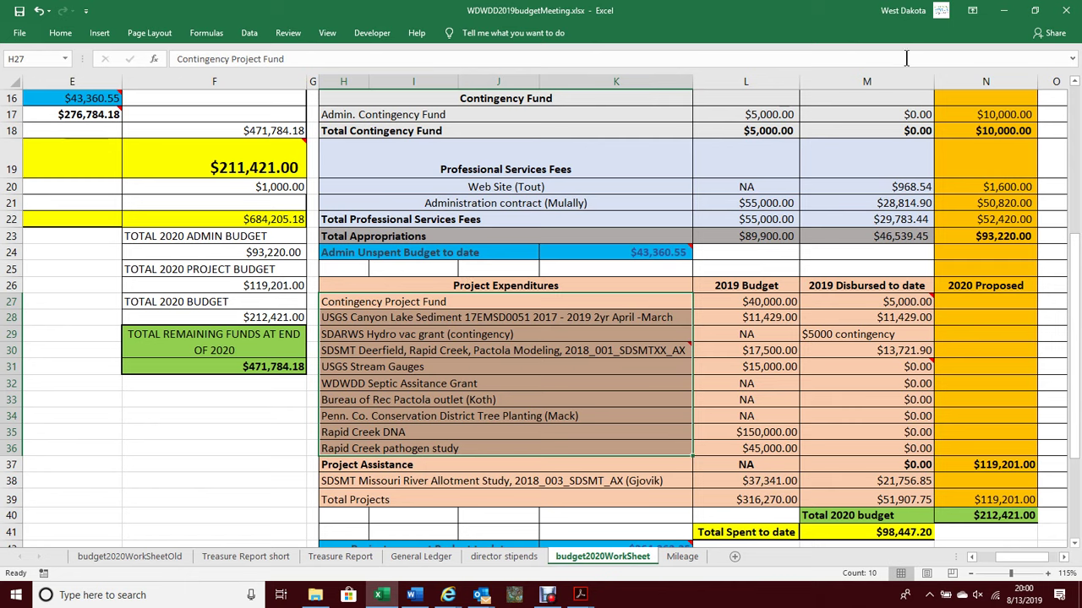
{"action": "right_click", "coordinate": [644, 366]}
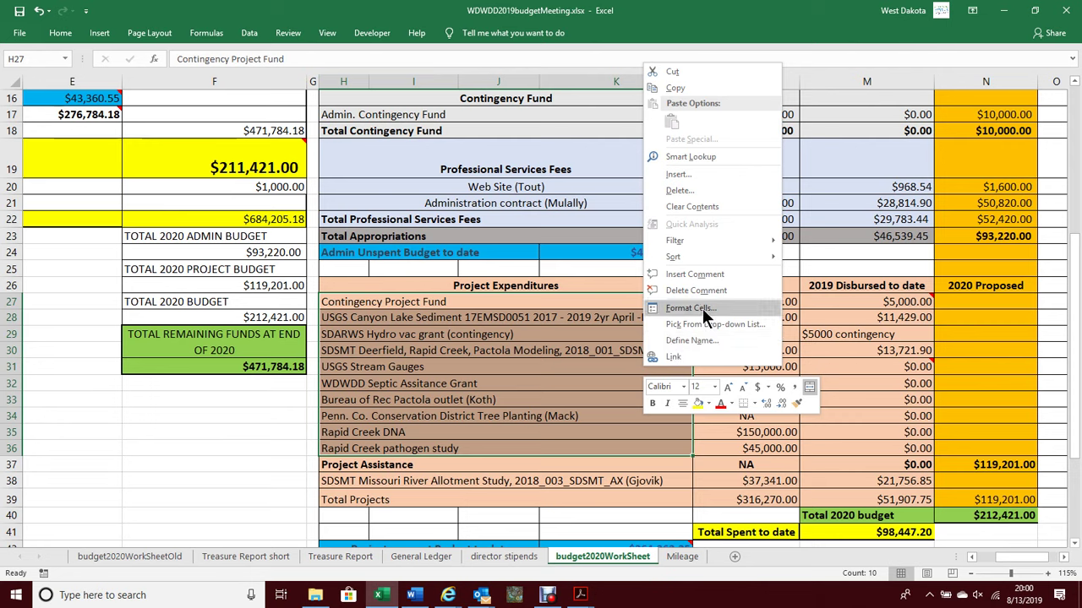
{"action": "left_click", "coordinate": [576, 367]}
{"action": "left_click", "coordinate": [466, 322]}
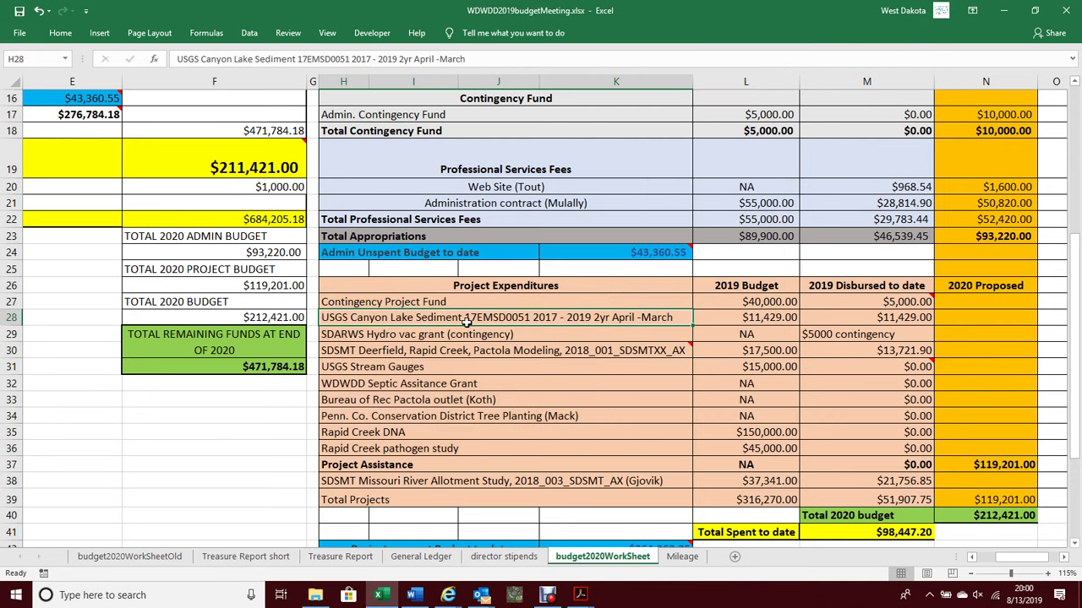
Apply strikethrough to the project expenditure labels from Contingency Project Fund through Rapid Creek pathogen study
{"action": "left_click_drag", "start_coordinate": [385, 303], "coordinate": [543, 446]}
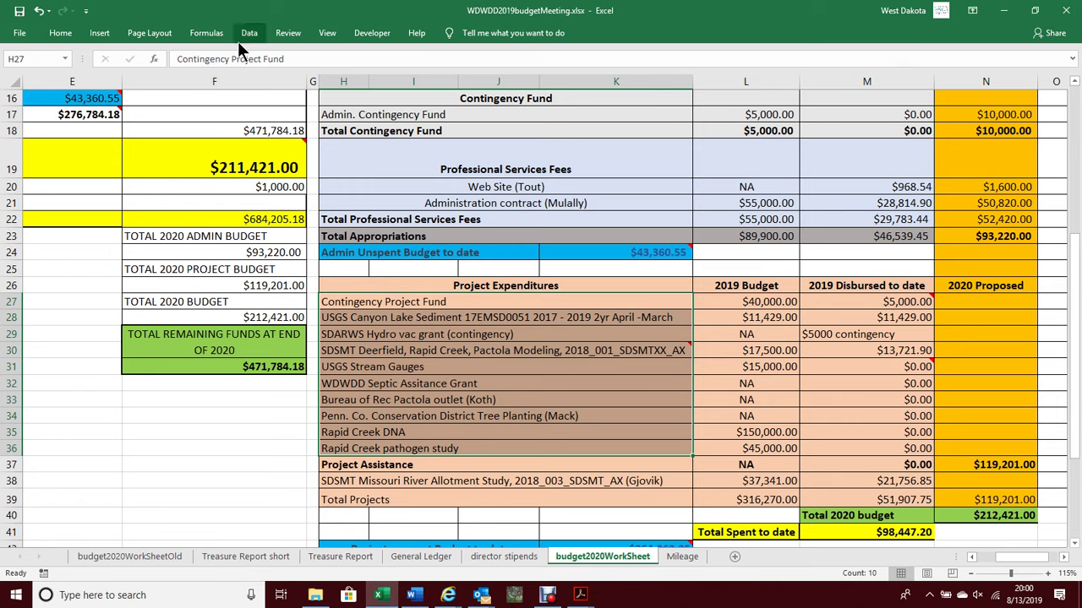
{"action": "left_click", "coordinate": [327, 34]}
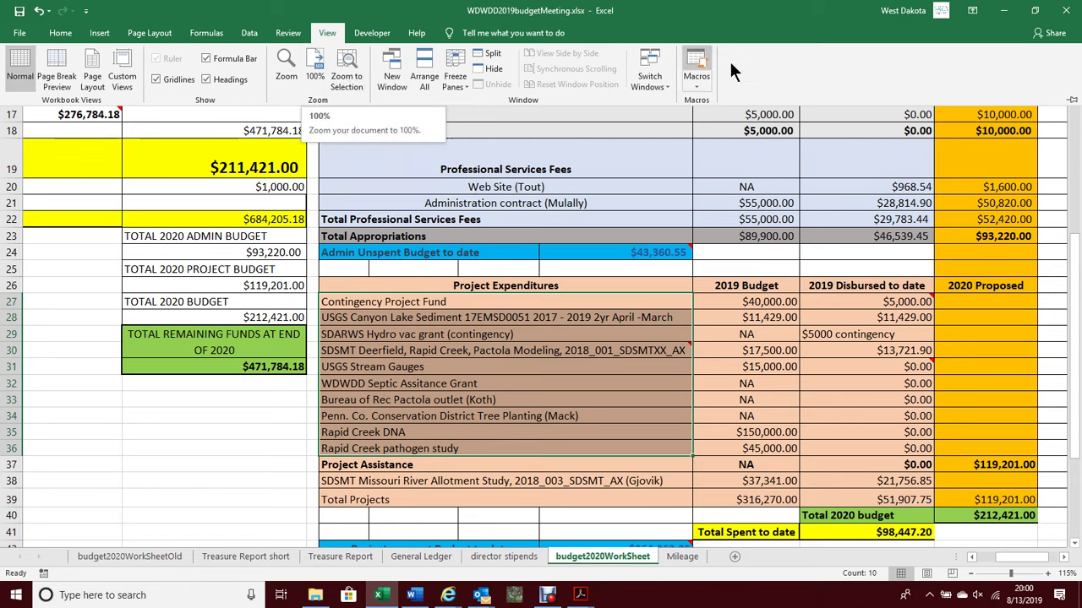
{"action": "left_click", "coordinate": [800, 34]}
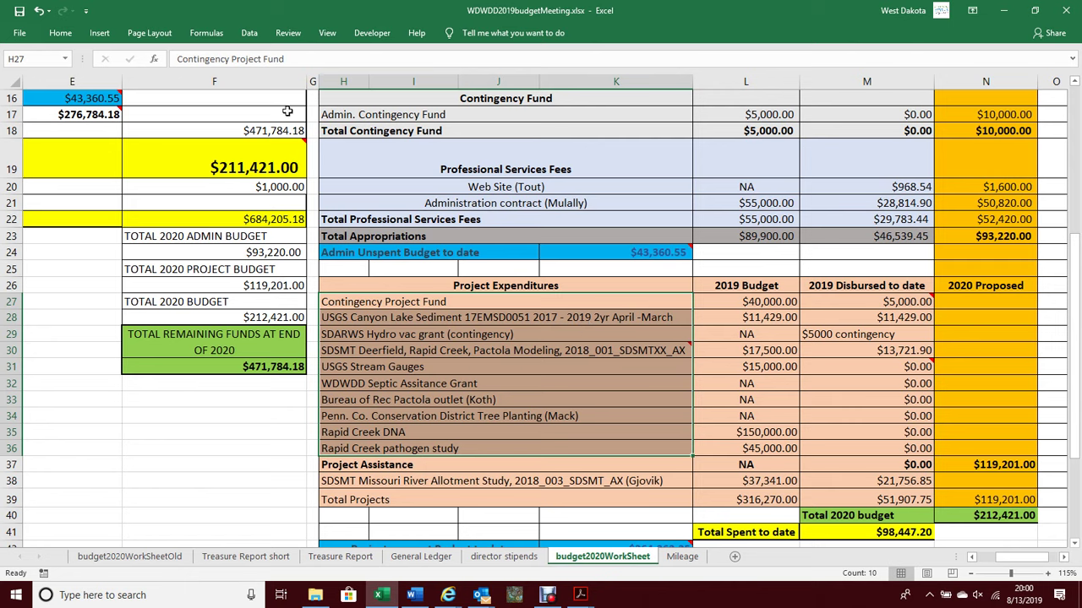
{"action": "left_click", "coordinate": [60, 33]}
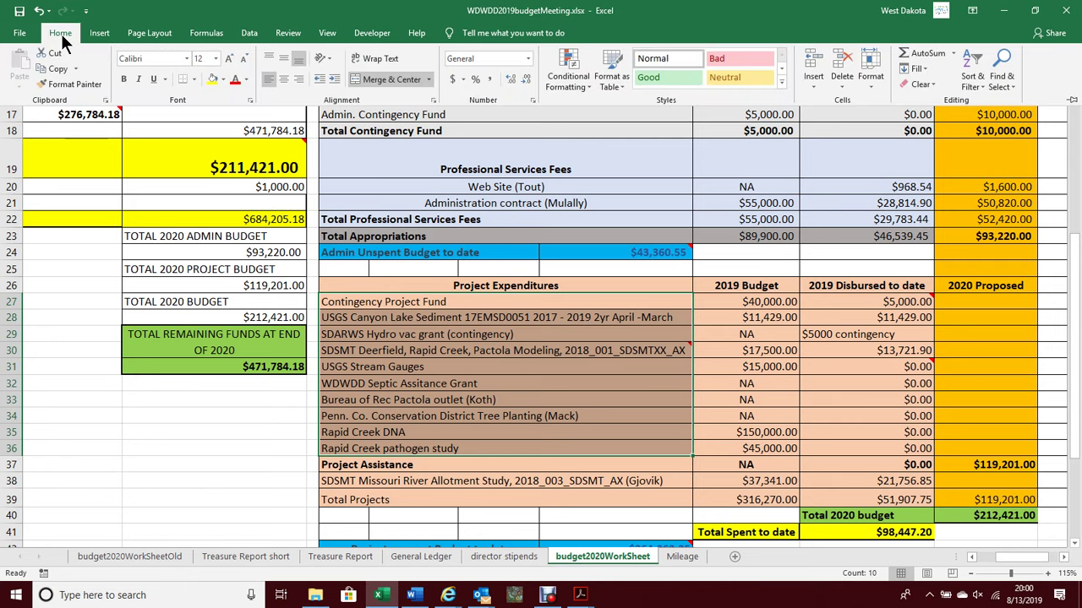
{"action": "left_click", "coordinate": [250, 102]}
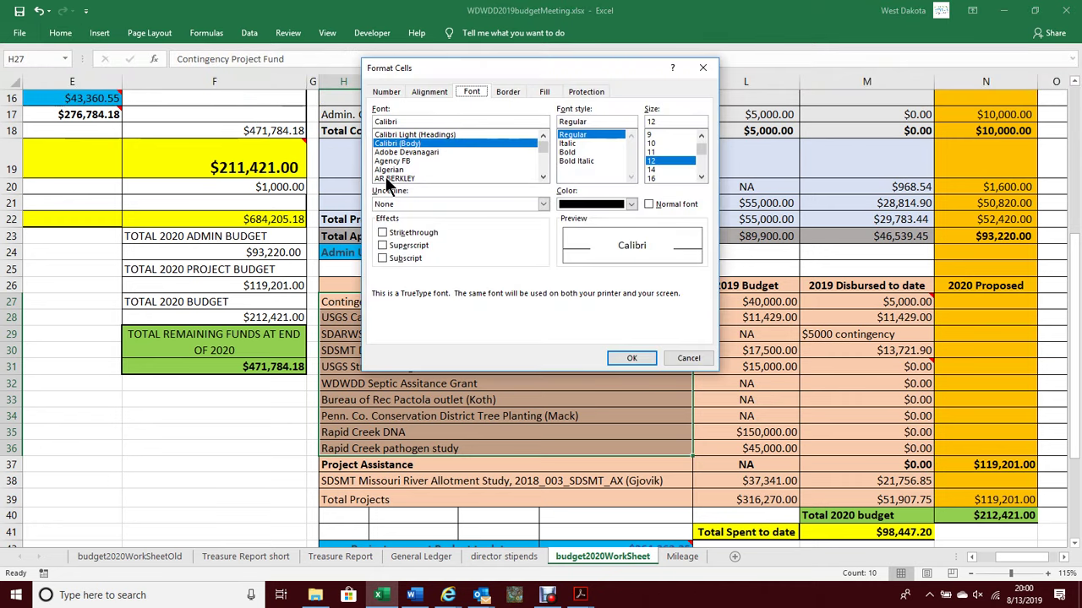
{"action": "left_click", "coordinate": [384, 234]}
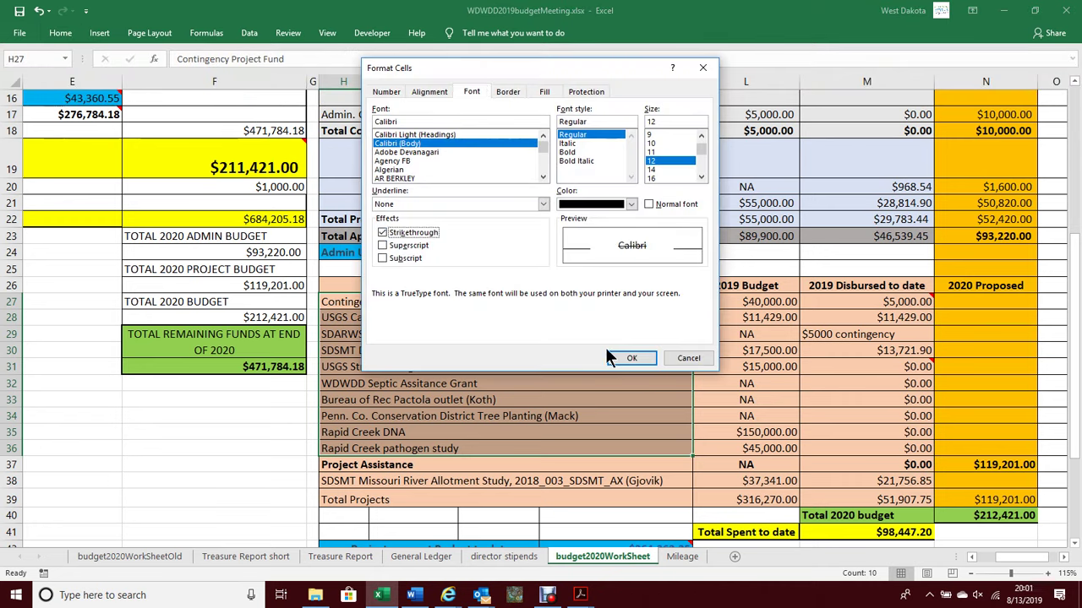
{"action": "left_click", "coordinate": [636, 357]}
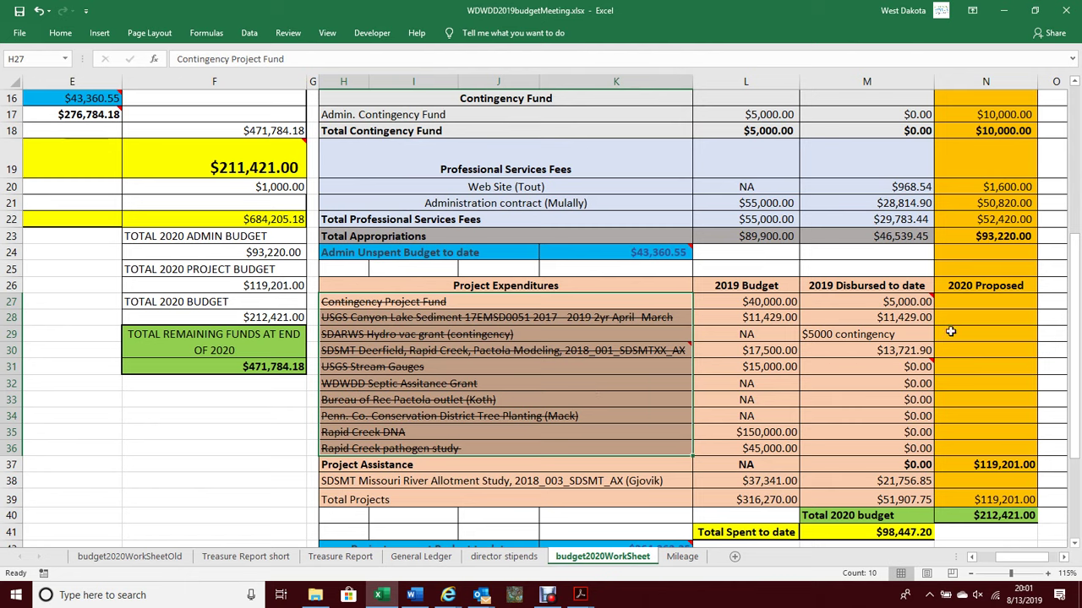
Apply strikethrough to the SDSMT Missouri River Allotment Study label in H38
{"action": "left_click", "coordinate": [401, 481]}
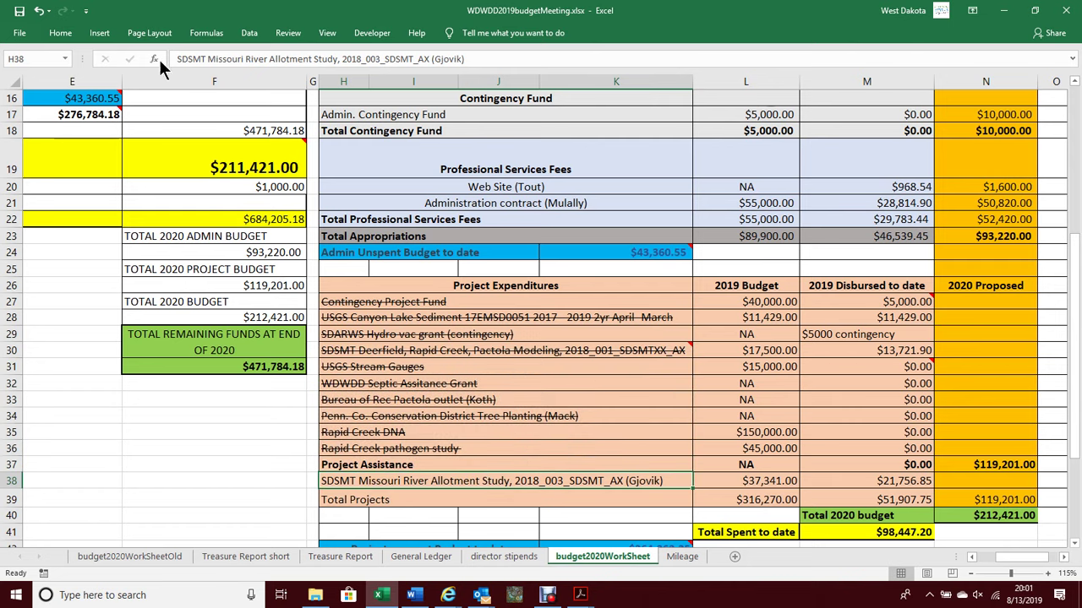
{"action": "left_click", "coordinate": [61, 33]}
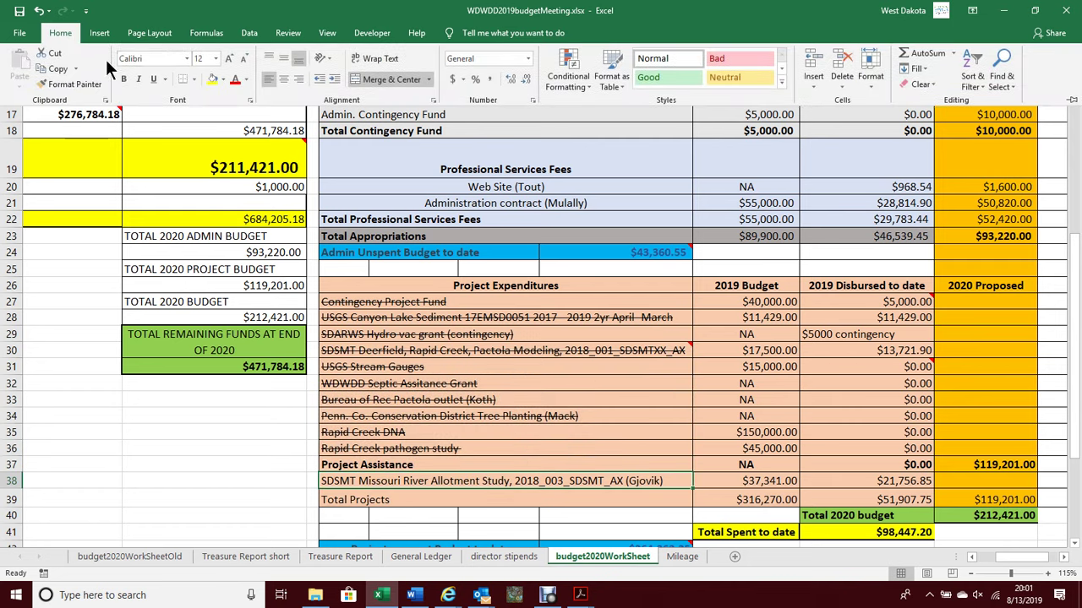
{"action": "left_click", "coordinate": [251, 99]}
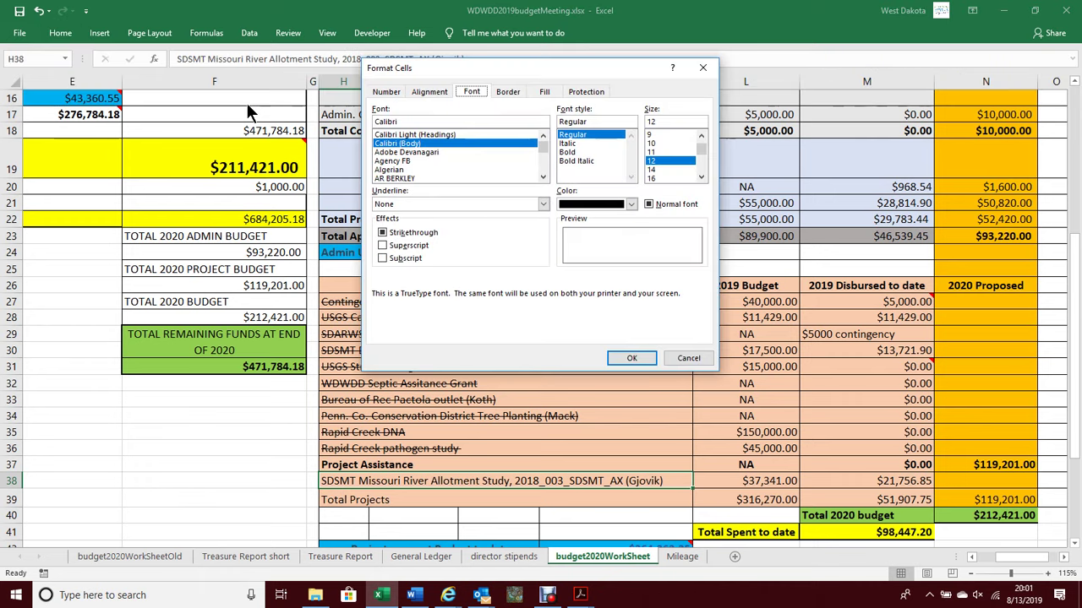
{"action": "left_click", "coordinate": [382, 232]}
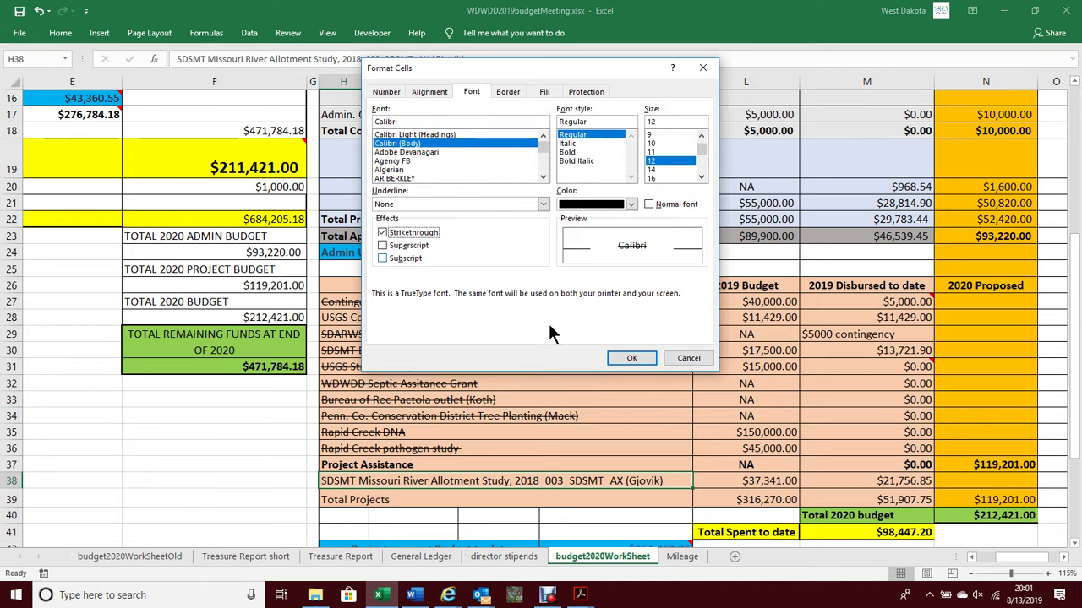
{"action": "left_click", "coordinate": [634, 357]}
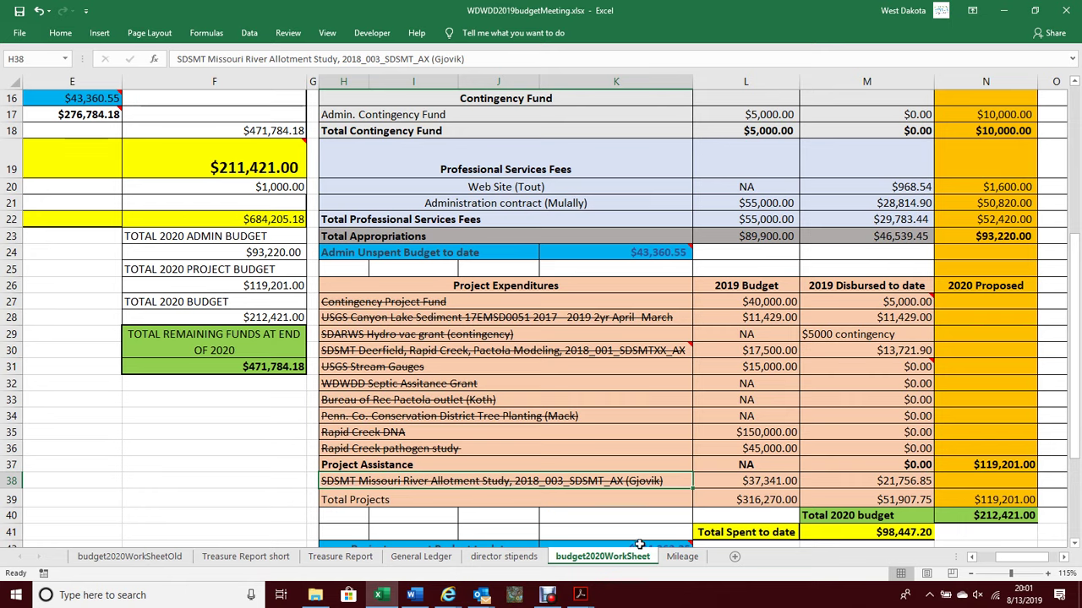
Switch to Word and complete the last line as "Motion to approve budget as presented in the spreadsheet", followed by the mover's and seconder's surnames
{"action": "left_click", "coordinate": [414, 595]}
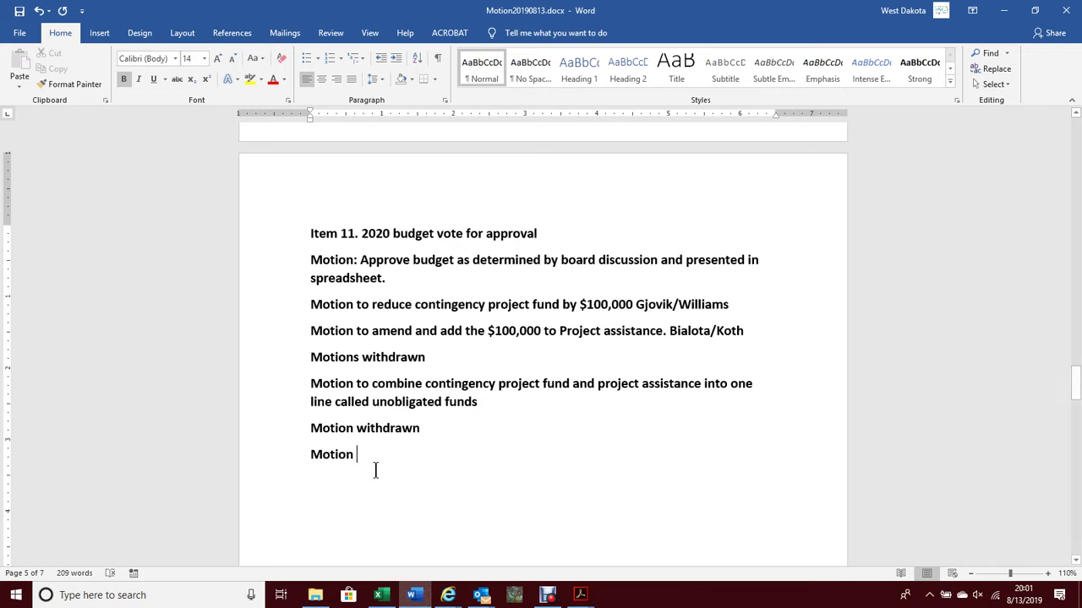
{"action": "type", "text": "to"}
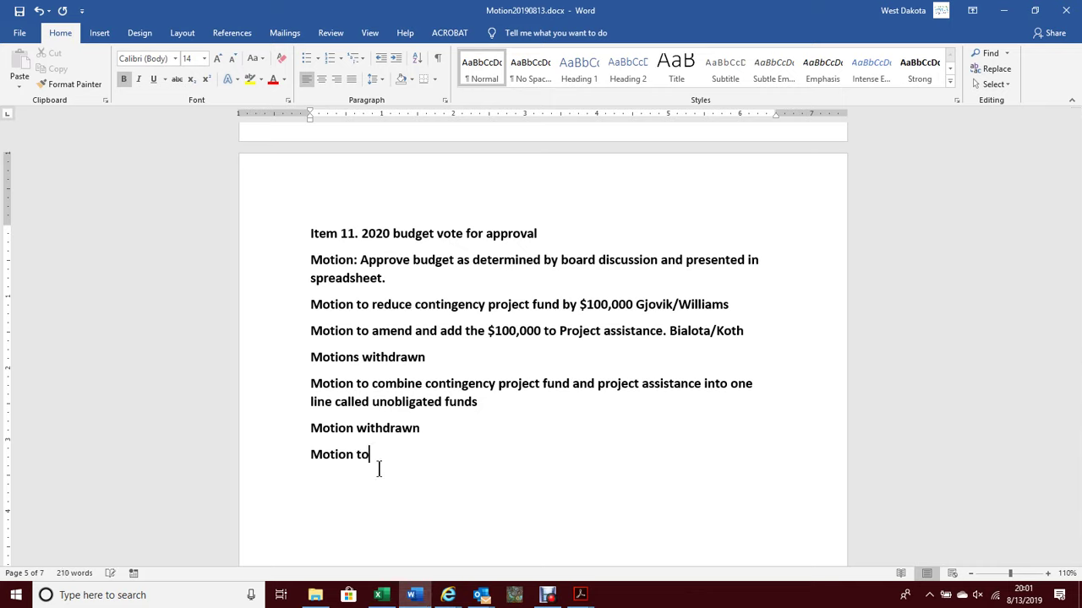
{"action": "type", "text": " app"}
{"action": "key", "text": "BackSpace"}
{"action": "key", "text": "BackSpace"}
{"action": "type", "text": "rove bud"}
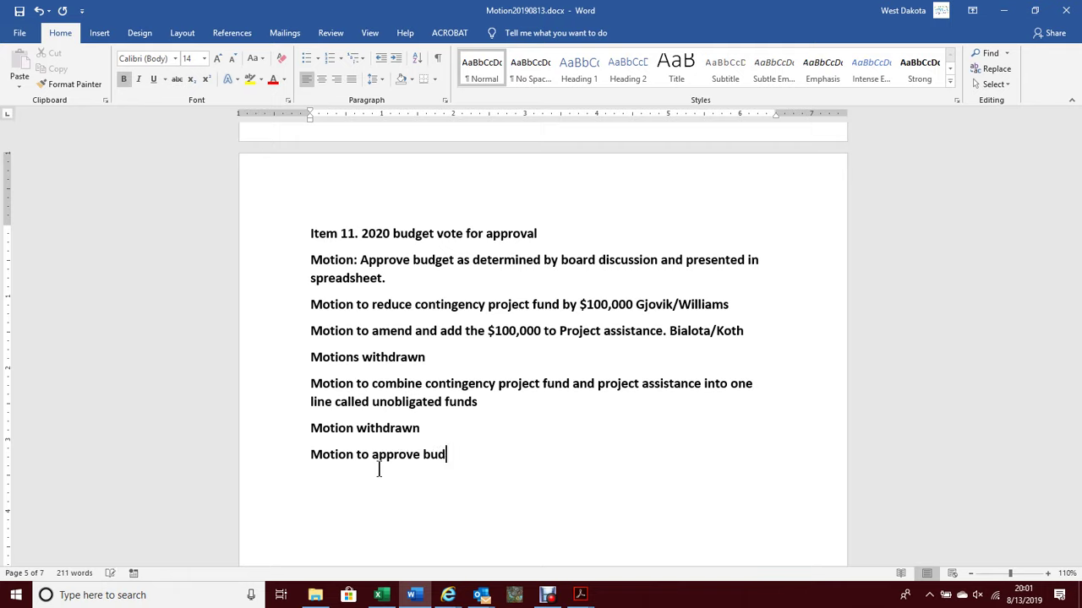
{"action": "type", "text": "get as presented in the"}
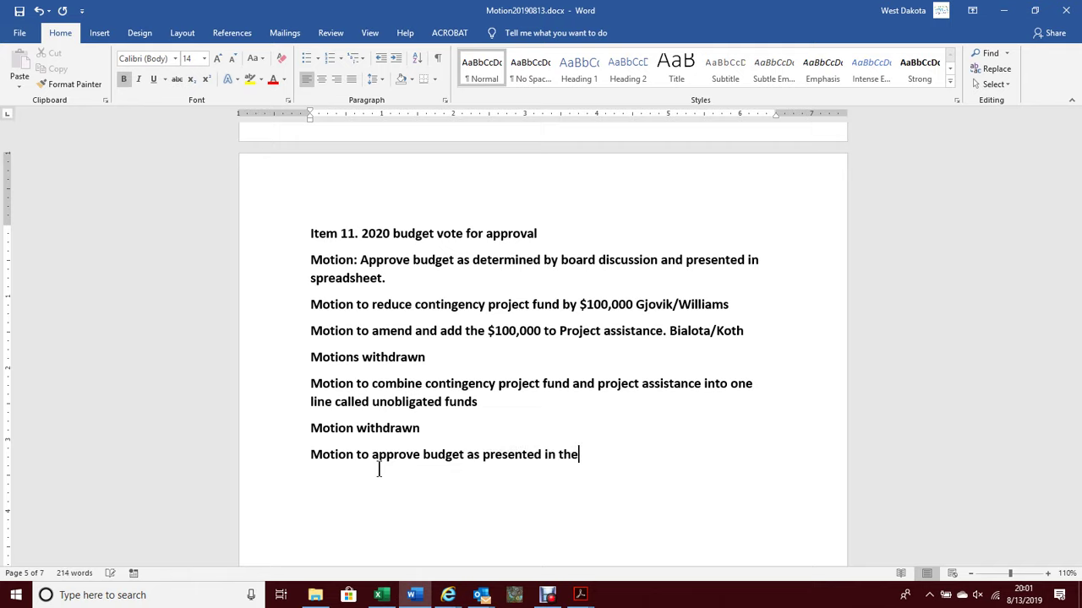
{"action": "type", "text": " spreadsheet Gjovi"}
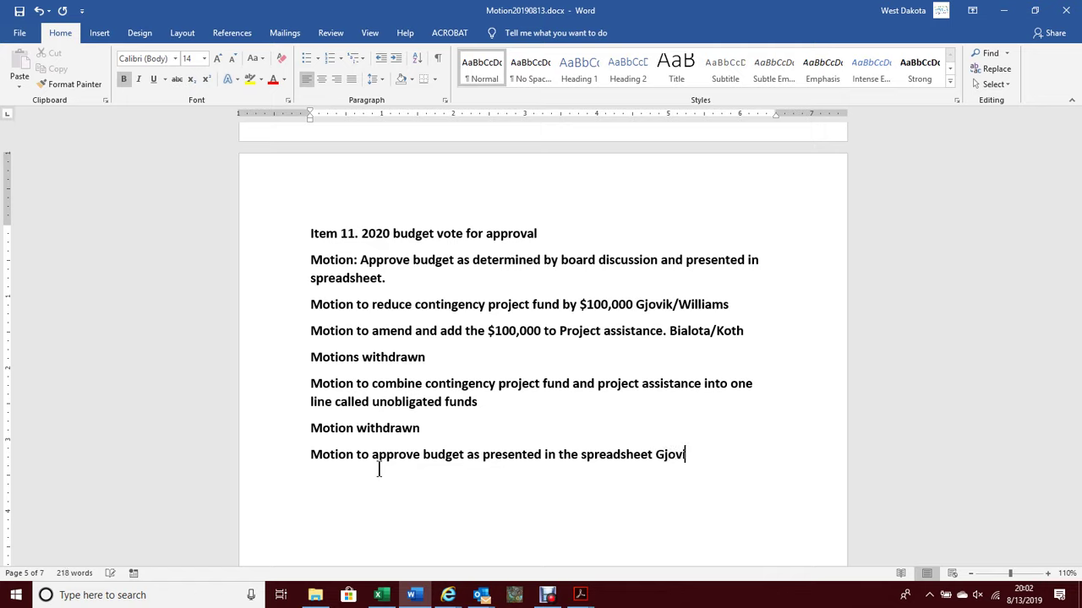
{"action": "type", "text": "k/Williams"}
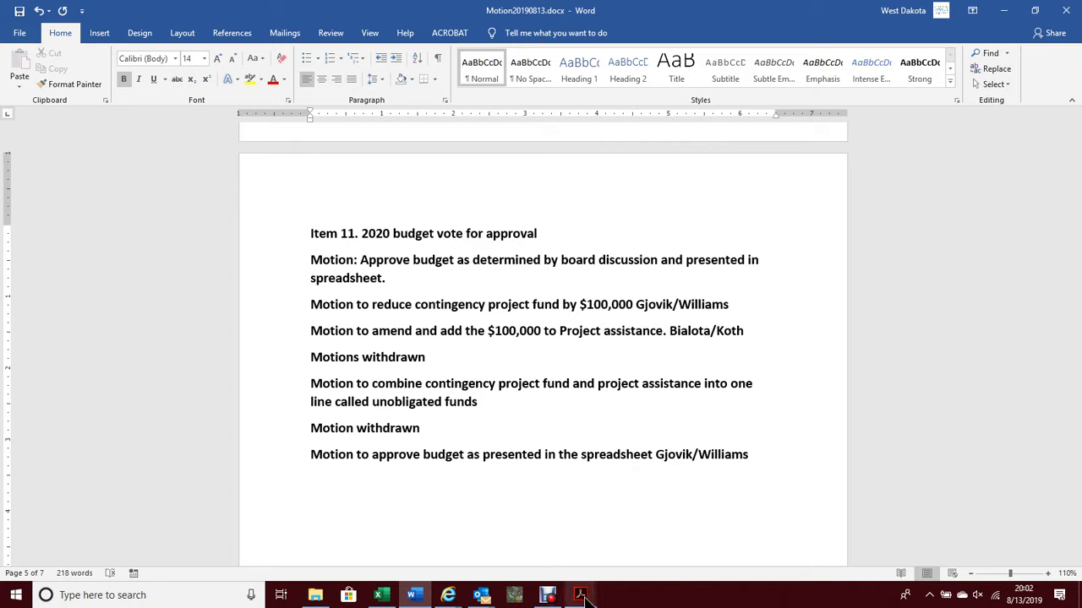
Switch to the meeting packet wdwddPacket20190813.pdf in Acrobat and go back to its first page
{"action": "mouse_move", "coordinate": [583, 595]}
{"action": "left_click", "coordinate": [623, 549]}
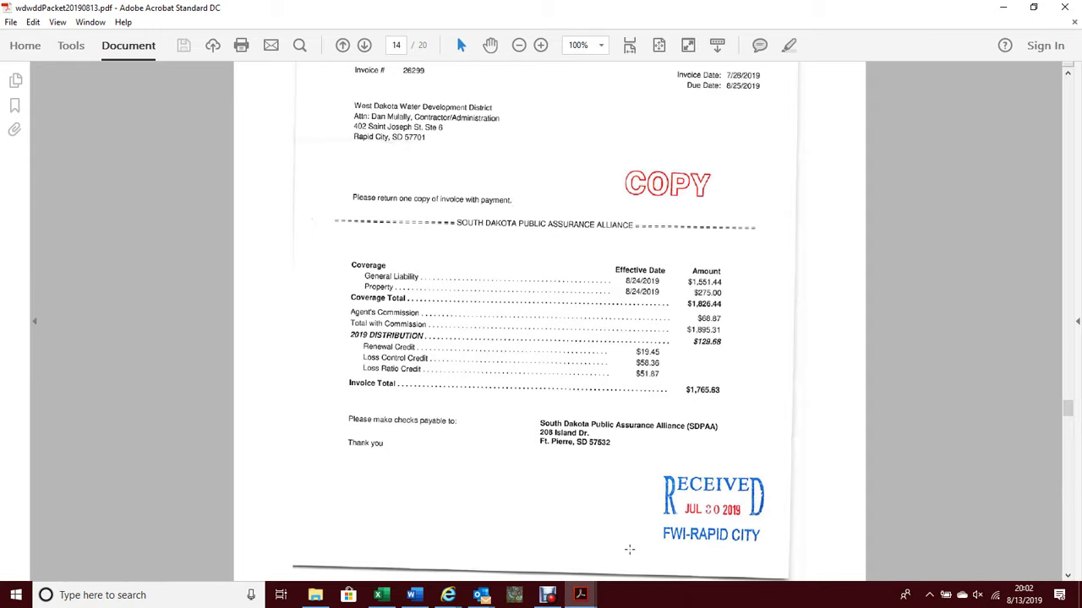
{"action": "left_click_drag", "start_coordinate": [1068, 397], "coordinate": [1063, 82]}
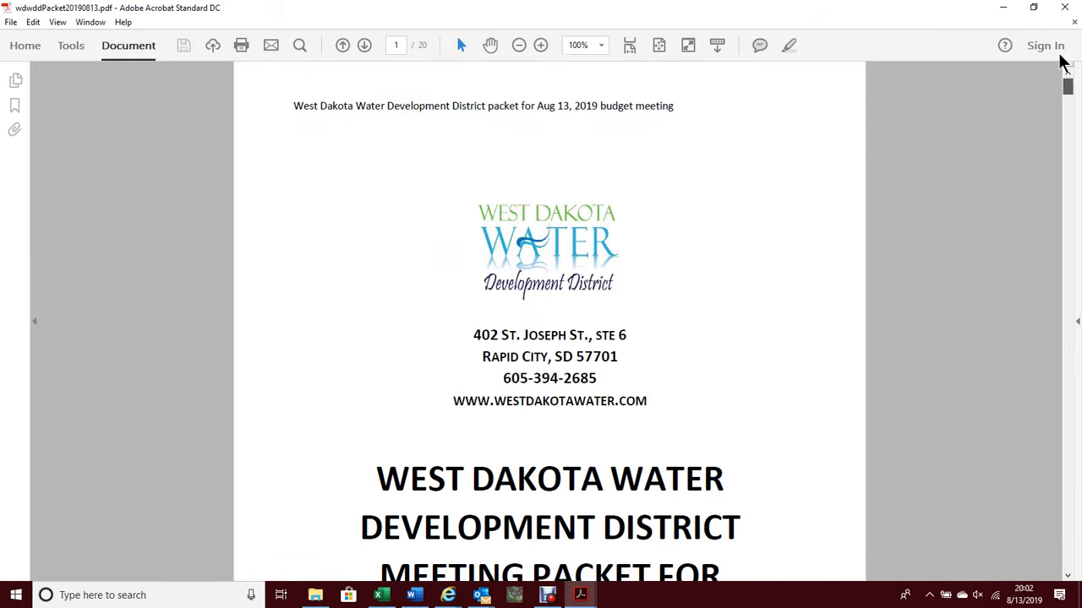
{"action": "left_click", "coordinate": [548, 597]}
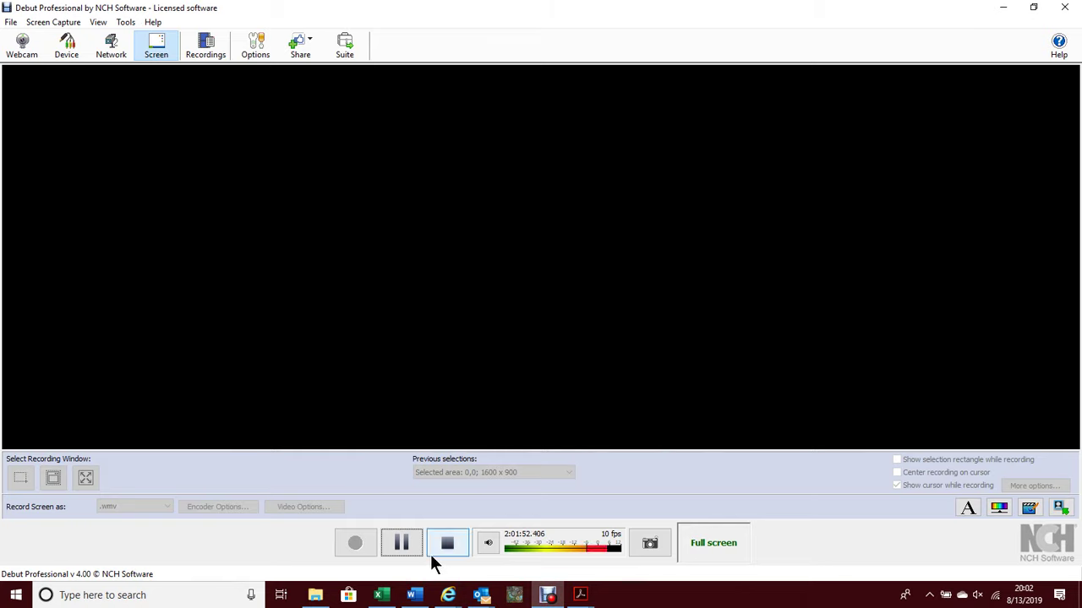